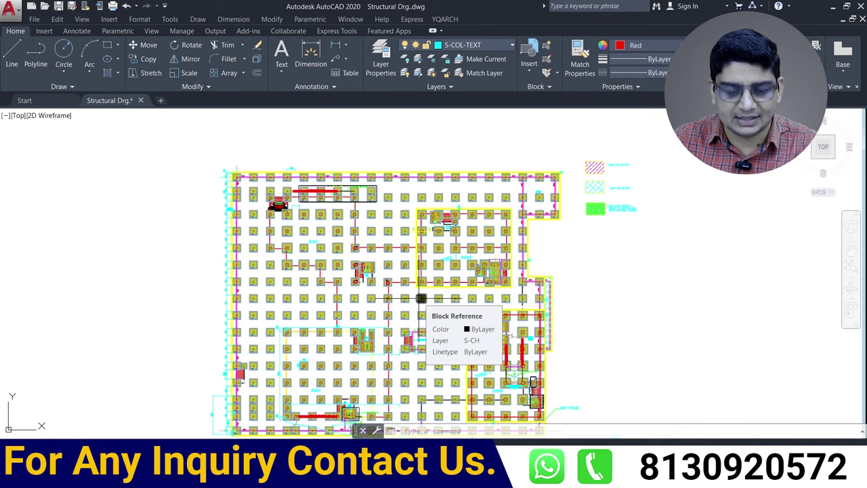
pyautogui.scroll(2, 478, 298)
pyautogui.moveTo(478, 298)
pyautogui.mouseDown(button='middle')
pyautogui.moveTo(438, 242)
pyautogui.moveTo(442, 215)
pyautogui.mouseUp(button='middle')
pyautogui.scroll(3, 467, 339)
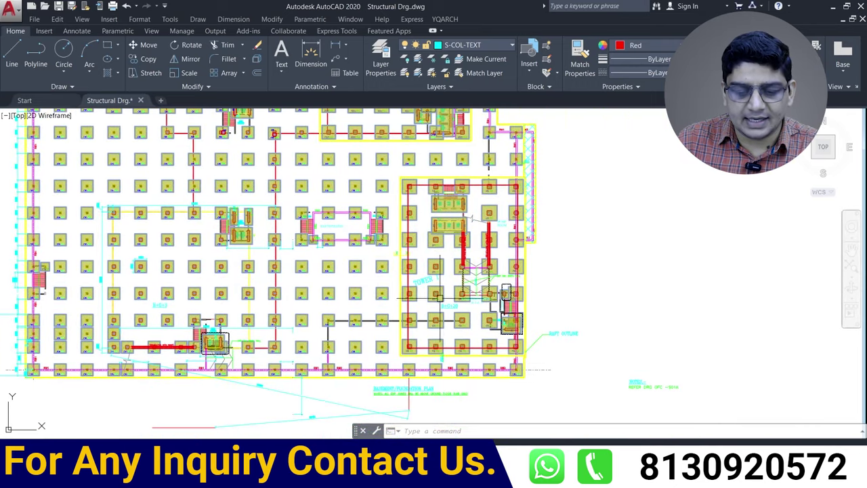
pyautogui.scroll(3, 465, 333)
pyautogui.scroll(-4, 410, 264)
pyautogui.moveTo(410, 262)
pyautogui.mouseDown(button='middle')
pyautogui.moveTo(358, 275)
pyautogui.moveTo(413, 308)
pyautogui.mouseUp(button='middle')
pyautogui.scroll(3, 314, 275)
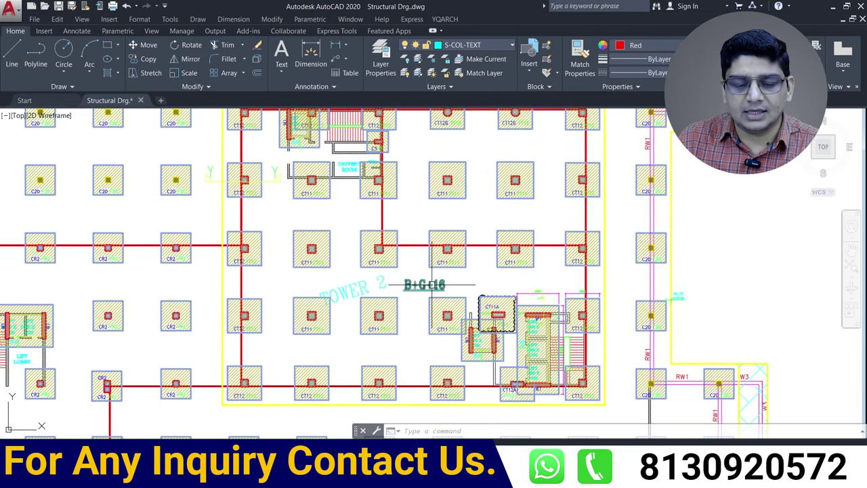
pyautogui.moveTo(431, 285)
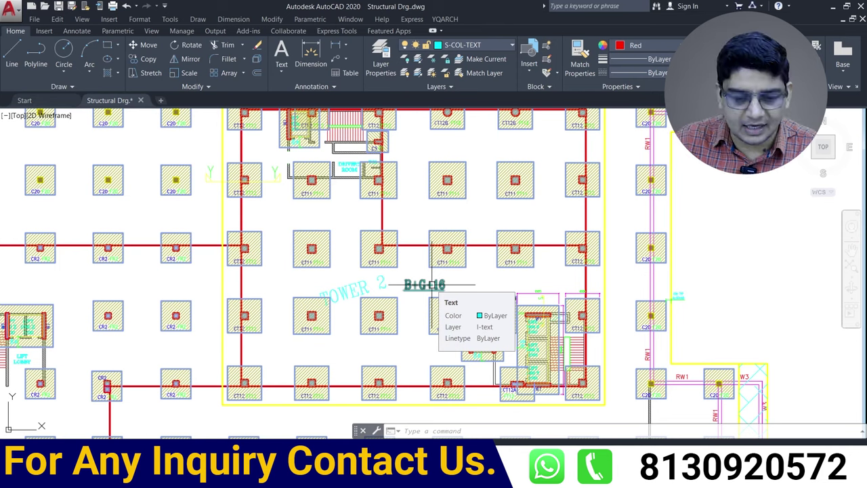
pyautogui.scroll(-3, 431, 284)
pyautogui.scroll(3, 330, 168)
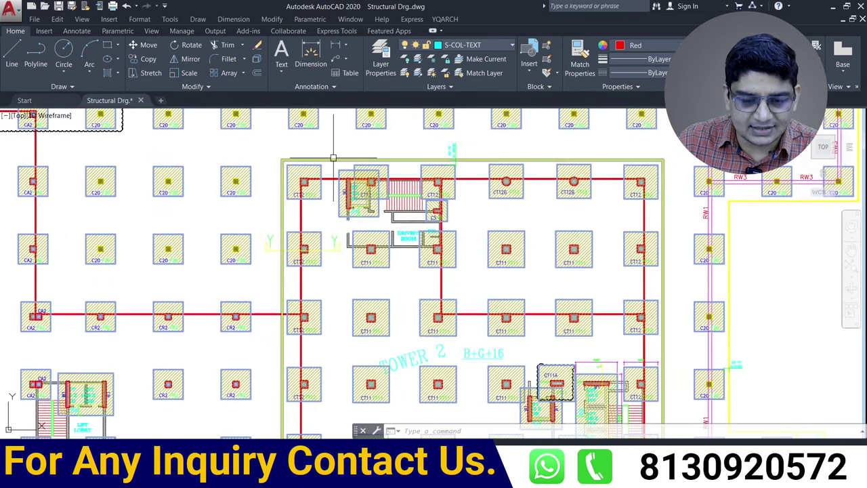
pyautogui.click(326, 161)
pyautogui.scroll(-4, 359, 237)
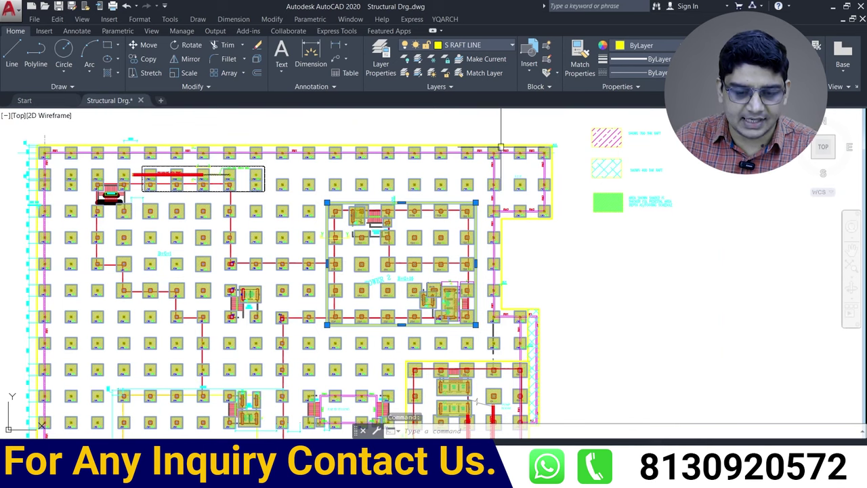
pyautogui.scroll(4, 418, 212)
# Add a 45050 DLI linear dimension across the Tower 2 raft boundary's width.
pyautogui.press('Escape')
pyautogui.moveTo(374, 210); pyautogui.dragTo(406, 214, button='middle')
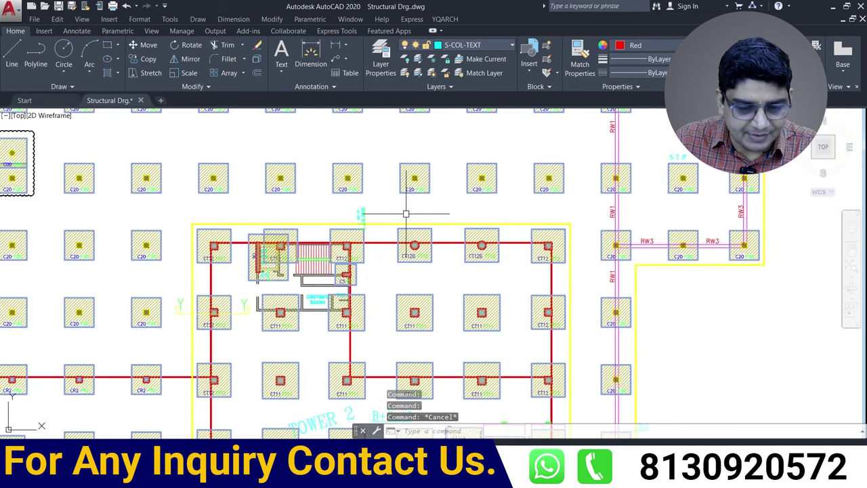
pyautogui.write('dli')
pyautogui.press('Return')
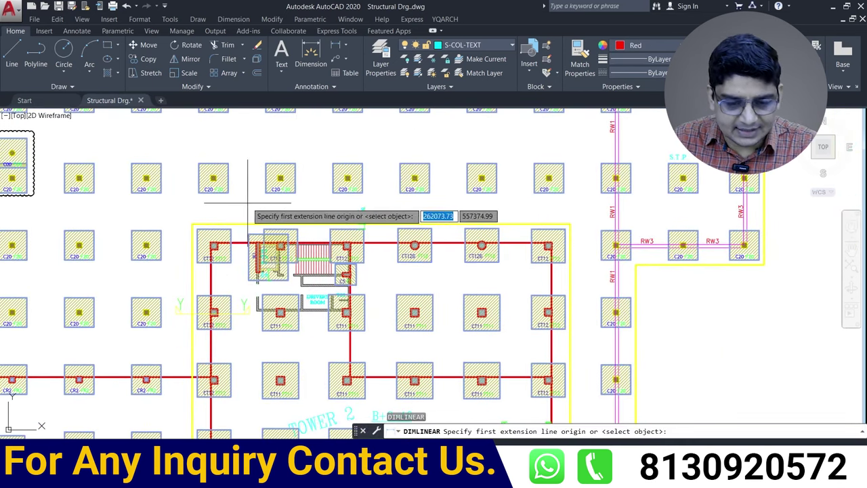
pyautogui.scroll(4, 235, 217)
pyautogui.click(128, 237)
pyautogui.scroll(-2, 127, 237)
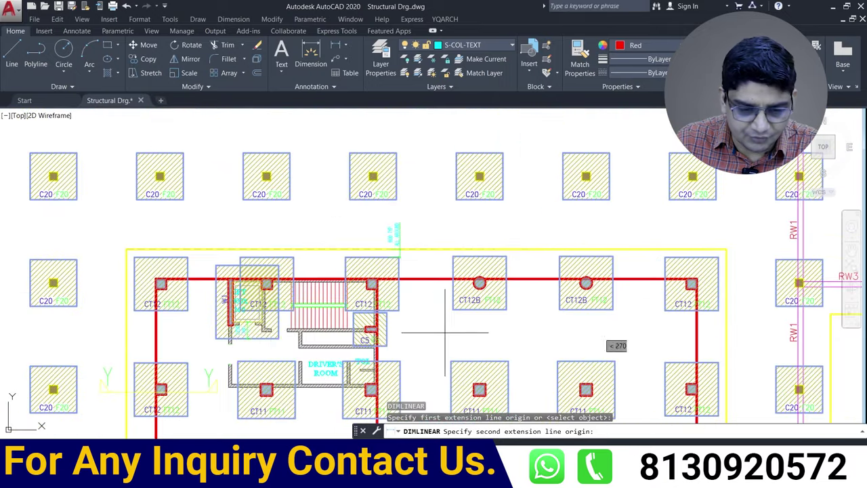
pyautogui.click(727, 250)
pyautogui.click(627, 213)
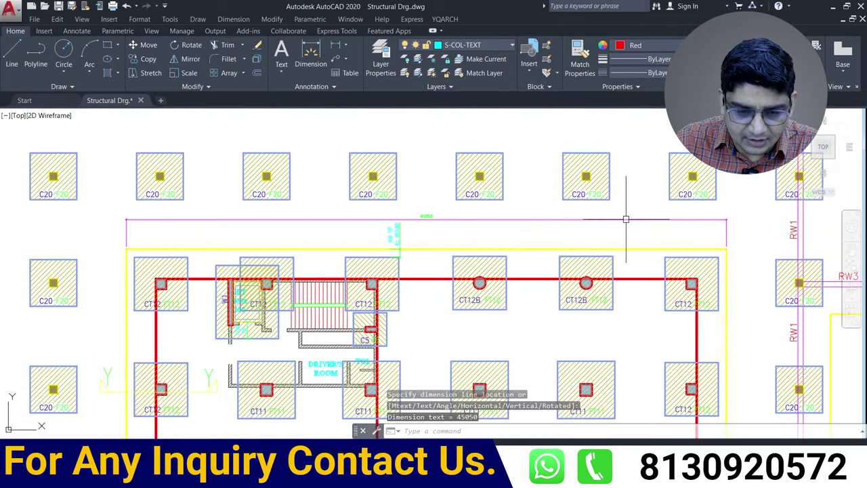
pyautogui.scroll(-2, 475, 214)
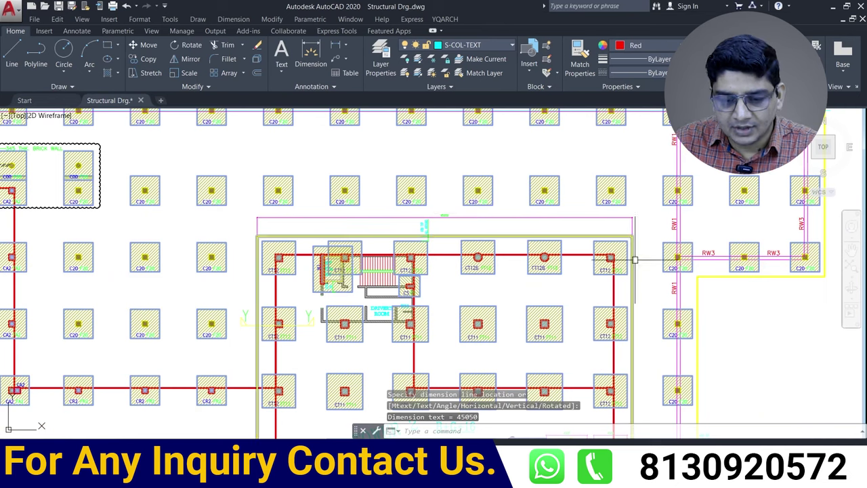
# Add a 37050 linear dimension along the boundary's right edge, from top-right to bottom-right corner.
pyautogui.press('Return')
pyautogui.scroll(3, 623, 251)
pyautogui.scroll(2, 527, 189)
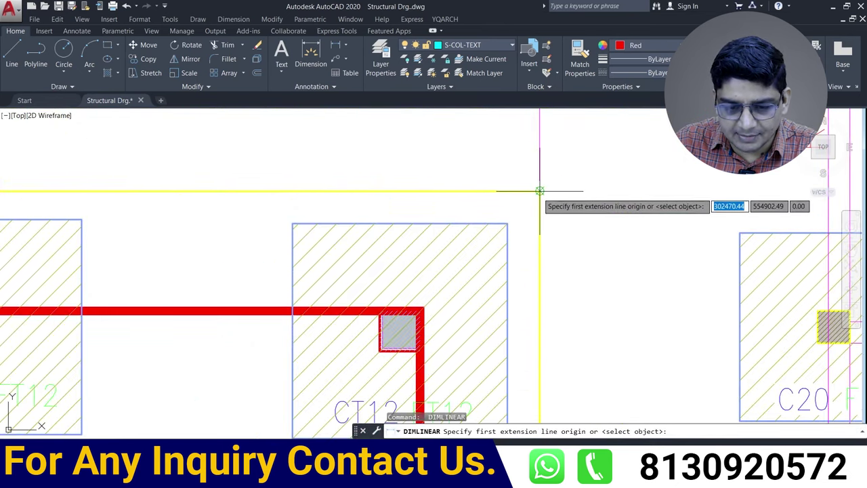
pyautogui.click(540, 191)
pyautogui.scroll(-5, 549, 203)
pyautogui.scroll(1, 557, 172)
pyautogui.scroll(1, 575, 284)
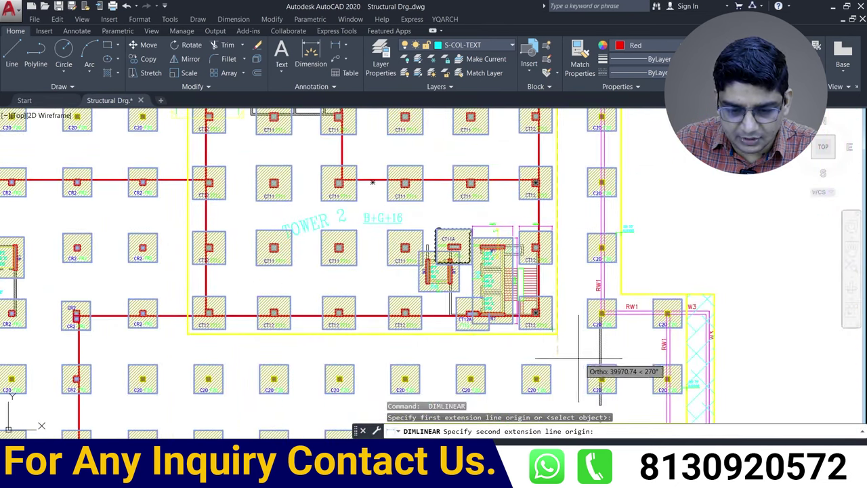
pyautogui.scroll(3, 588, 362)
pyautogui.click(540, 322)
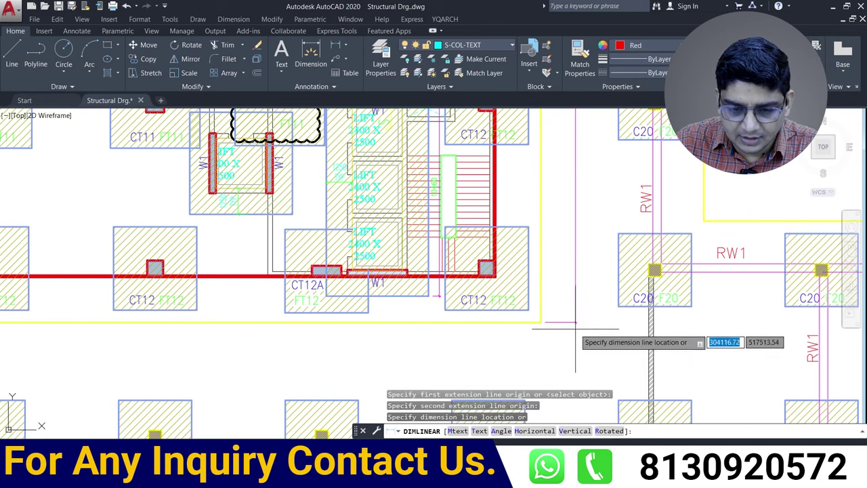
pyautogui.scroll(-5, 576, 284)
pyautogui.scroll(3, 577, 186)
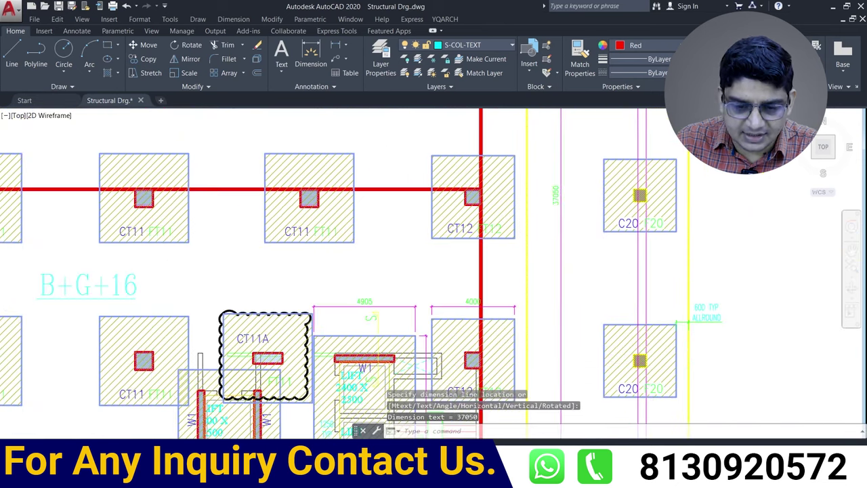
pyautogui.scroll(2, 562, 222)
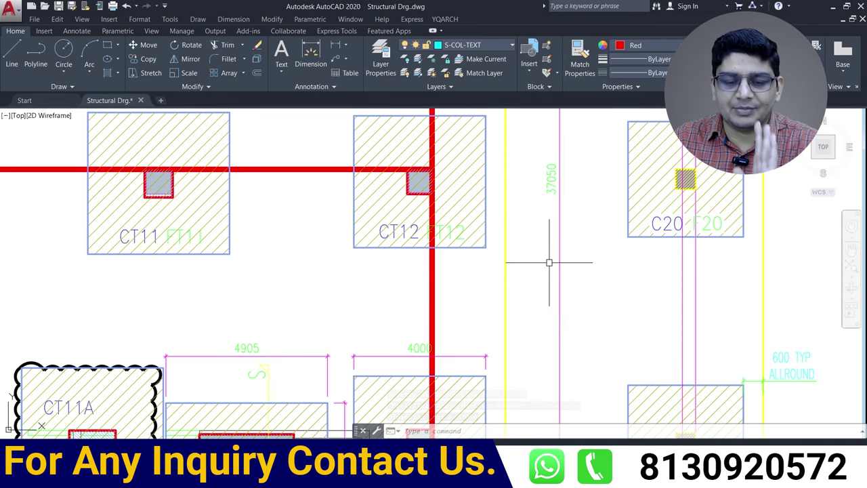
pyautogui.scroll(-3, 548, 262)
pyautogui.scroll(-1, 537, 275)
pyautogui.scroll(-2, 529, 300)
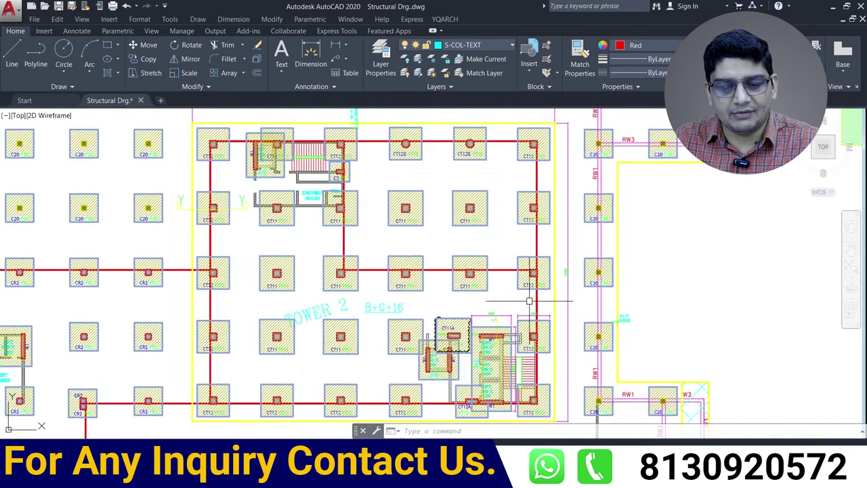
pyautogui.scroll(-2, 349, 309)
# Zoom from the Tower 2 plan to the Section Y-Y detail showing the Y25-150 top bars.
pyautogui.scroll(4, 285, 238)
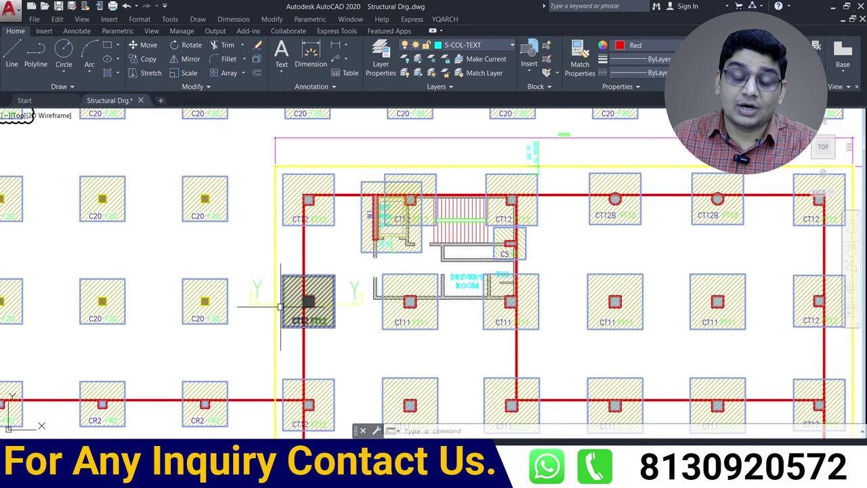
pyautogui.scroll(4, 245, 299)
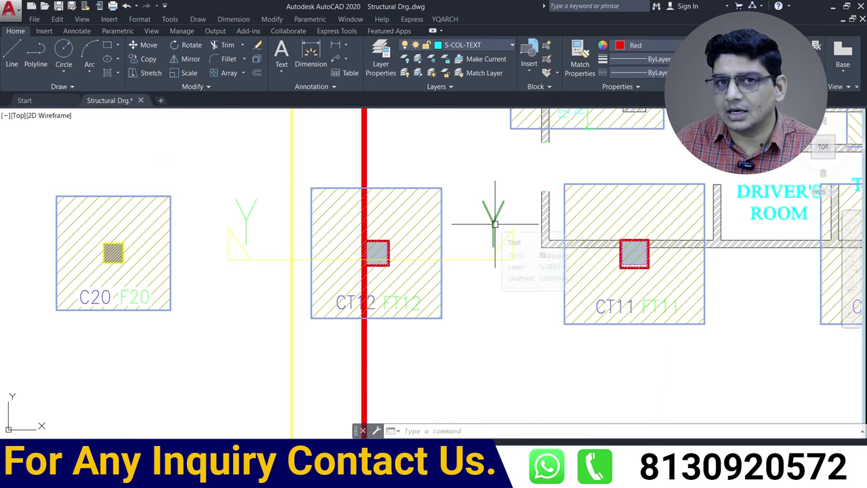
pyautogui.scroll(-4, 495, 223)
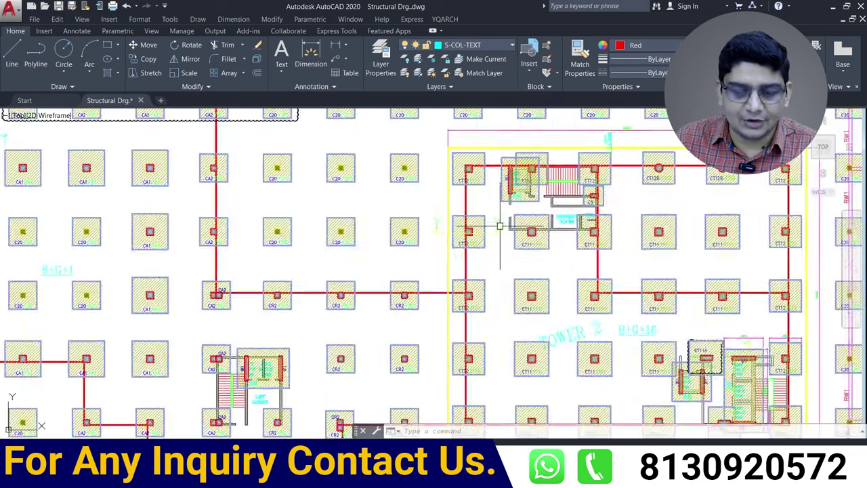
pyautogui.scroll(-3, 498, 227)
pyautogui.scroll(2, 269, 314)
pyautogui.scroll(2, 363, 261)
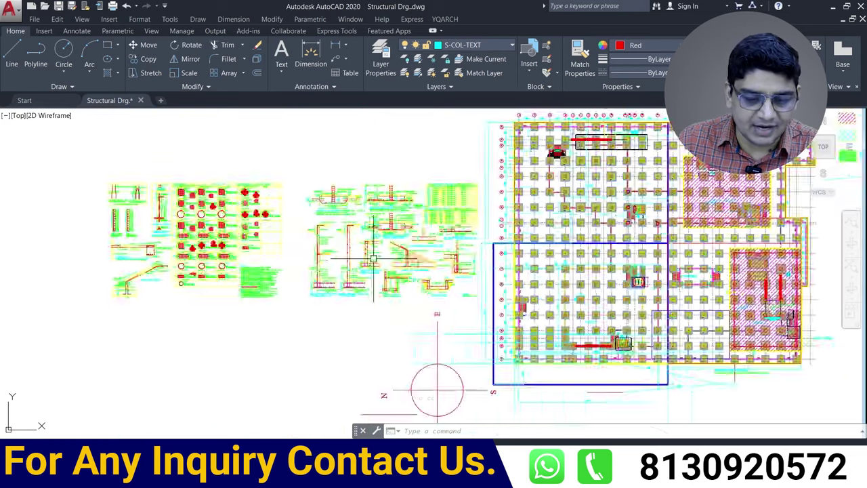
pyautogui.scroll(2, 407, 224)
pyautogui.scroll(2, 406, 217)
pyautogui.scroll(2, 366, 264)
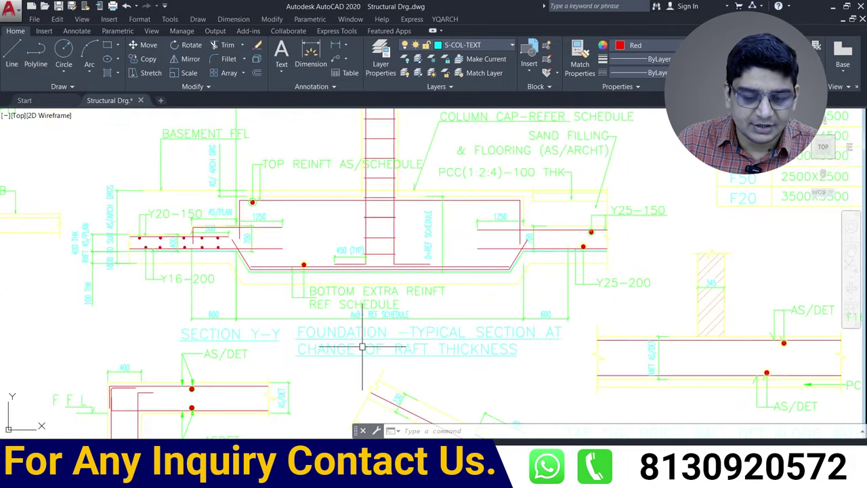
pyautogui.moveTo(312, 248)
pyautogui.mouseDown(button='middle')
pyautogui.moveTo(332, 292)
pyautogui.moveTo(312, 292)
pyautogui.mouseUp(button='middle')
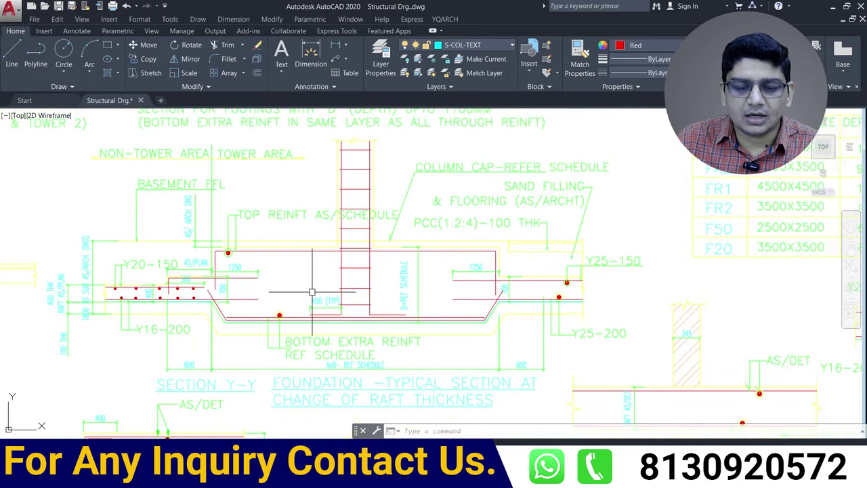
# Set the 2D model space uniform background colour to Black in Options.
pyautogui.rightClick(630, 178)
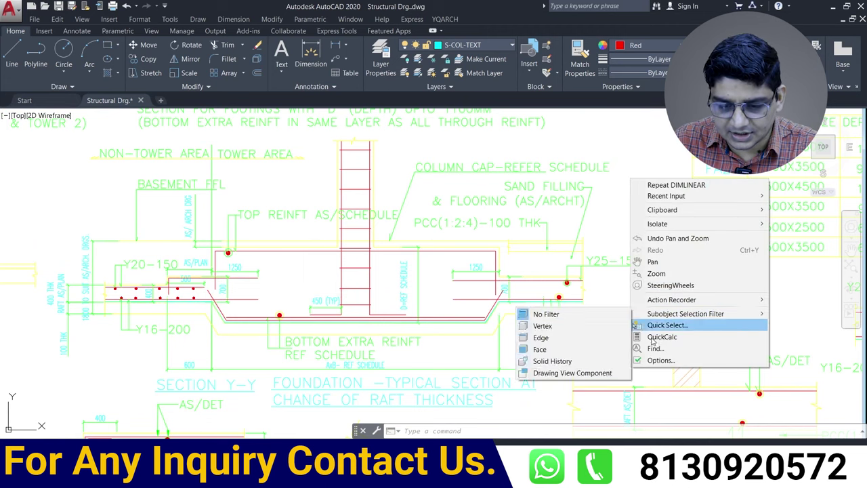
pyautogui.click(661, 361)
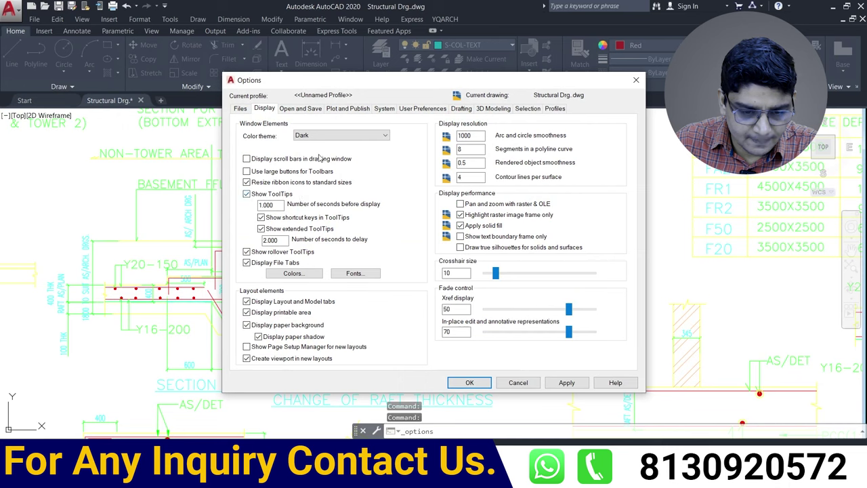
pyautogui.click(283, 274)
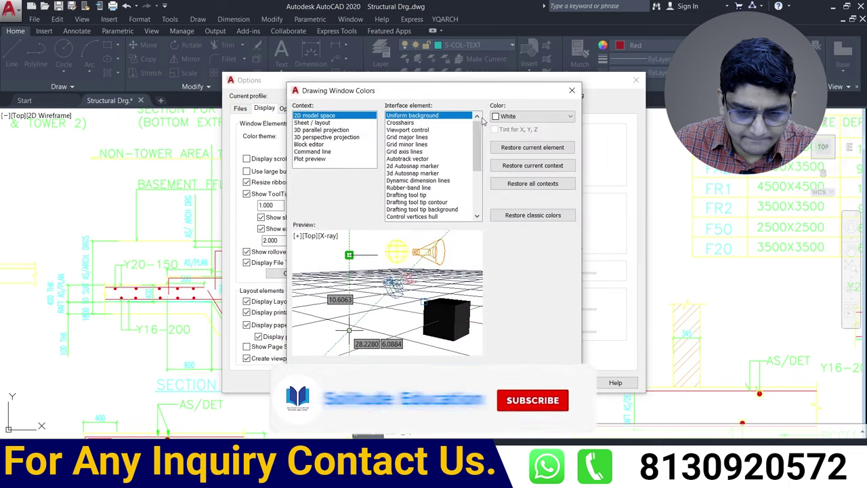
pyautogui.click(532, 116)
pyautogui.click(505, 190)
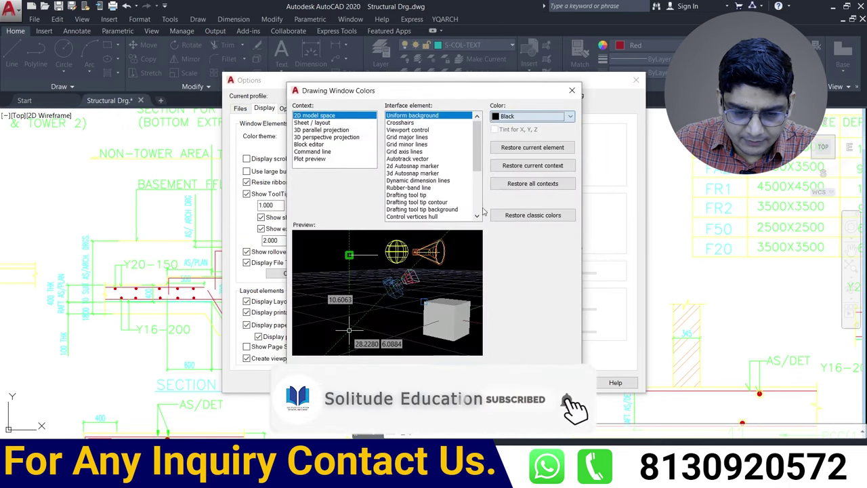
pyautogui.click(461, 375)
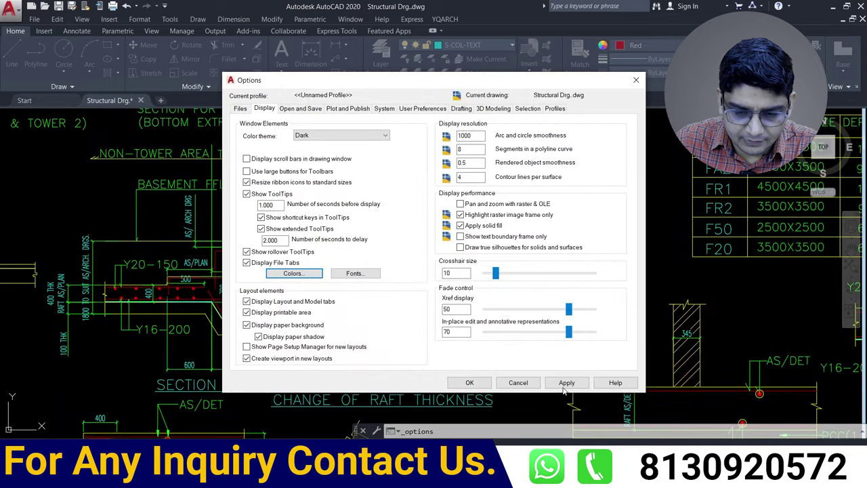
pyautogui.click(564, 383)
pyautogui.click(469, 382)
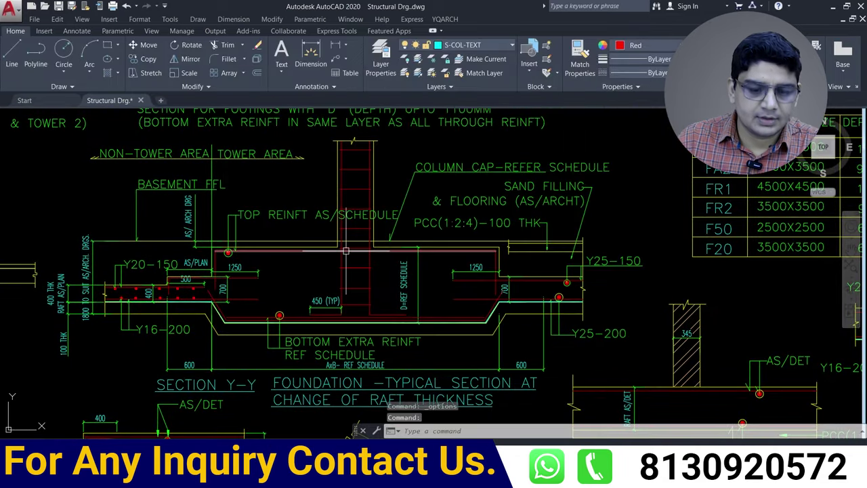
pyautogui.moveTo(331, 252); pyautogui.dragTo(350, 248, button='middle')
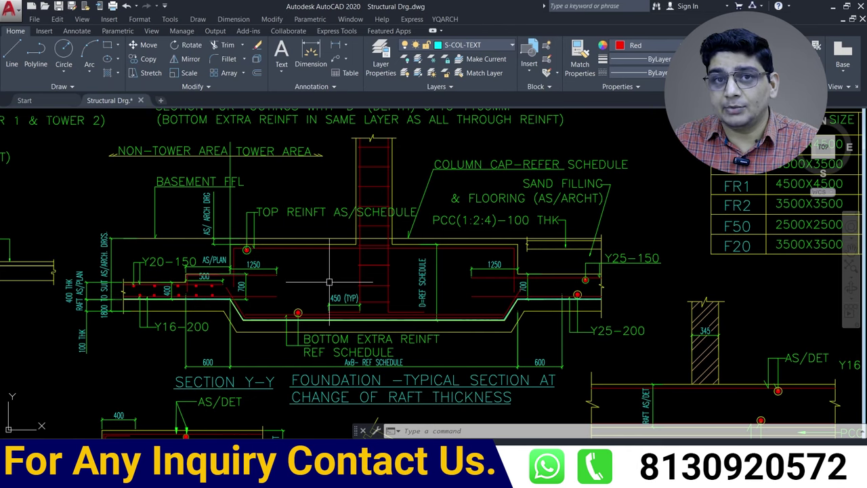
pyautogui.moveTo(317, 262); pyautogui.dragTo(326, 263, button='middle')
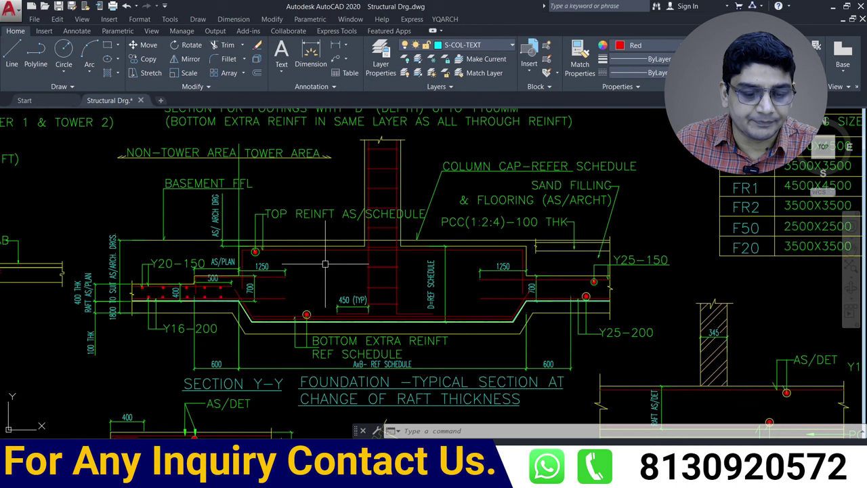
pyautogui.click(229, 215)
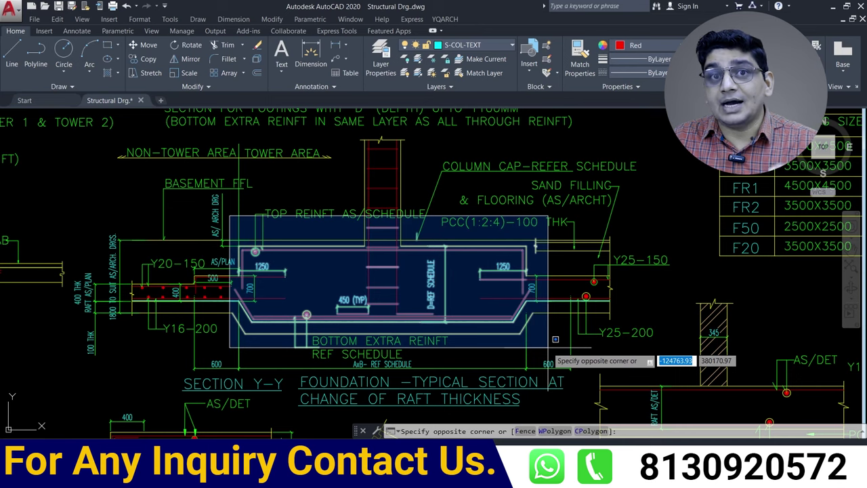
pyautogui.press('Escape')
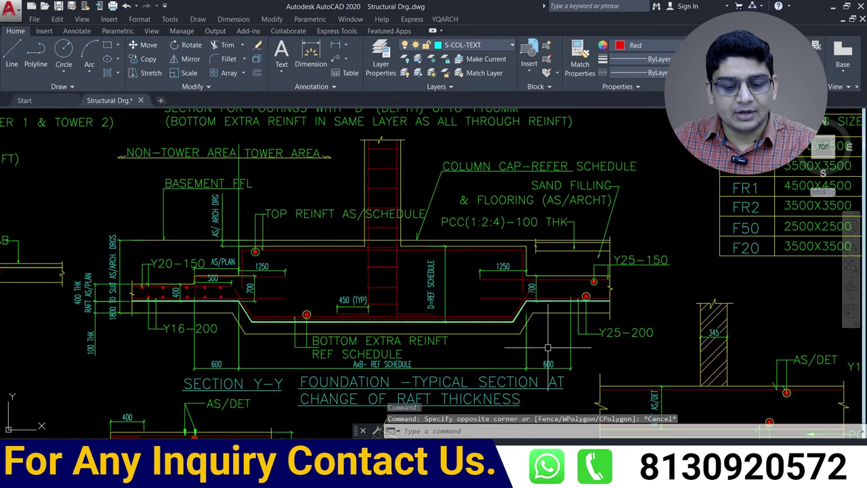
pyautogui.moveTo(632, 327); pyautogui.dragTo(590, 325, button='middle')
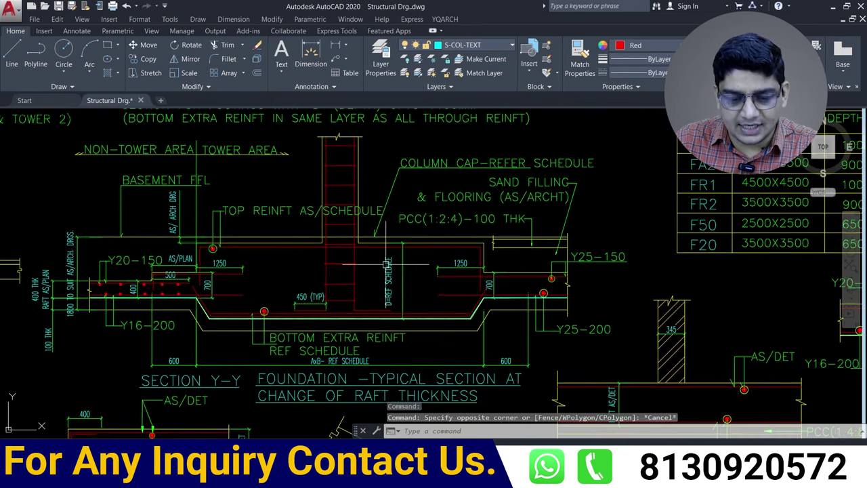
pyautogui.click(424, 255)
pyautogui.press('Escape')
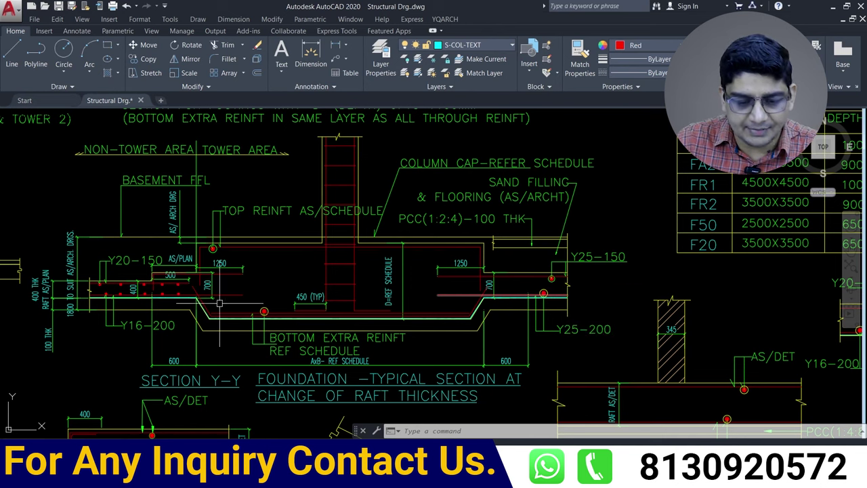
pyautogui.moveTo(427, 309); pyautogui.dragTo(342, 294, button='middle')
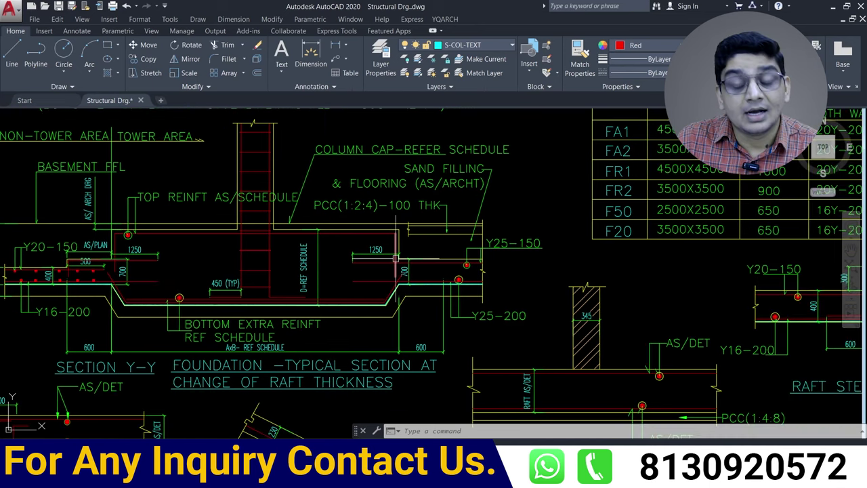
pyautogui.scroll(2, 398, 262)
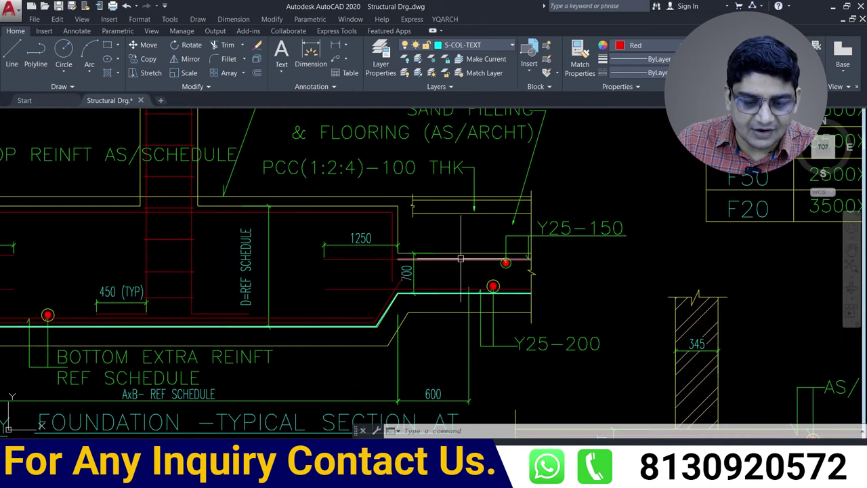
pyautogui.scroll(2, 373, 264)
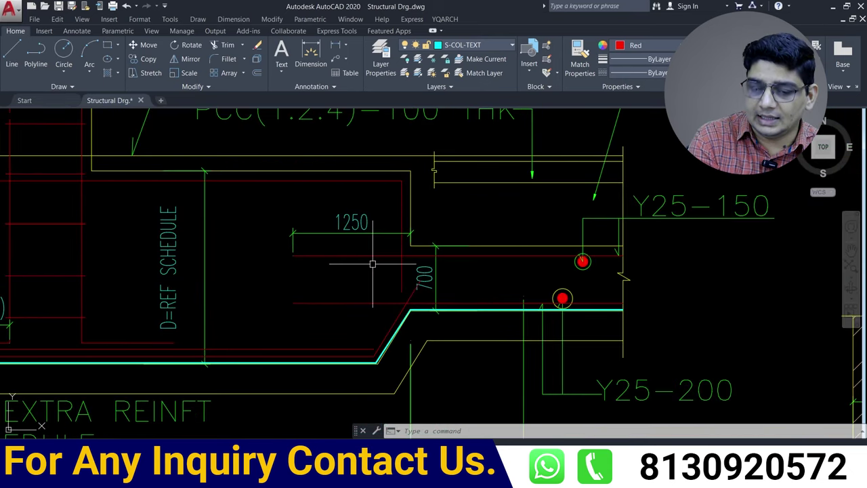
pyautogui.moveTo(549, 271); pyautogui.dragTo(492, 238, button='middle')
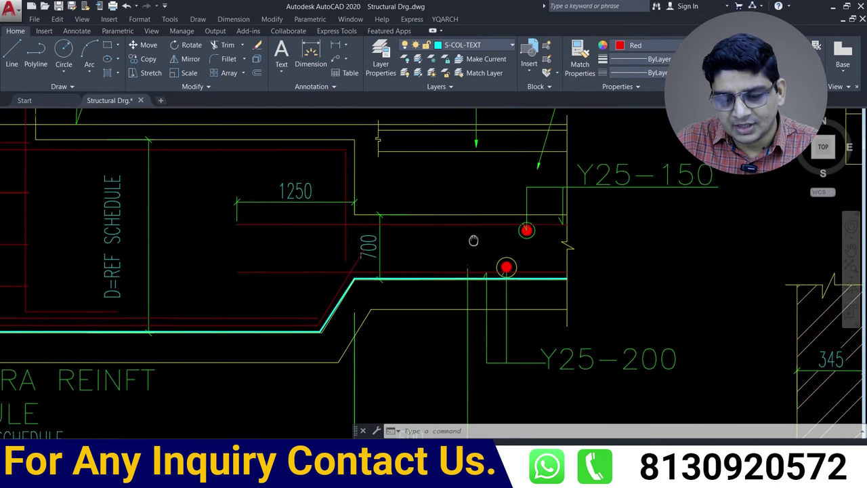
pyautogui.moveTo(554, 351); pyautogui.dragTo(545, 350, button='middle')
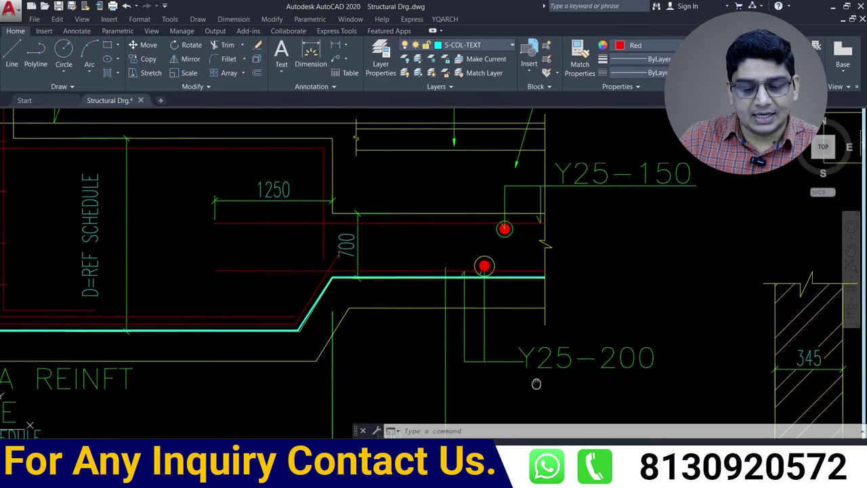
pyautogui.moveTo(543, 378); pyautogui.dragTo(524, 375, button='middle')
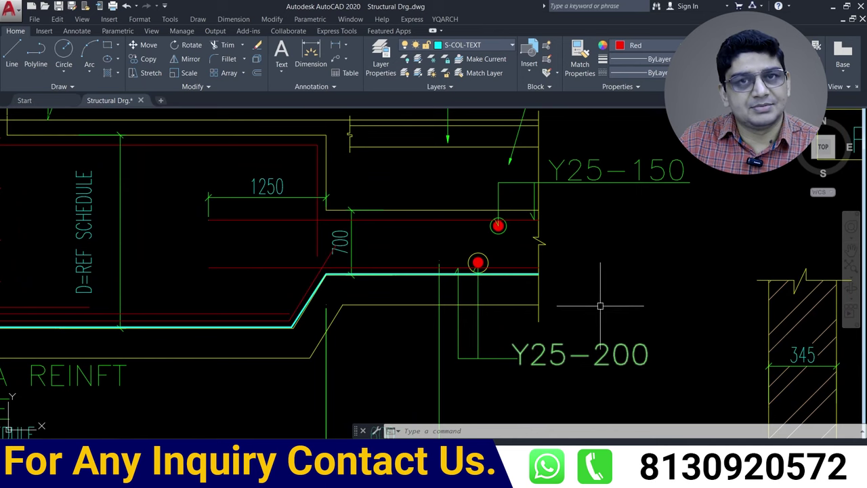
pyautogui.moveTo(587, 272); pyautogui.dragTo(555, 315, button='middle')
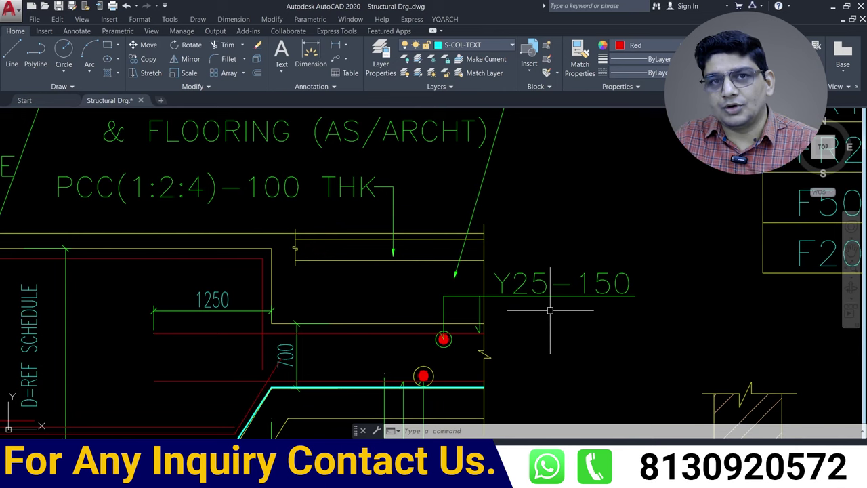
pyautogui.moveTo(554, 314); pyautogui.dragTo(556, 309, button='middle')
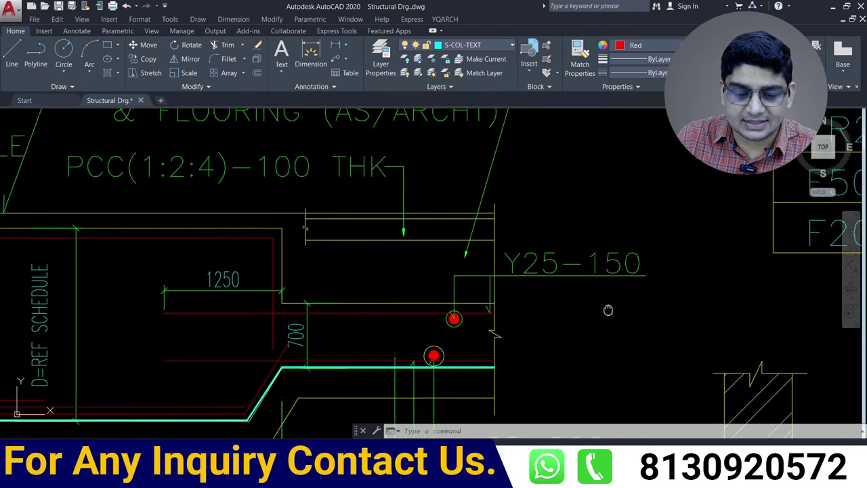
pyautogui.scroll(-2, 608, 310)
pyautogui.scroll(2, 449, 282)
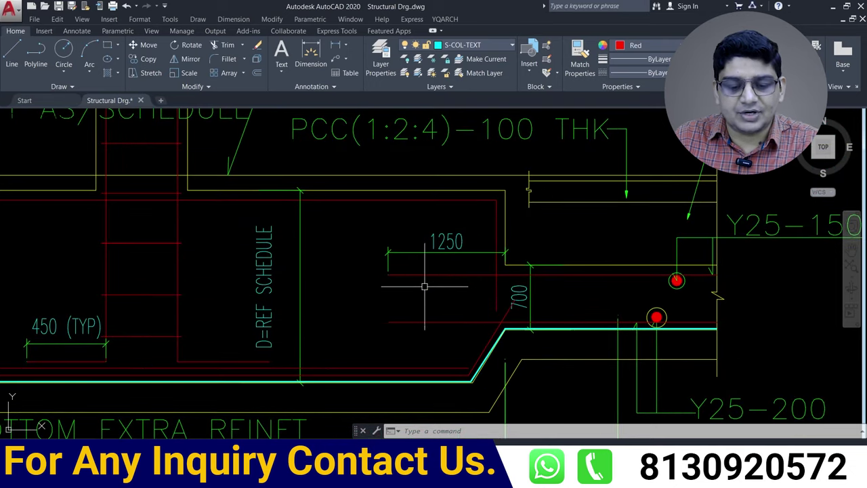
pyautogui.click(425, 276)
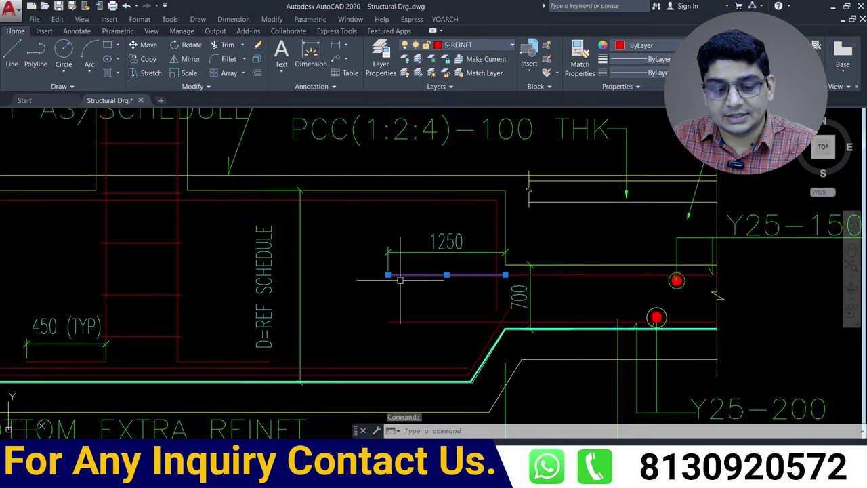
pyautogui.press('Escape')
pyautogui.press('Escape')
pyautogui.scroll(-2, 414, 278)
pyautogui.scroll(-3, 406, 281)
pyautogui.scroll(-2, 400, 284)
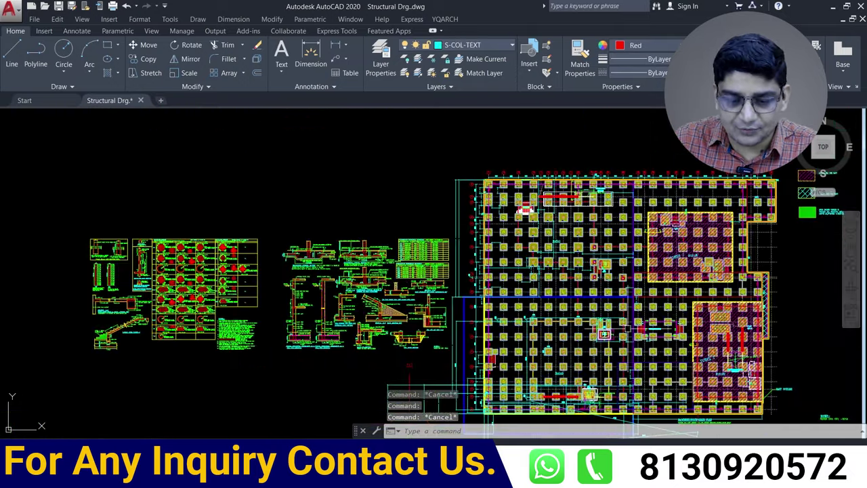
# Draw a bar line between the faces of the two FT11 columns.
pyautogui.moveTo(609, 284); pyautogui.dragTo(411, 298, button='middle')
pyautogui.scroll(3, 405, 348)
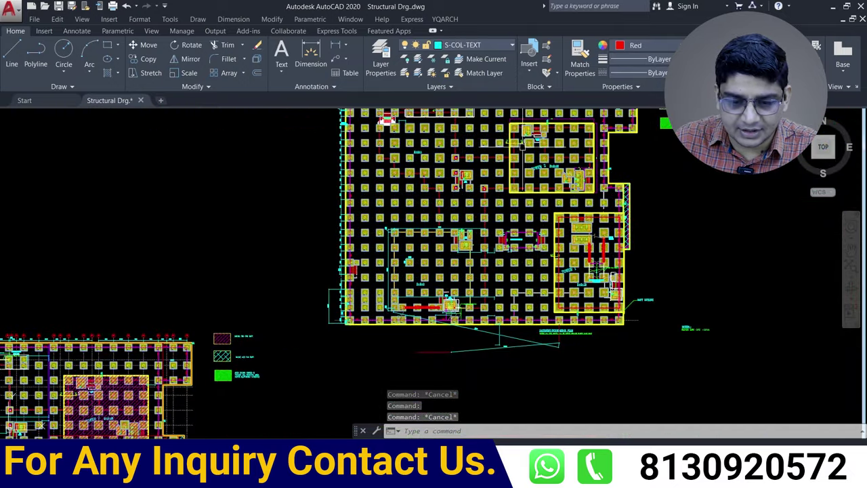
pyautogui.scroll(3, 474, 257)
pyautogui.moveTo(485, 253)
pyautogui.mouseDown(button='middle')
pyautogui.moveTo(450, 228)
pyautogui.moveTo(401, 300)
pyautogui.mouseUp(button='middle')
pyautogui.scroll(4, 451, 227)
pyautogui.scroll(3, 438, 212)
pyautogui.moveTo(438, 213); pyautogui.dragTo(399, 212, button='middle')
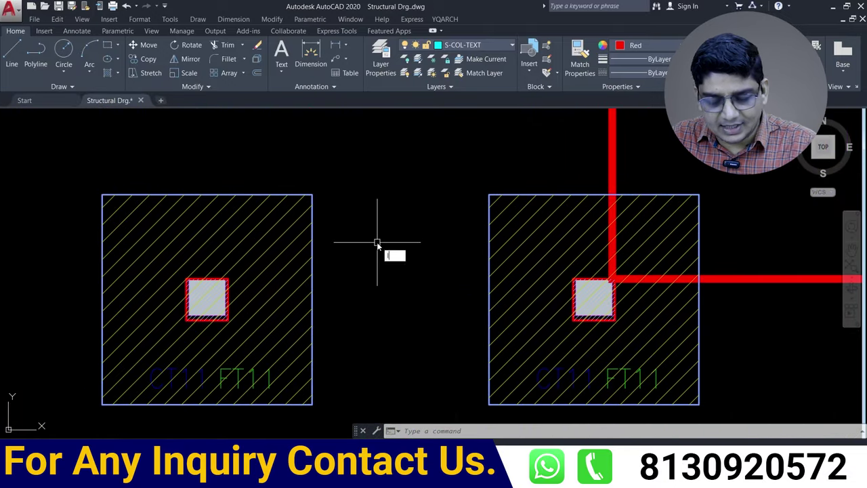
pyautogui.press('Return')
pyautogui.scroll(3, 332, 217)
pyautogui.scroll(3, 305, 271)
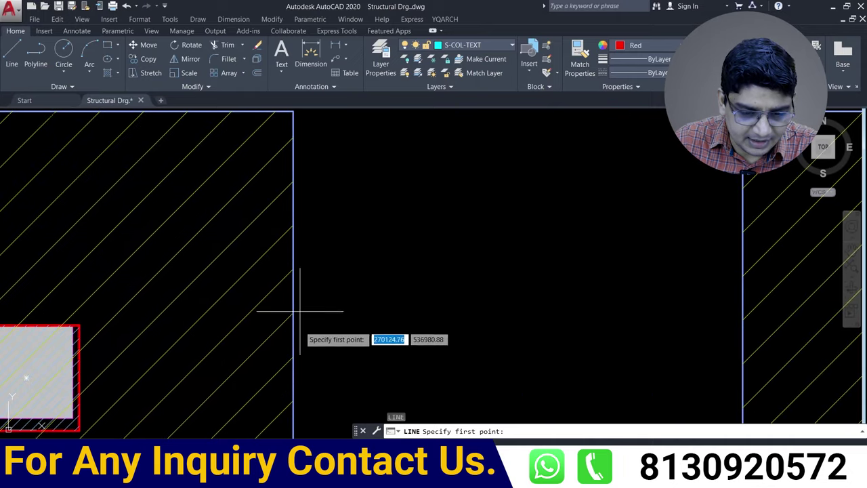
pyautogui.click(293, 377)
pyautogui.moveTo(293, 378); pyautogui.dragTo(208, 256, button='middle')
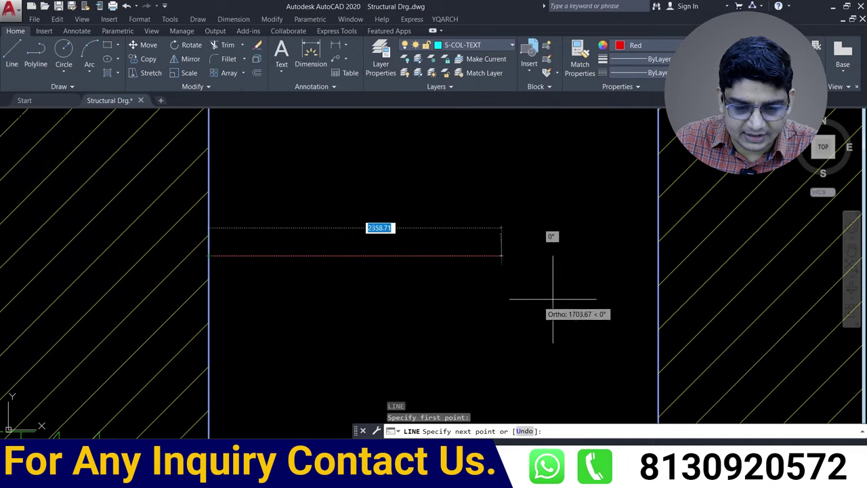
pyautogui.click(657, 255)
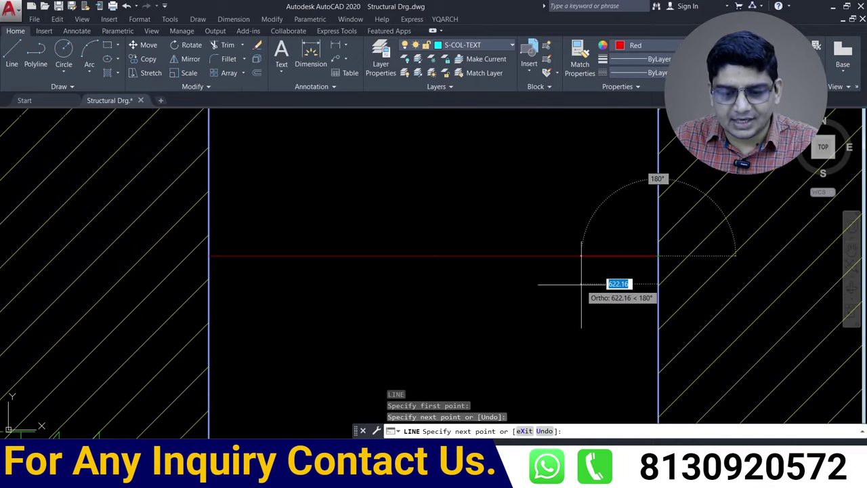
pyautogui.press('Escape')
# Extend the bar 1250 beyond the right column face.
pyautogui.moveTo(587, 304); pyautogui.dragTo(478, 308, button='middle')
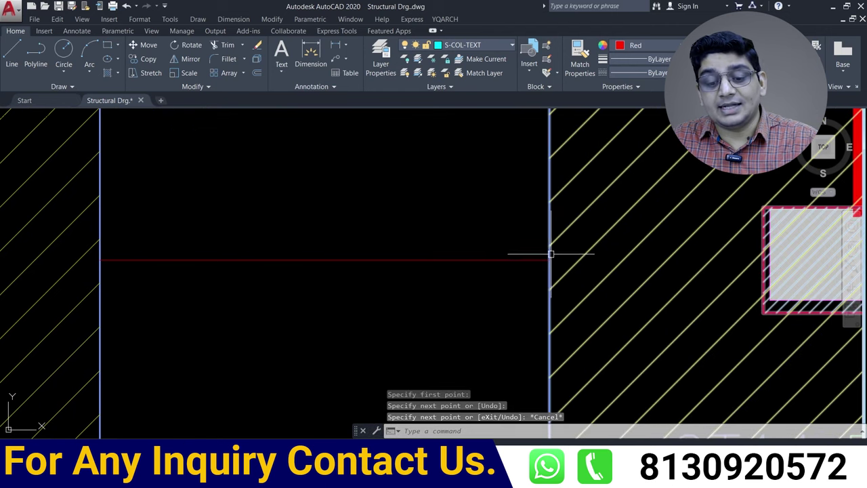
pyautogui.moveTo(440, 305); pyautogui.dragTo(394, 308, button='middle')
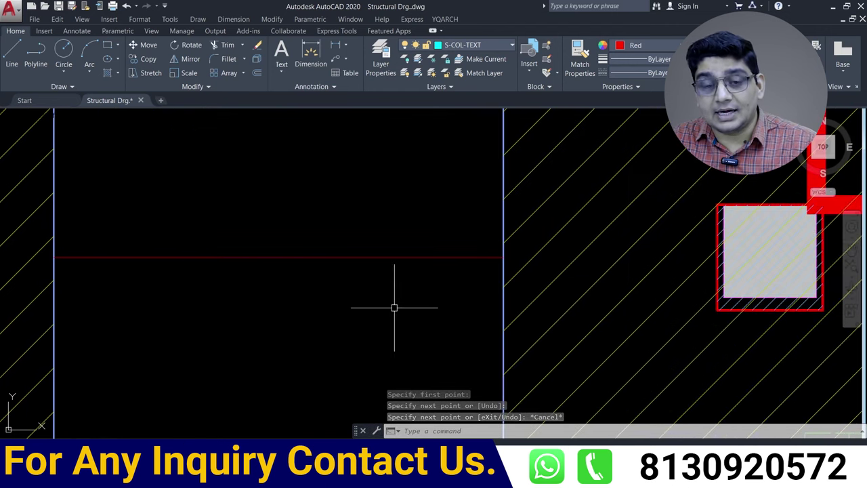
pyautogui.press('l')
pyautogui.press('space')
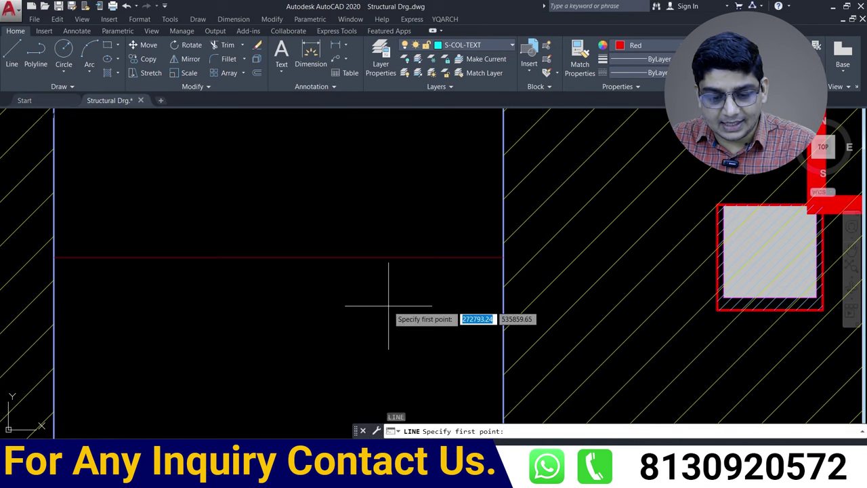
pyautogui.click(503, 257)
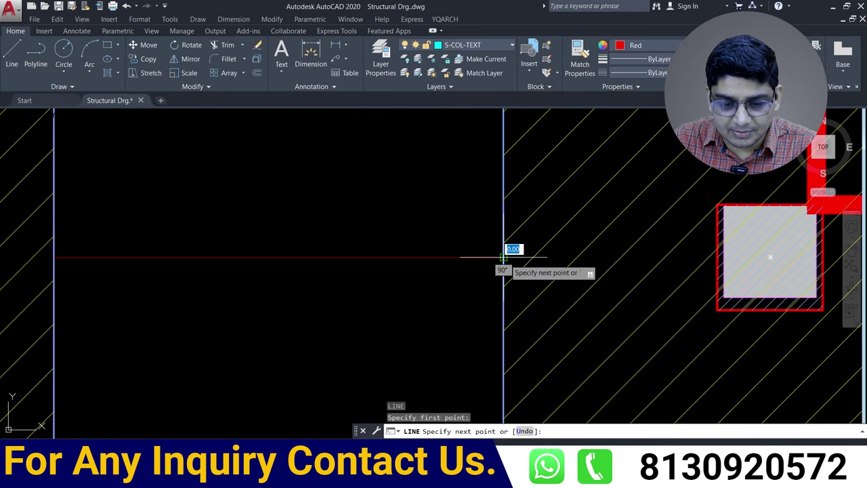
pyautogui.write('1250')
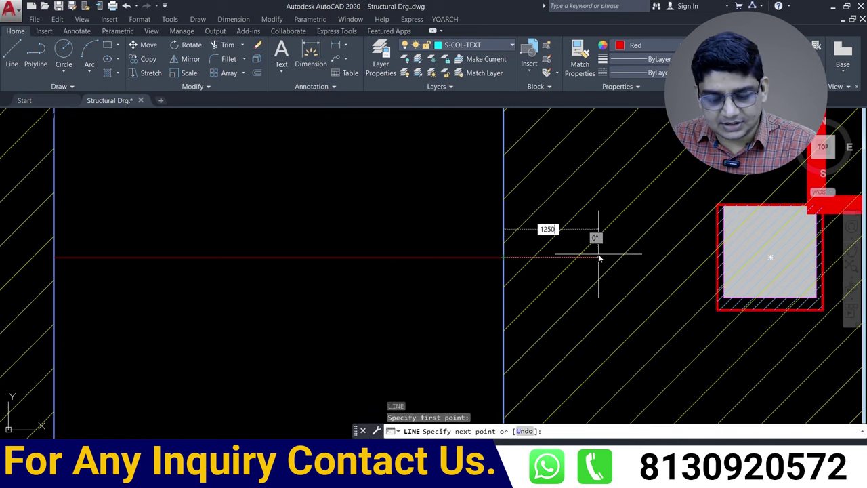
pyautogui.press('Return')
pyautogui.press('Escape')
# Extend the bar 1250 beyond the left column face.
pyautogui.moveTo(623, 290); pyautogui.dragTo(665, 322, button='middle')
pyautogui.press('space')
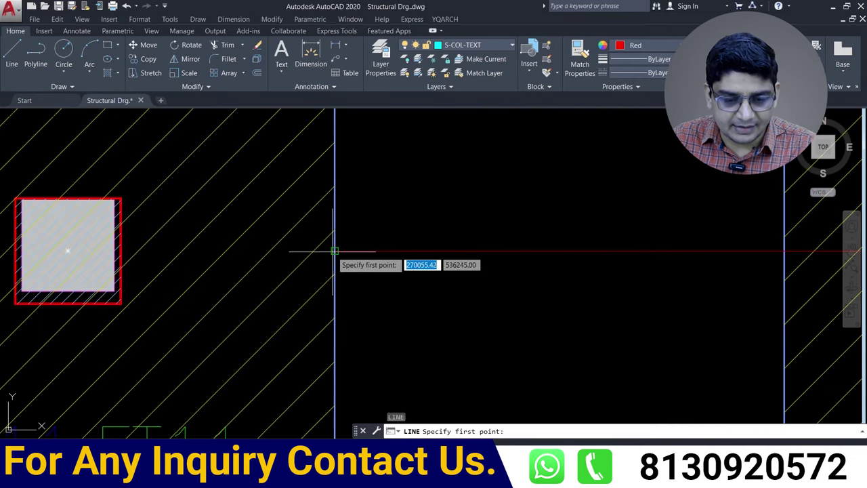
pyautogui.click(334, 251)
pyautogui.write('1250')
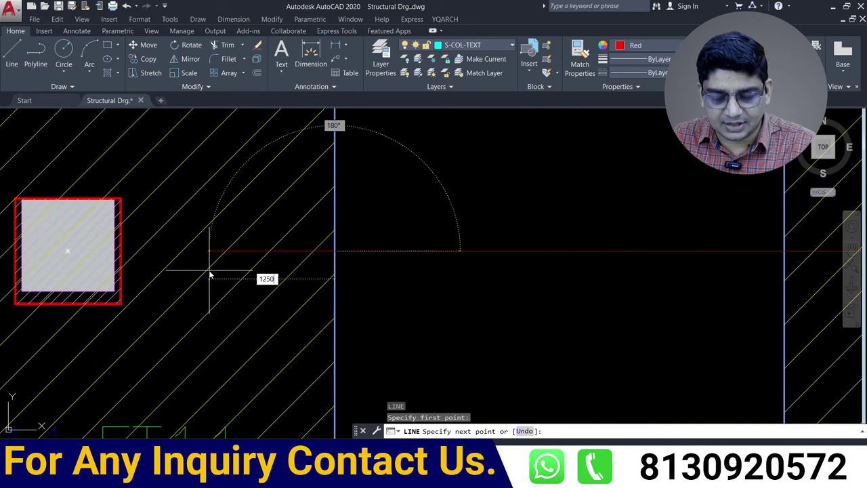
pyautogui.press('Return')
pyautogui.press('Escape')
pyautogui.scroll(-2, 277, 352)
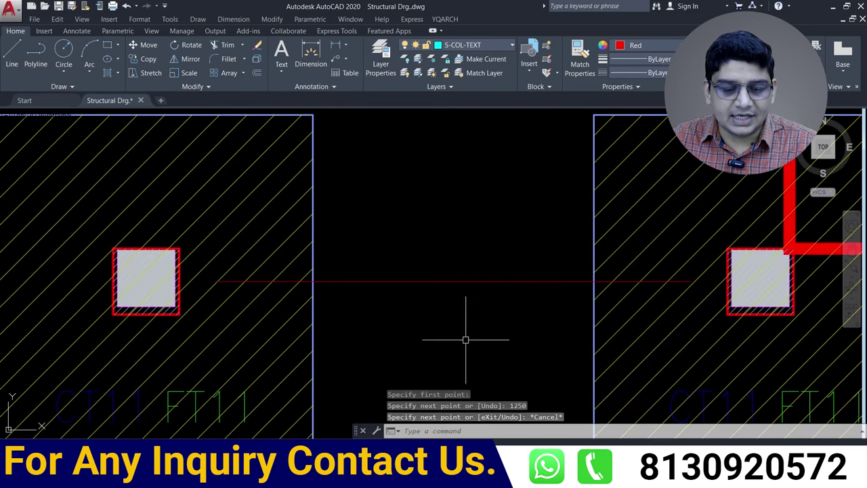
pyautogui.moveTo(430, 286); pyautogui.dragTo(395, 349, button='middle')
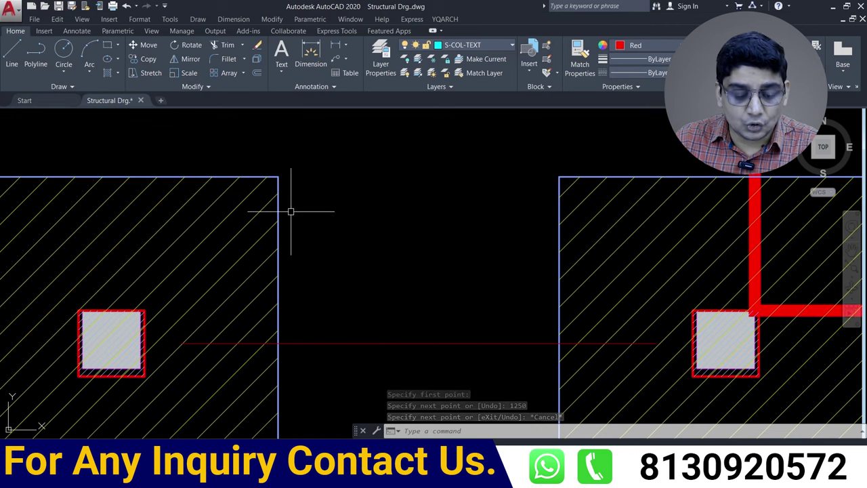
# Dimension the 3625 gap from the left footing's top-right to the right footing's top-left corner.
pyautogui.write('dli')
pyautogui.press('Return')
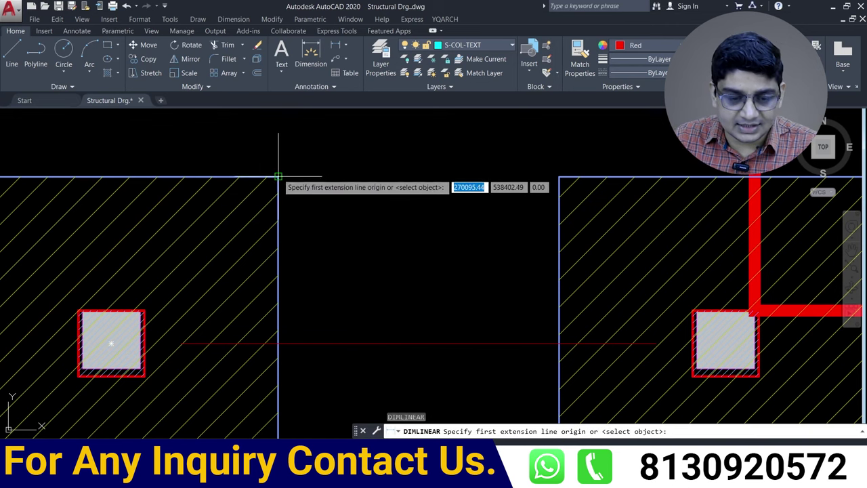
pyautogui.click(279, 177)
pyautogui.click(559, 178)
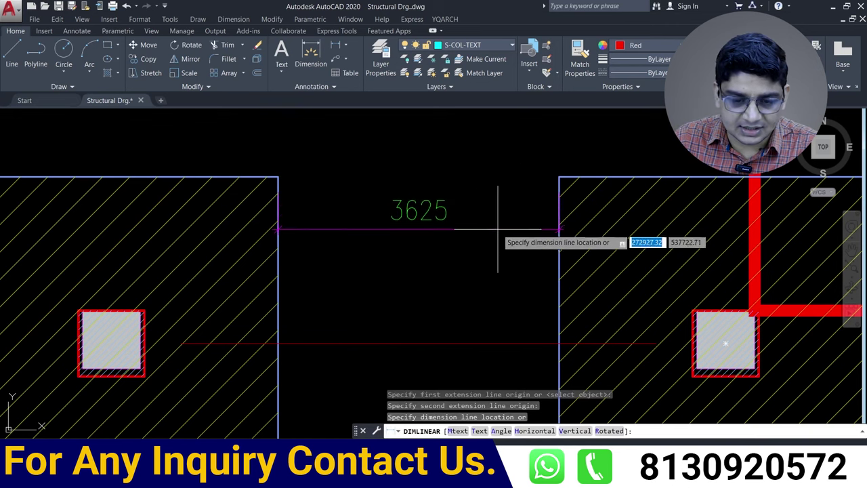
pyautogui.click(453, 230)
pyautogui.scroll(-2, 346, 227)
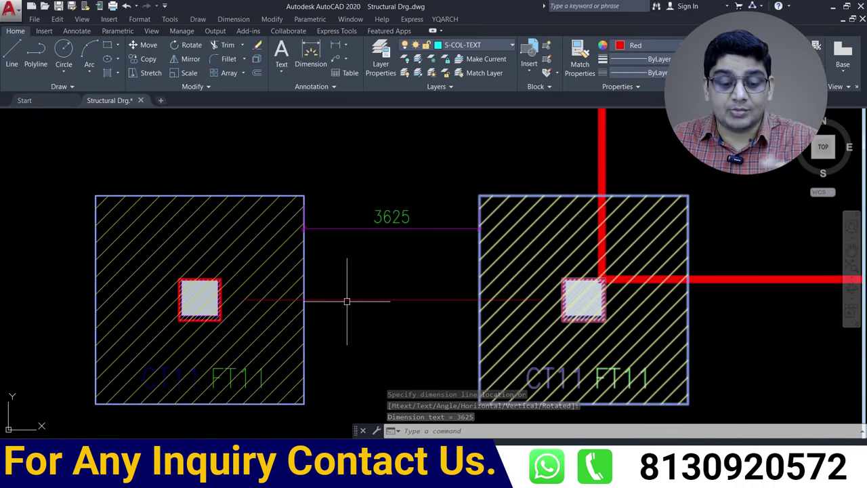
pyautogui.scroll(-2, 378, 302)
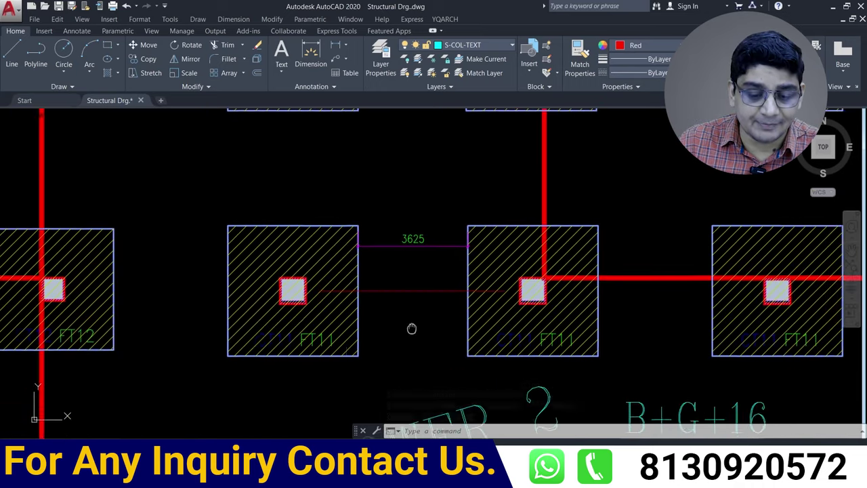
pyautogui.moveTo(416, 326); pyautogui.dragTo(441, 322, button='middle')
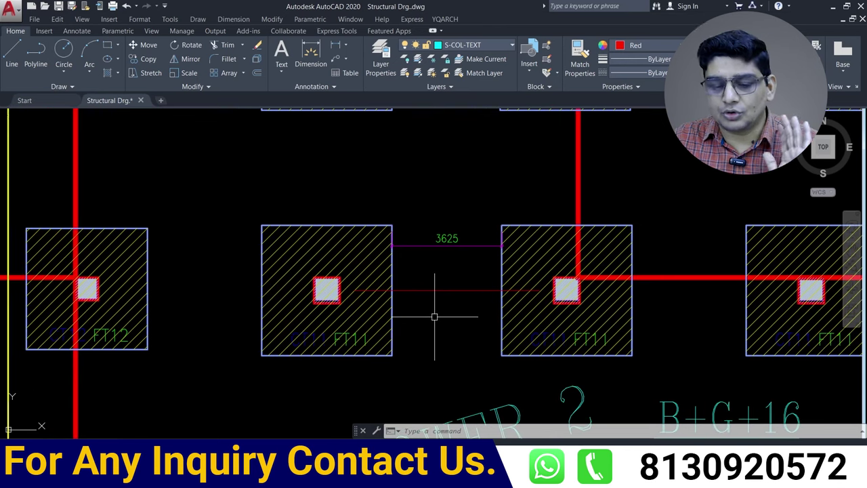
pyautogui.scroll(-2, 436, 314)
pyautogui.moveTo(285, 347)
pyautogui.mouseDown(button='middle')
pyautogui.moveTo(385, 247)
pyautogui.moveTo(400, 74)
pyautogui.mouseUp(button='middle')
pyautogui.scroll(4, 318, 339)
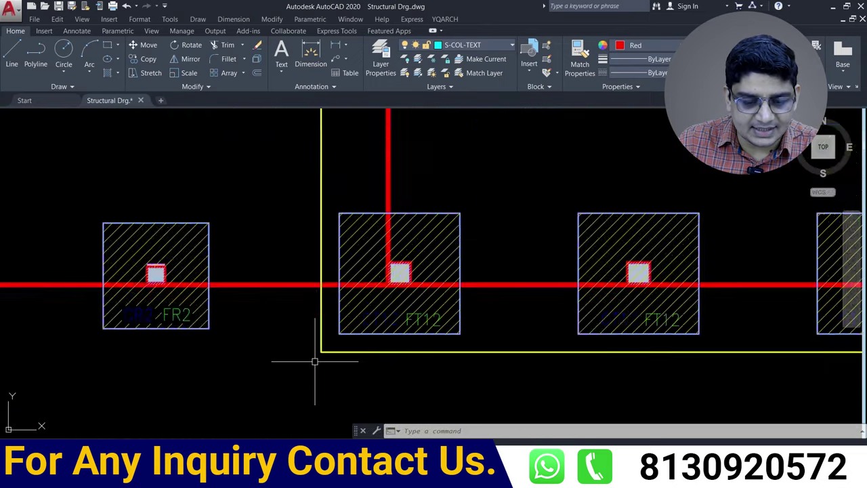
pyautogui.scroll(2, 347, 325)
pyautogui.scroll(2, 348, 325)
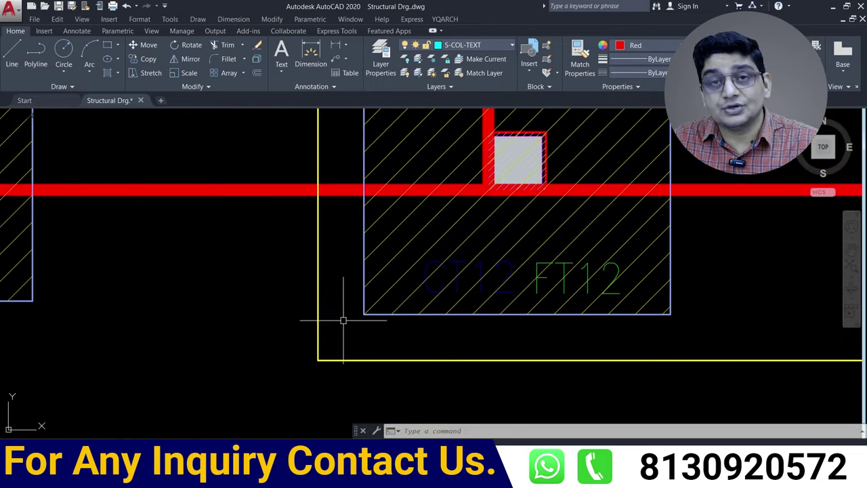
pyautogui.scroll(-3, 344, 319)
pyautogui.scroll(-3, 343, 320)
pyautogui.scroll(-3, 462, 291)
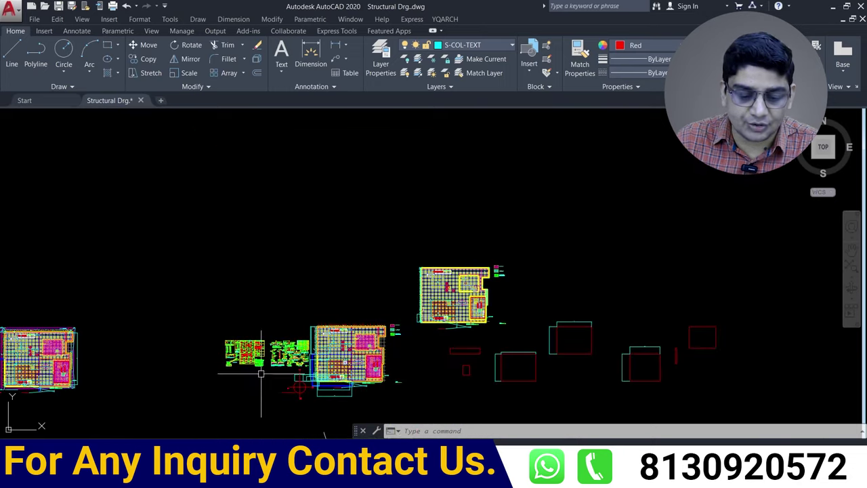
pyautogui.scroll(5, 261, 373)
pyautogui.scroll(5, 323, 305)
pyautogui.scroll(2, 324, 306)
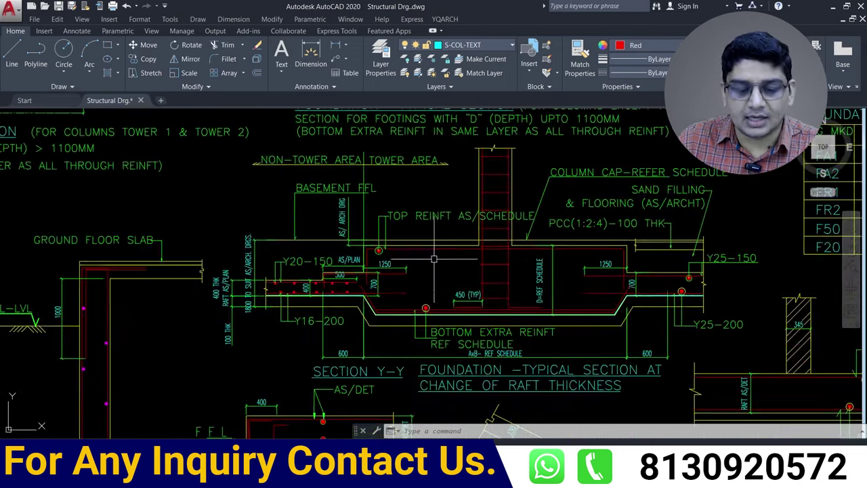
pyautogui.scroll(4, 384, 273)
pyautogui.scroll(2, 384, 273)
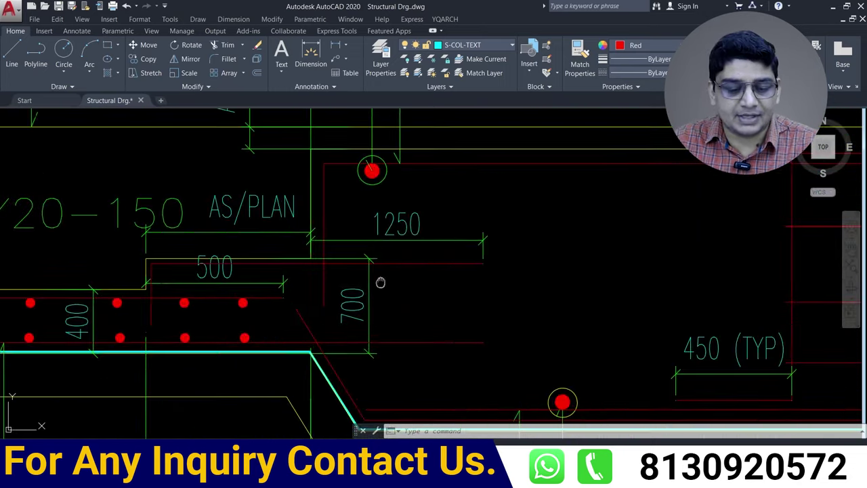
pyautogui.scroll(2, 490, 286)
pyautogui.click(506, 226)
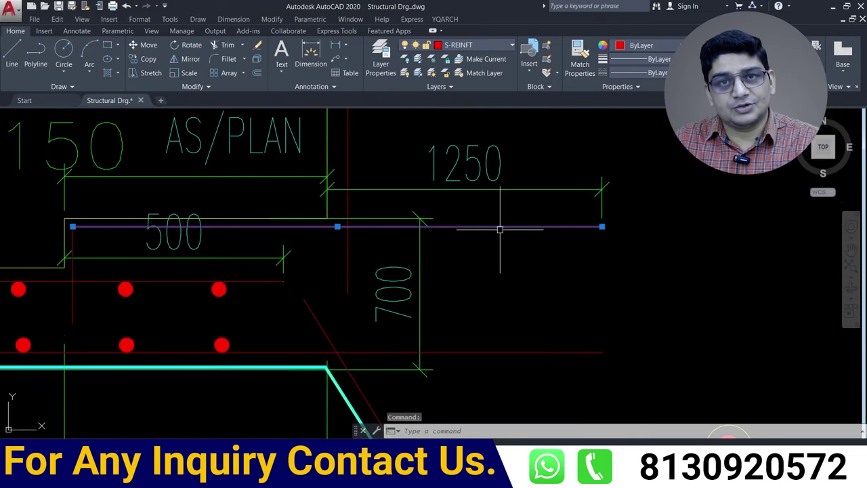
pyautogui.moveTo(509, 248); pyautogui.dragTo(622, 273, button='middle')
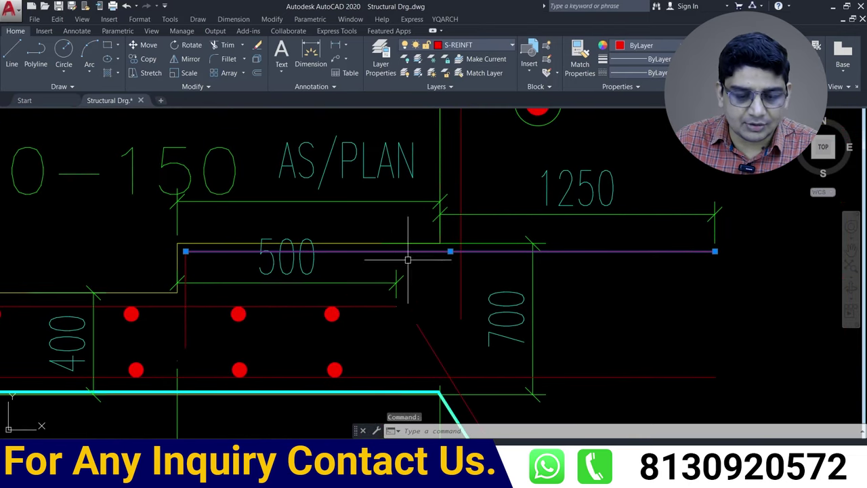
pyautogui.moveTo(259, 277); pyautogui.dragTo(323, 229, button='middle')
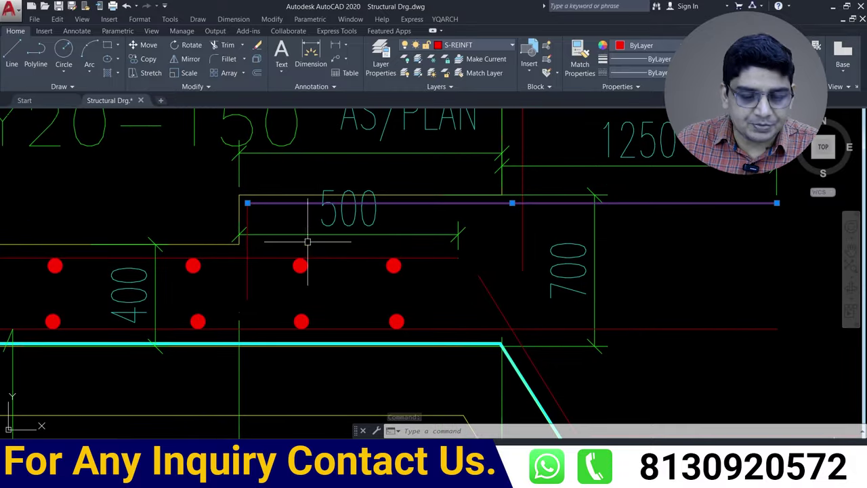
pyautogui.click(248, 247)
# Zoom and pan the foundation plan to the FR2 and FT12 footings.
pyautogui.scroll(-10, 238, 280)
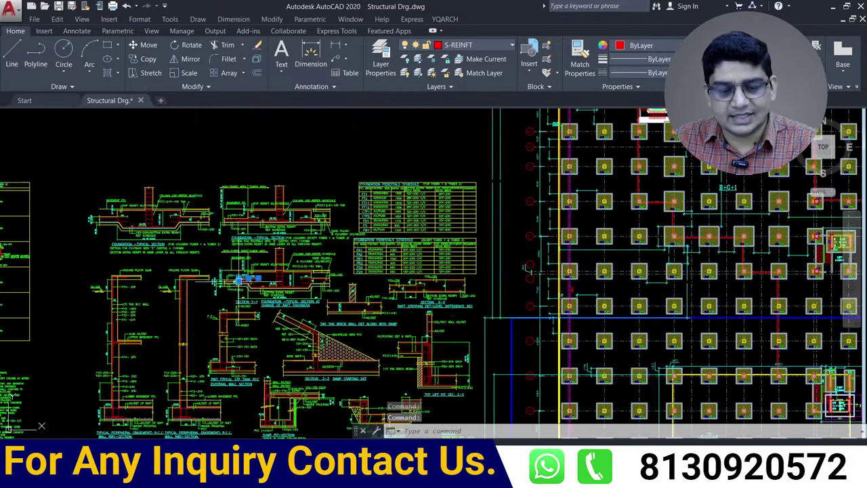
pyautogui.scroll(5, 474, 270)
pyautogui.moveTo(473, 259); pyautogui.dragTo(476, 286, button='middle')
pyautogui.scroll(-3, 477, 290)
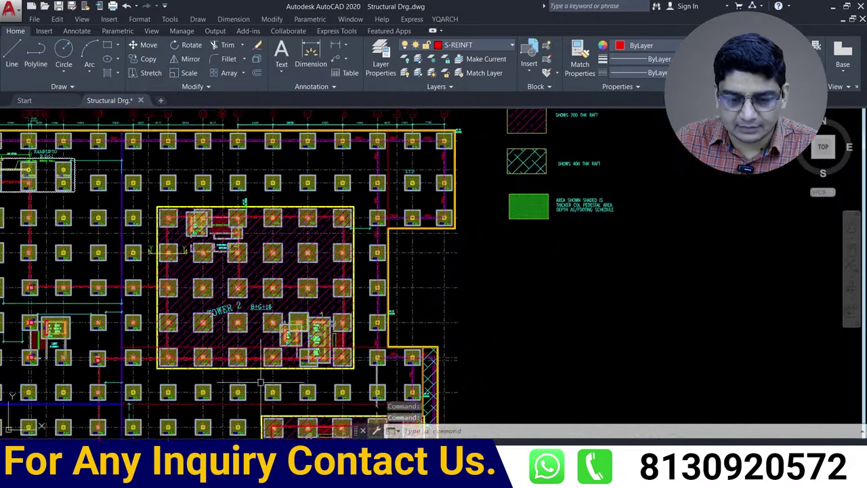
pyautogui.moveTo(330, 384); pyautogui.dragTo(559, 176, button='middle')
pyautogui.scroll(2, 552, 179)
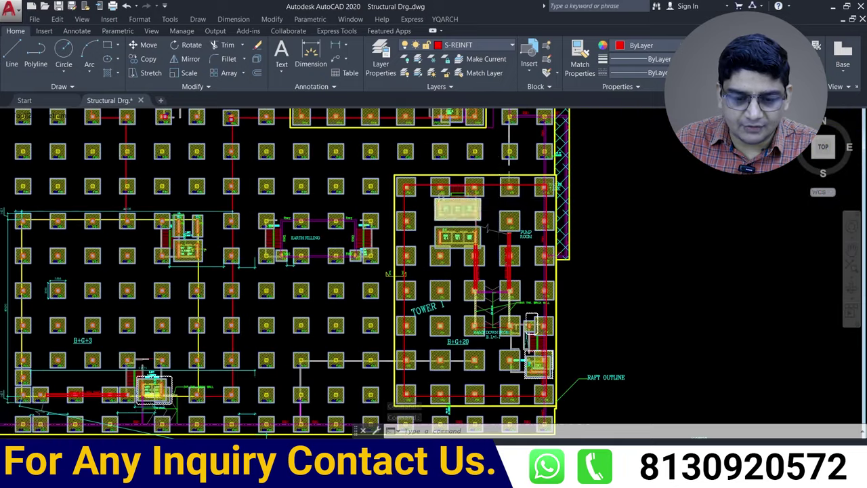
pyautogui.scroll(2, 407, 190)
pyautogui.scroll(1, 288, 202)
pyautogui.moveTo(288, 202); pyautogui.dragTo(388, 203, button='middle')
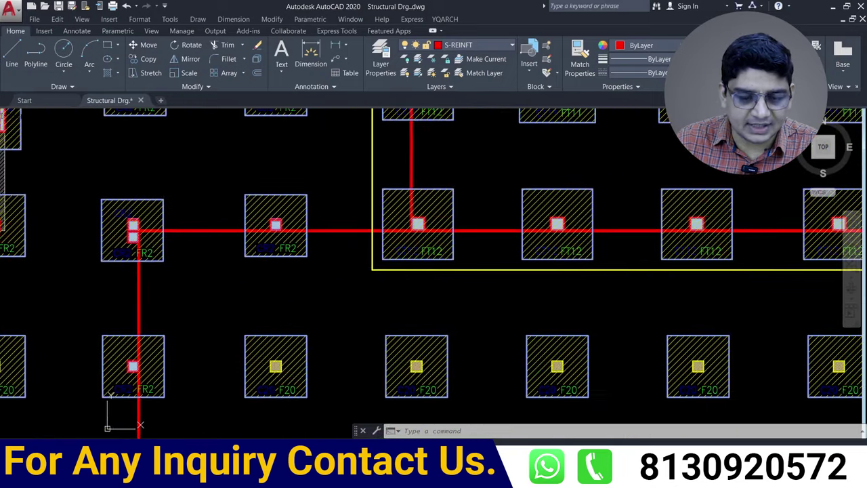
pyautogui.scroll(3, 359, 263)
# Dimension the 600 offset from the yellow raft outline corner to the FT12 footing corner.
pyautogui.write('i')
pyautogui.press('Return')
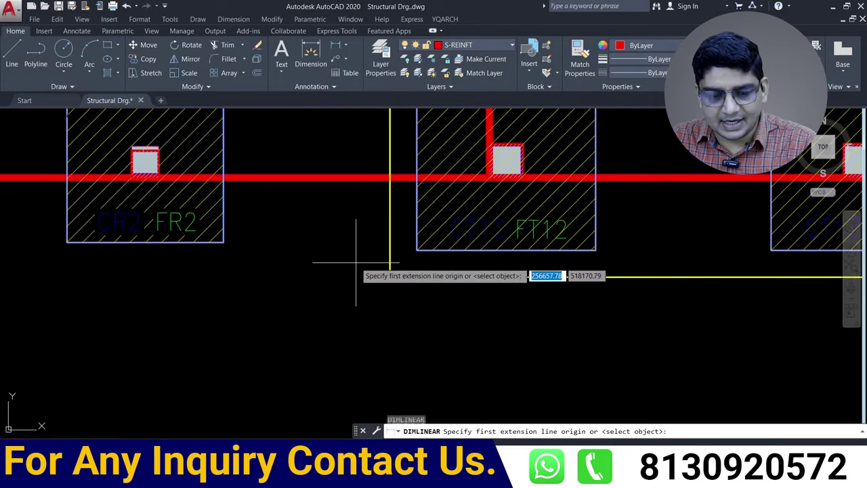
pyautogui.scroll(2, 357, 264)
pyautogui.click(408, 285)
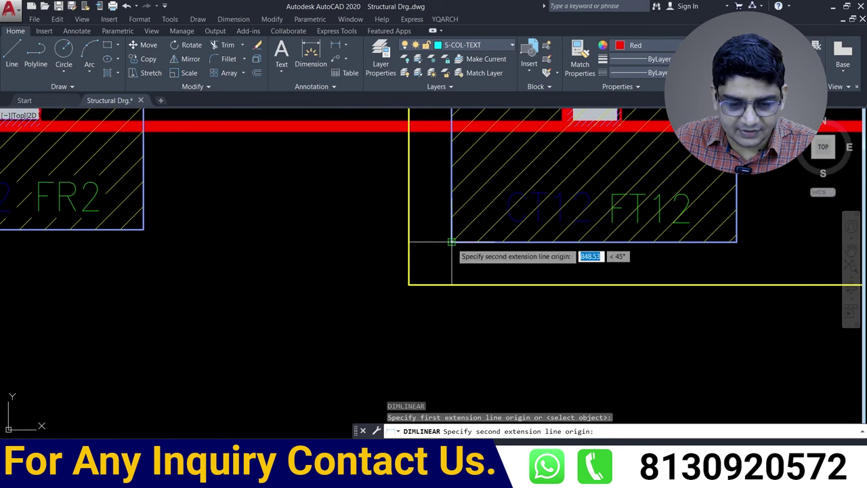
pyautogui.click(451, 242)
pyautogui.click(417, 317)
pyautogui.moveTo(432, 319); pyautogui.dragTo(363, 309, button='middle')
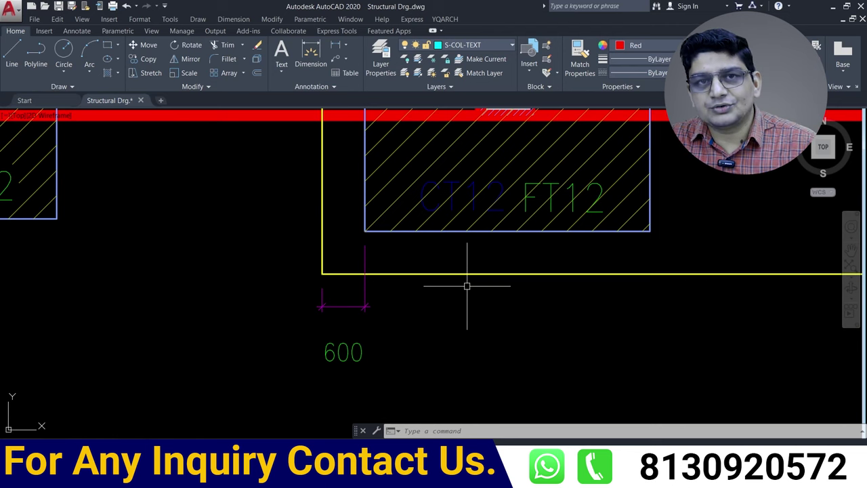
pyautogui.scroll(-3, 450, 284)
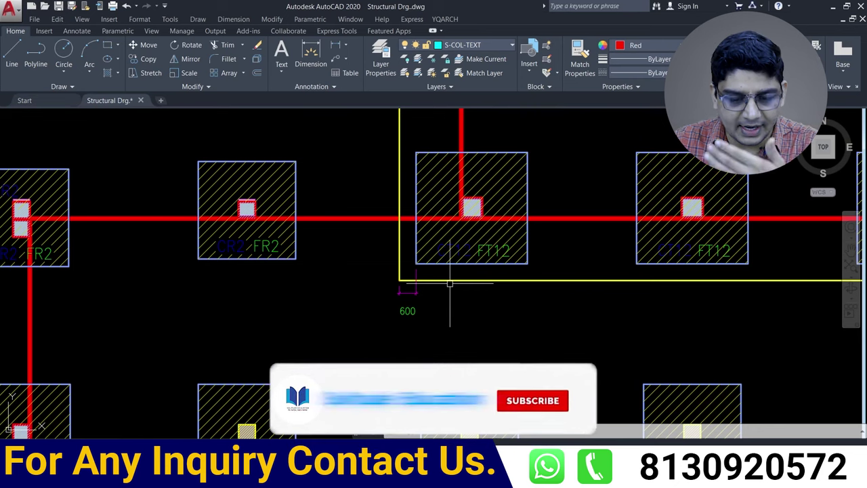
pyautogui.scroll(-2, 450, 284)
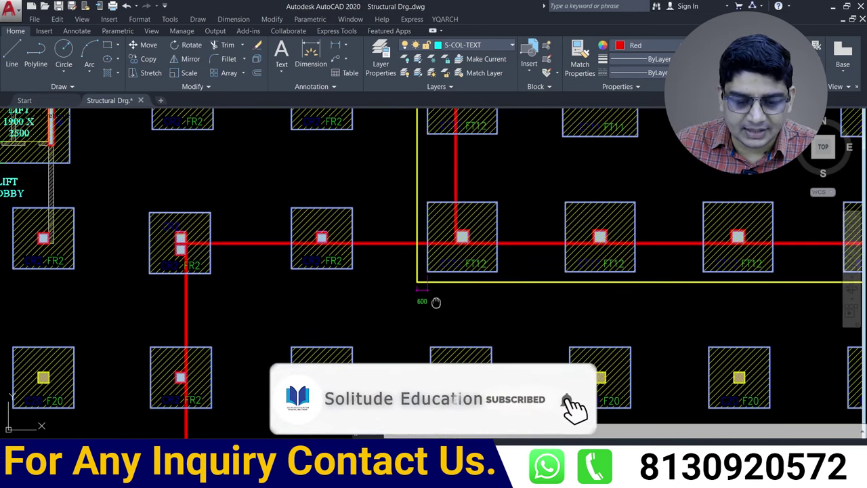
pyautogui.moveTo(436, 302); pyautogui.dragTo(441, 242, button='middle')
pyautogui.scroll(4, 434, 244)
# Use DLI to place horizontal and vertical 4000 linear dimensions on the lower footing.
pyautogui.write('dli')
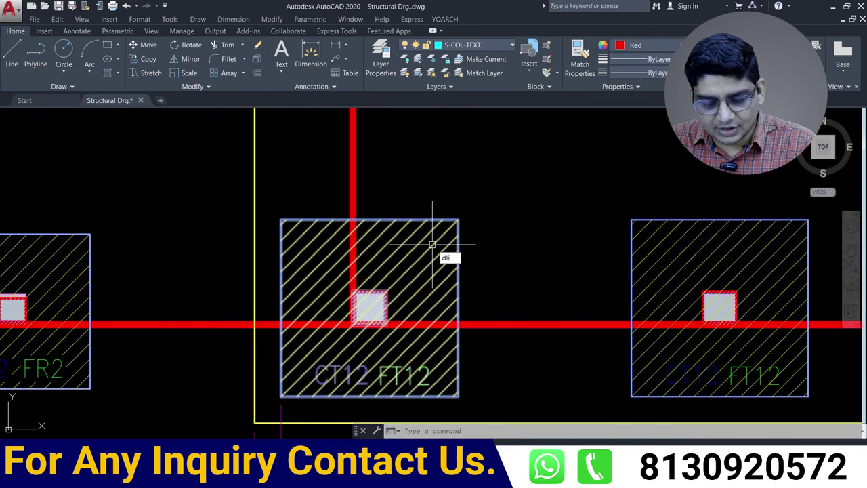
pyautogui.press('Return')
pyautogui.scroll(2, 339, 240)
pyautogui.scroll(2, 284, 231)
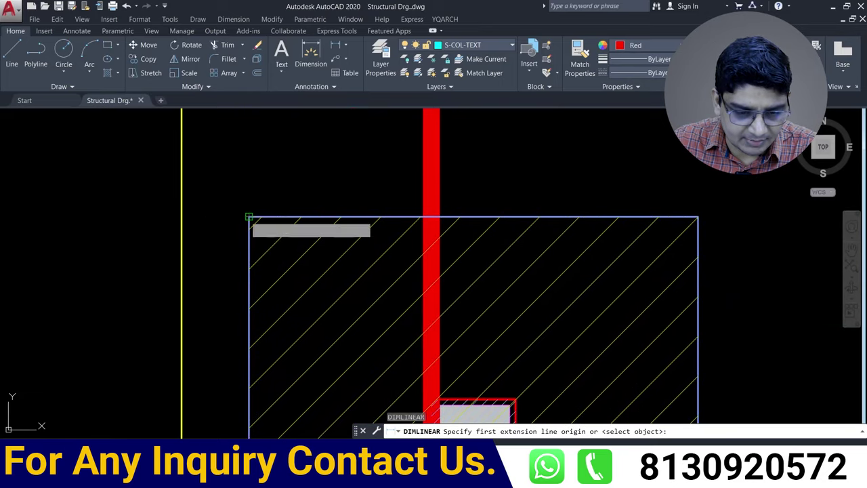
pyautogui.click(249, 217)
pyautogui.click(697, 217)
pyautogui.scroll(-2, 557, 190)
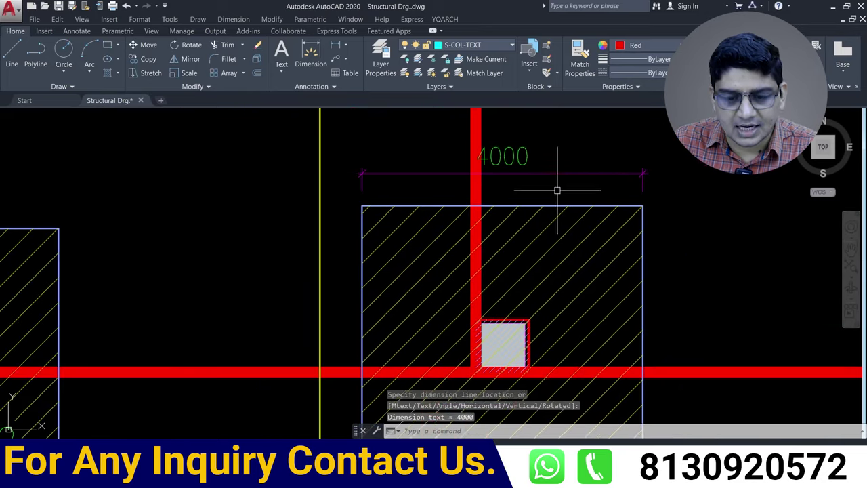
pyautogui.click(557, 182)
pyautogui.press('Return')
pyautogui.click(644, 207)
pyautogui.moveTo(674, 301); pyautogui.dragTo(610, 142, button='middle')
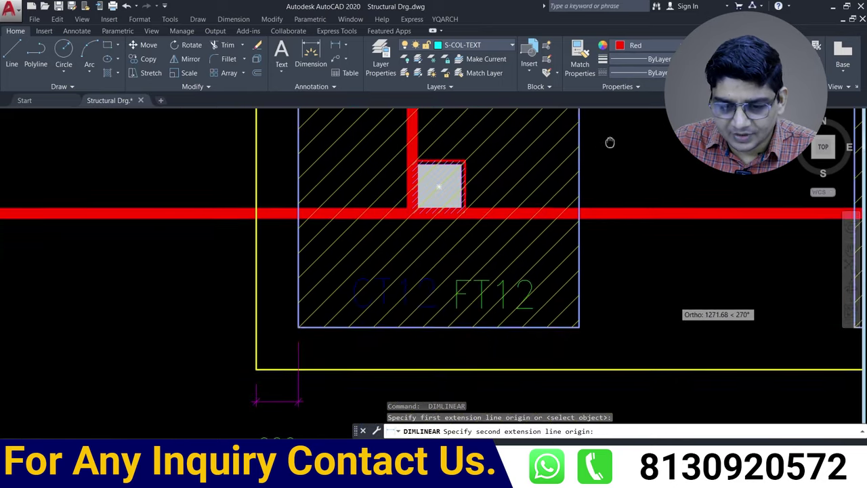
pyautogui.click(579, 327)
pyautogui.click(632, 298)
pyautogui.moveTo(730, 275); pyautogui.dragTo(442, 296, button='middle')
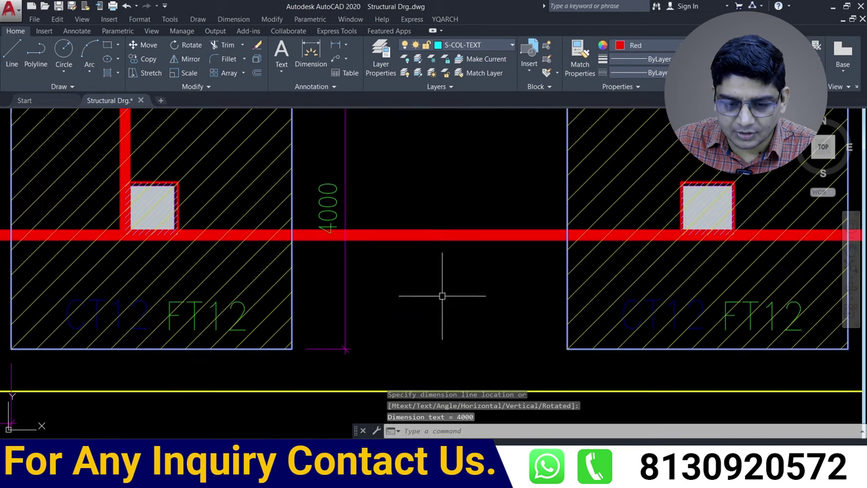
pyautogui.scroll(-2, 447, 278)
# Add a 4000 width dimension across the right footing's top edge.
pyautogui.press('Return')
pyautogui.scroll(2, 522, 164)
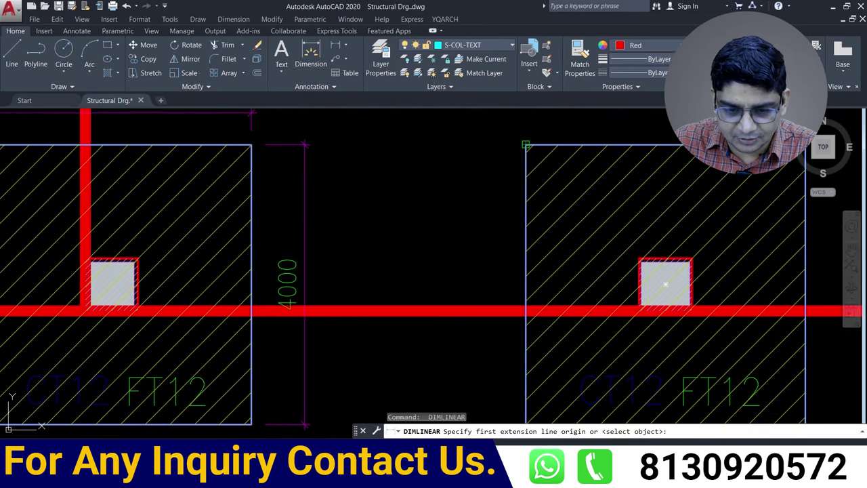
pyautogui.click(526, 145)
pyautogui.scroll(-2, 456, 219)
pyautogui.click(674, 172)
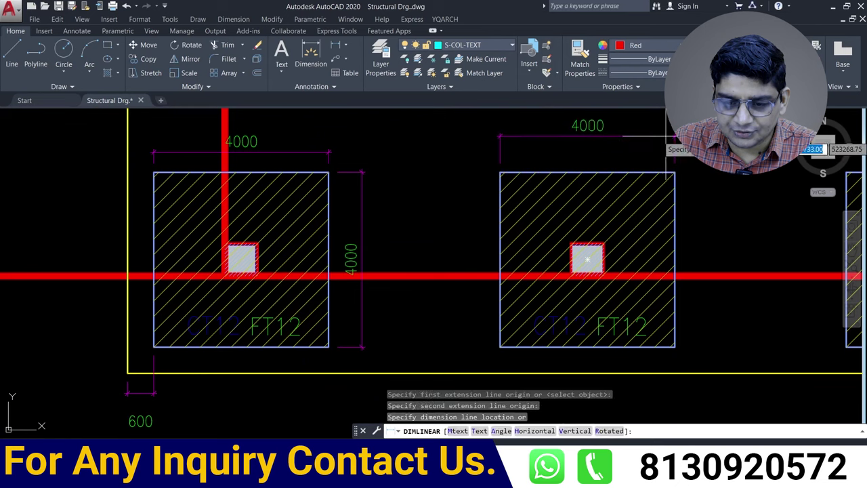
pyautogui.click(661, 135)
pyautogui.scroll(-5, 519, 228)
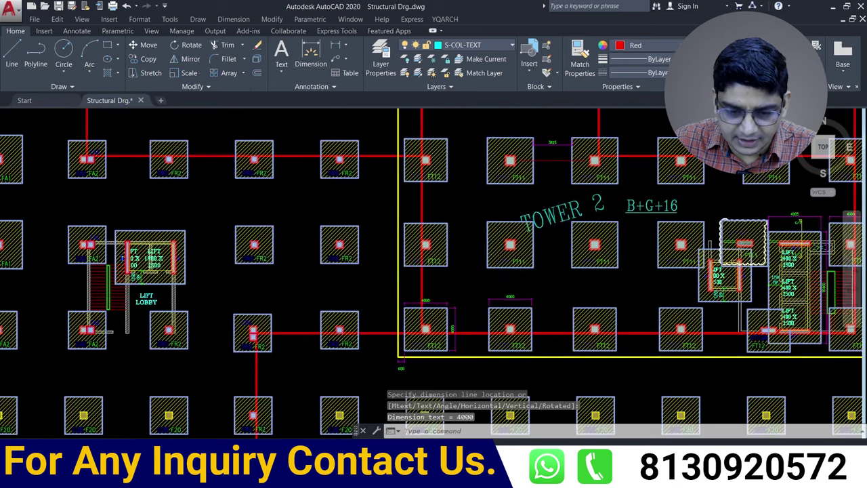
pyautogui.scroll(4, 506, 233)
# Dimension the FT11 footing with vertical and horizontal 4300 linear dimensions.
pyautogui.press('Return')
pyautogui.scroll(4, 474, 223)
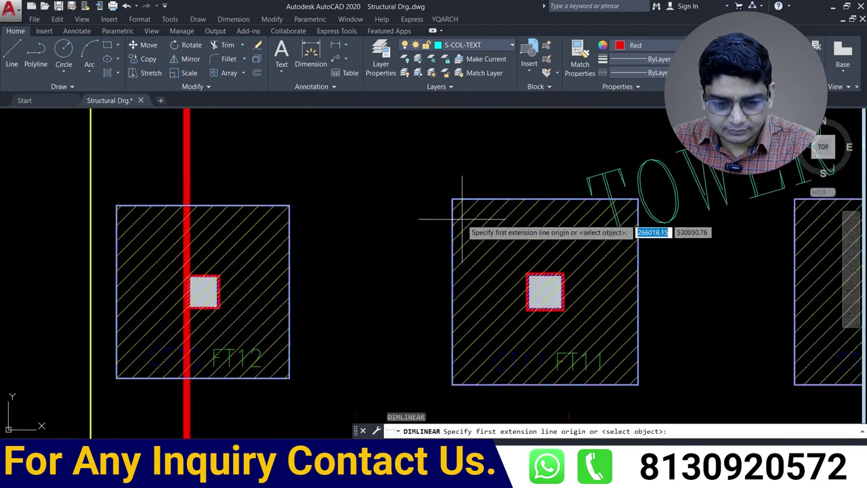
pyautogui.click(404, 189)
pyautogui.scroll(-2, 406, 189)
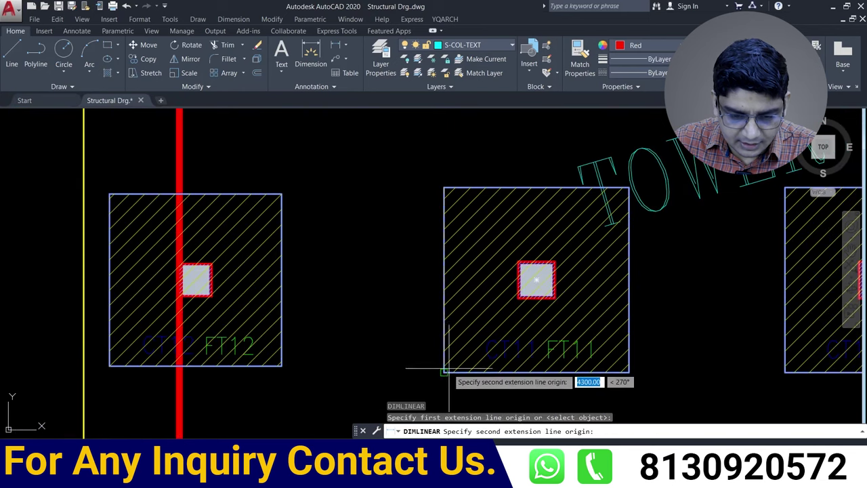
pyautogui.click(429, 372)
pyautogui.click(411, 291)
pyautogui.moveTo(433, 303); pyautogui.dragTo(410, 283, button='middle')
pyautogui.press('Return')
pyautogui.scroll(2, 416, 379)
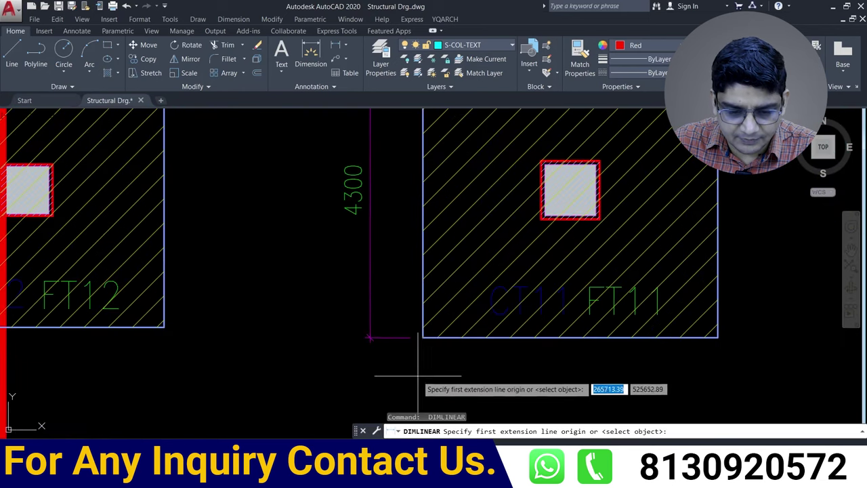
pyautogui.click(423, 337)
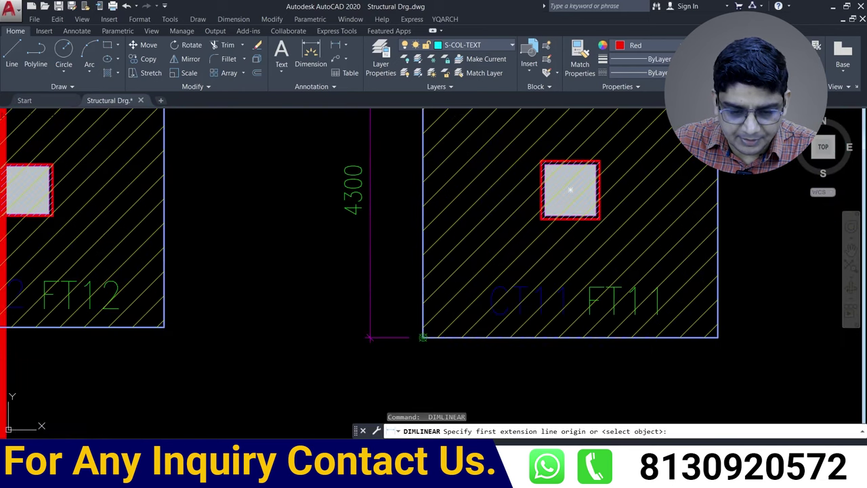
pyautogui.click(718, 336)
pyautogui.click(711, 362)
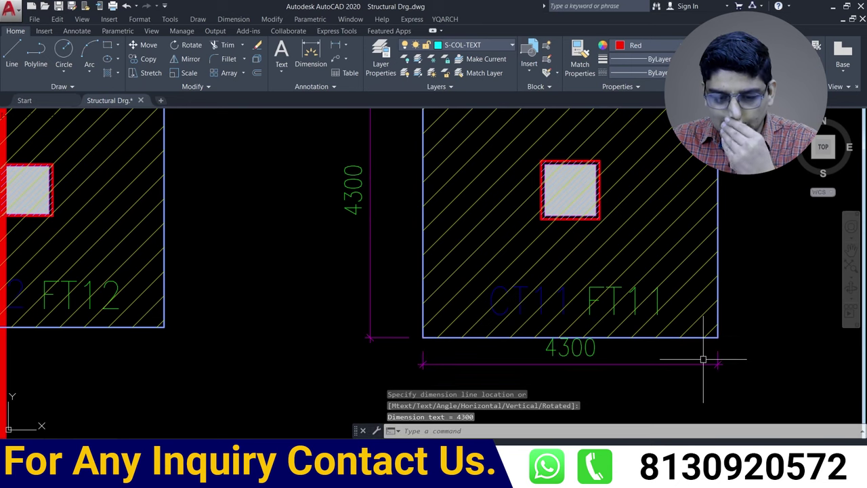
pyautogui.scroll(-2, 341, 267)
pyautogui.moveTo(257, 277); pyautogui.dragTo(343, 298, button='middle')
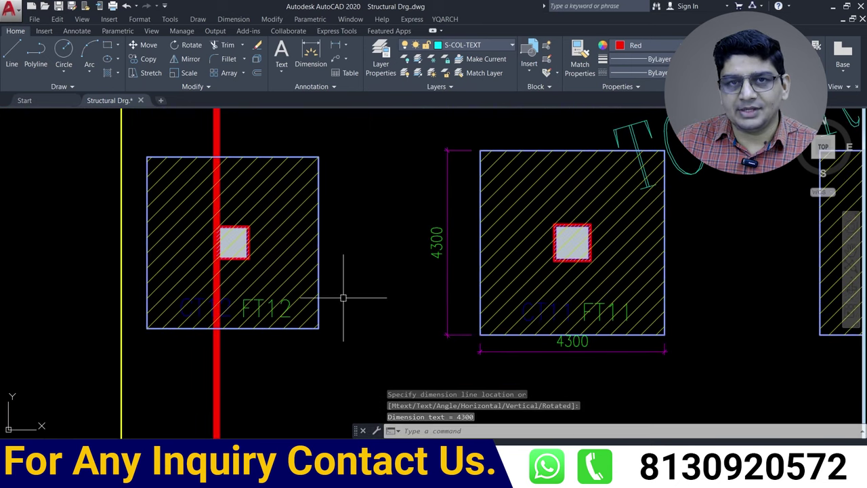
pyautogui.scroll(-2, 391, 298)
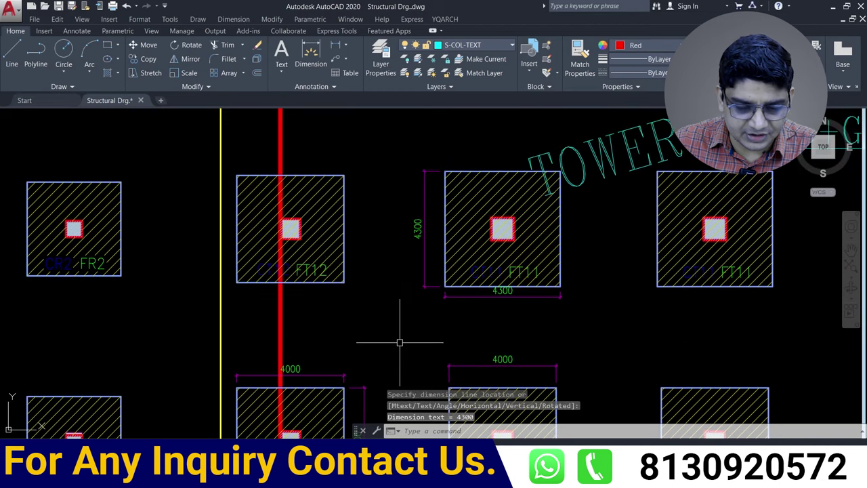
# In the BBS SHEET, enter the heading 'Raft Foundation T1' in B534.
pyautogui.hotkey('alt', 'Tab')
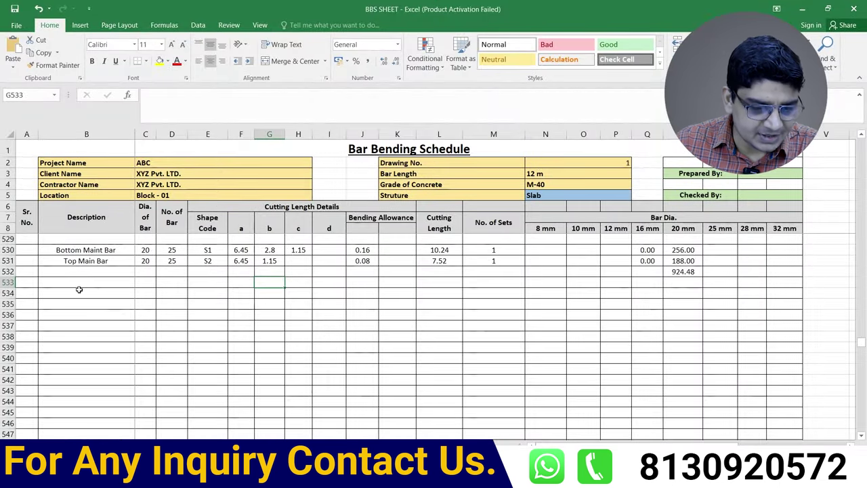
pyautogui.click(77, 294)
pyautogui.write('Raft Foundation T1')
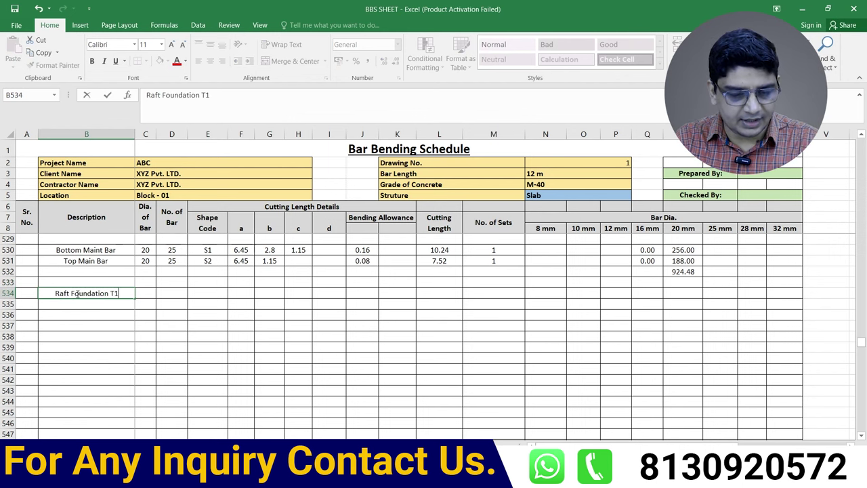
# Add the 'End Top Bar' description in B536 and move to its a and b cells.
pyautogui.click(91, 315)
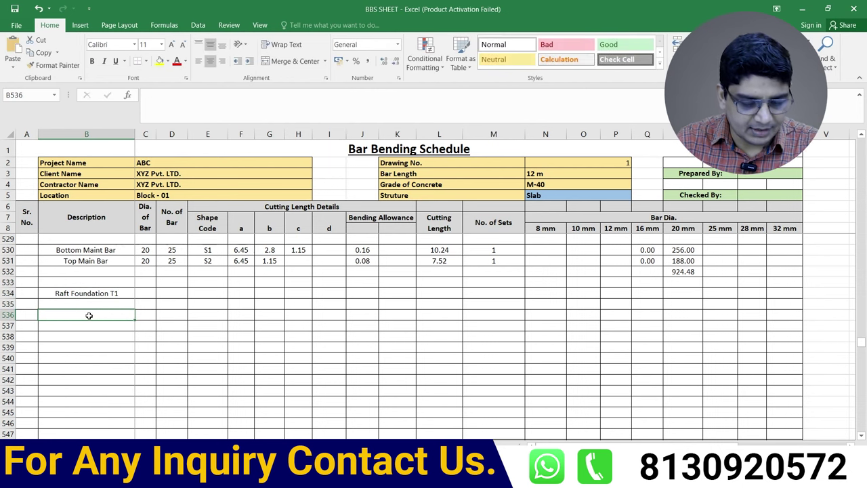
pyautogui.write('End Top Bar')
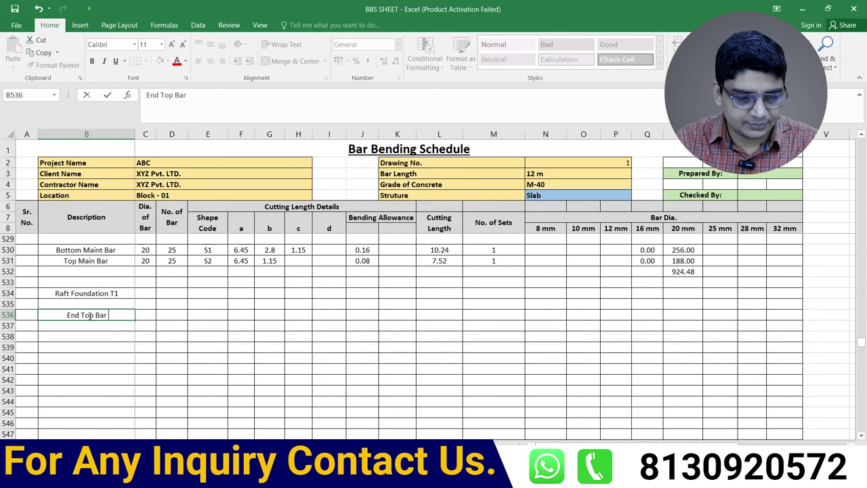
pyautogui.click(167, 349)
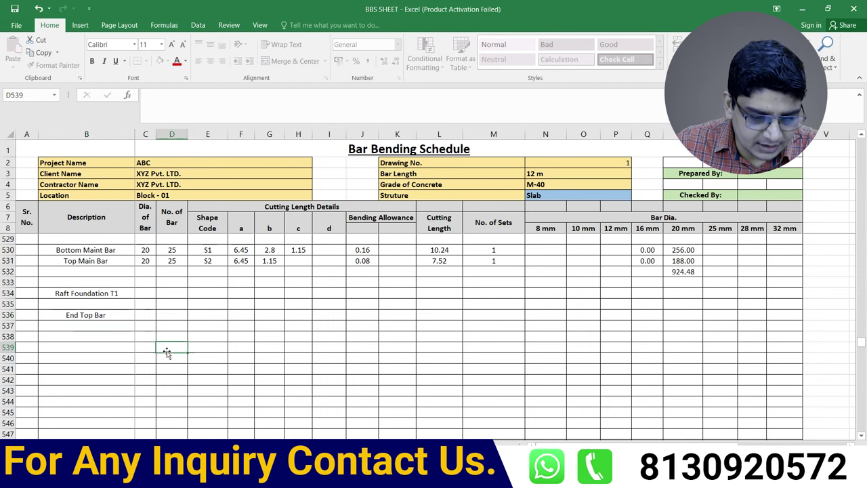
pyautogui.click(142, 328)
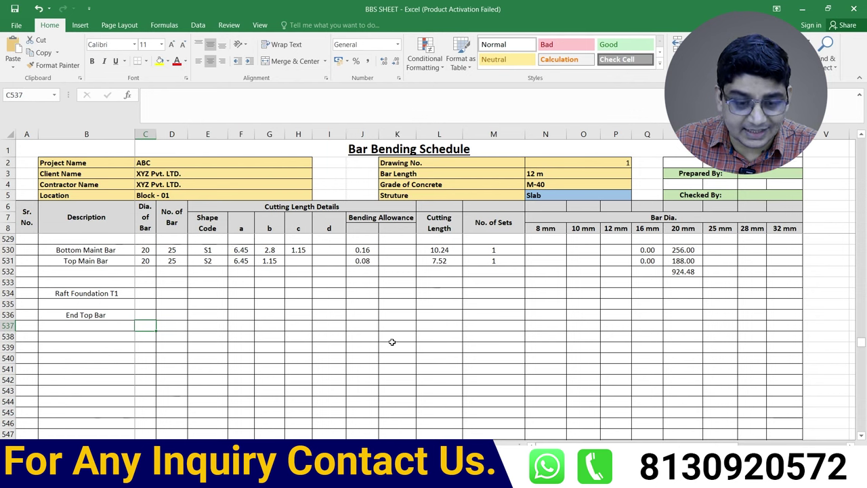
pyautogui.click(237, 316)
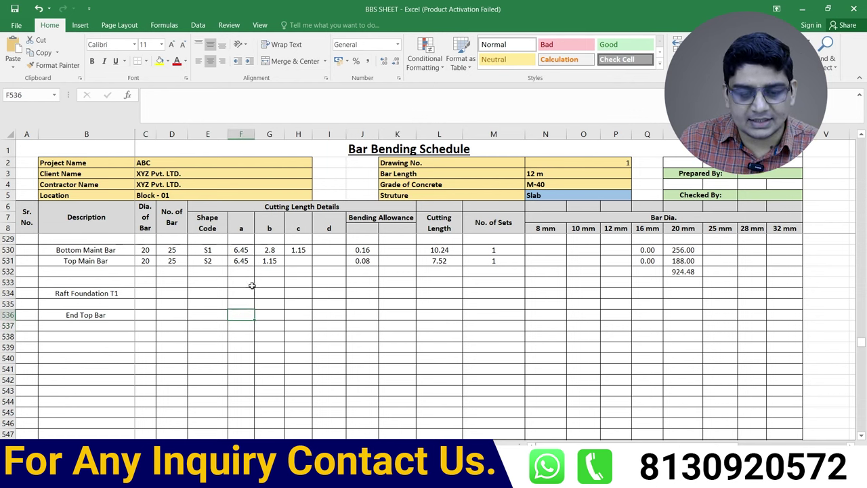
pyautogui.click(267, 317)
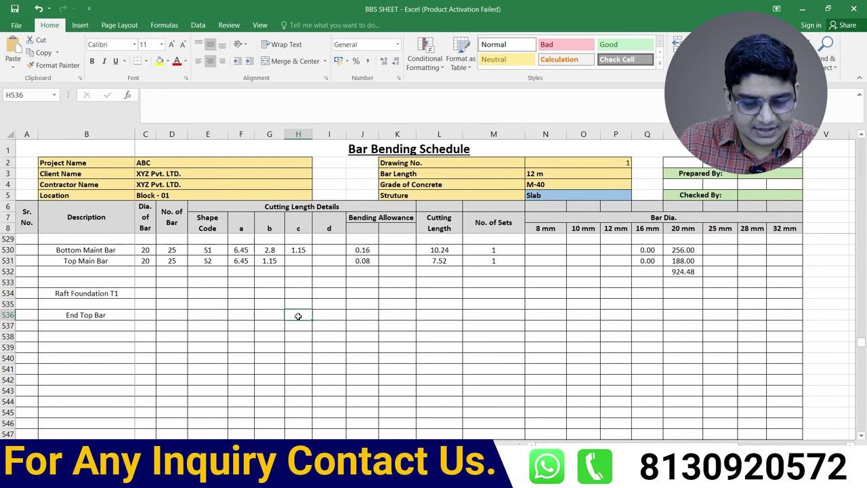
# On the shape-code sheet, enlarge row 5 and duplicate shape S2's top and left lines into it.
pyautogui.click(201, 439)
pyautogui.scroll(-1, 237, 292)
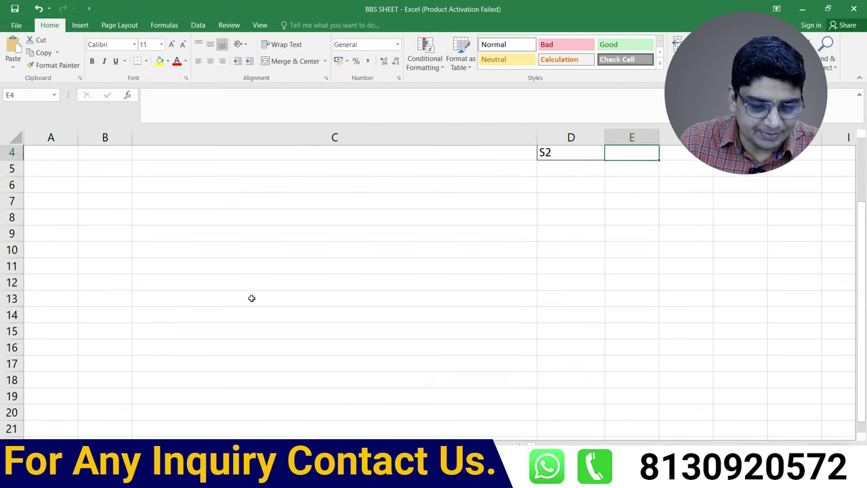
pyautogui.scroll(1, 251, 298)
pyautogui.scroll(2, 251, 298)
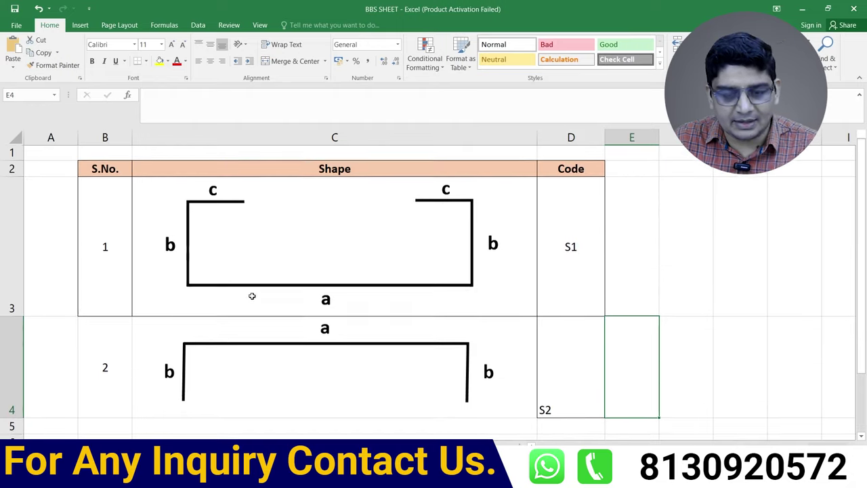
pyautogui.scroll(-1, 254, 298)
pyautogui.scroll(-1, 256, 298)
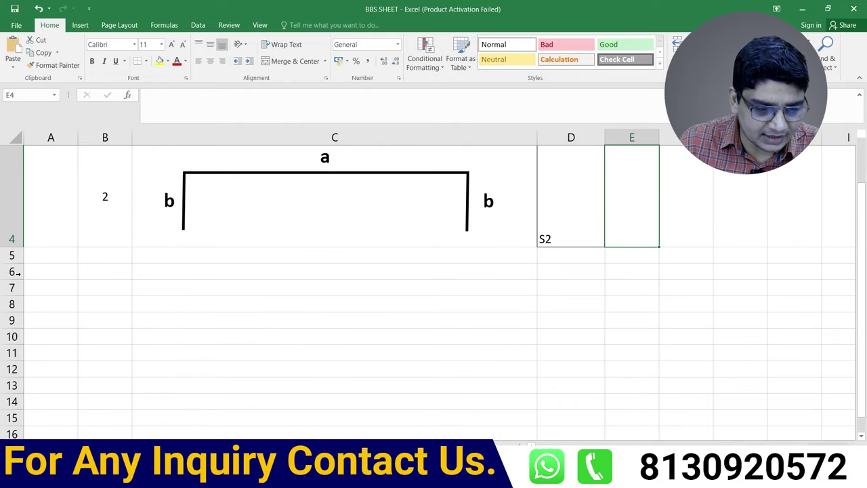
pyautogui.moveTo(18, 264); pyautogui.dragTo(23, 326)
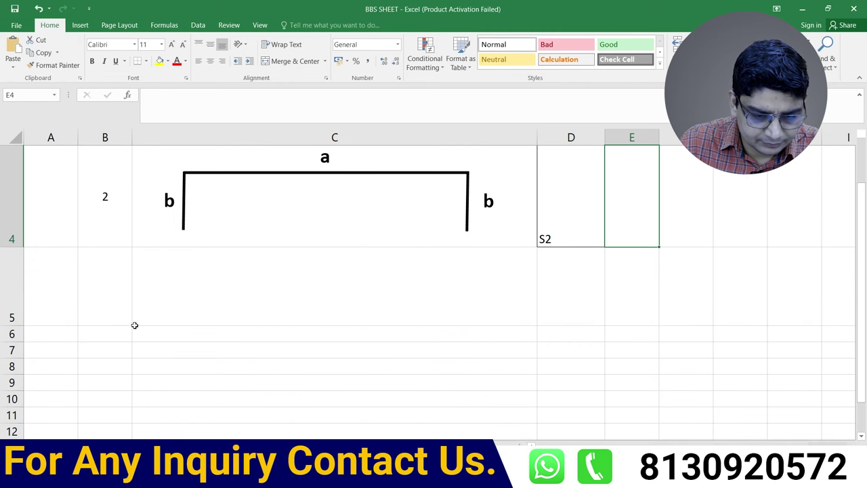
pyautogui.click(278, 174)
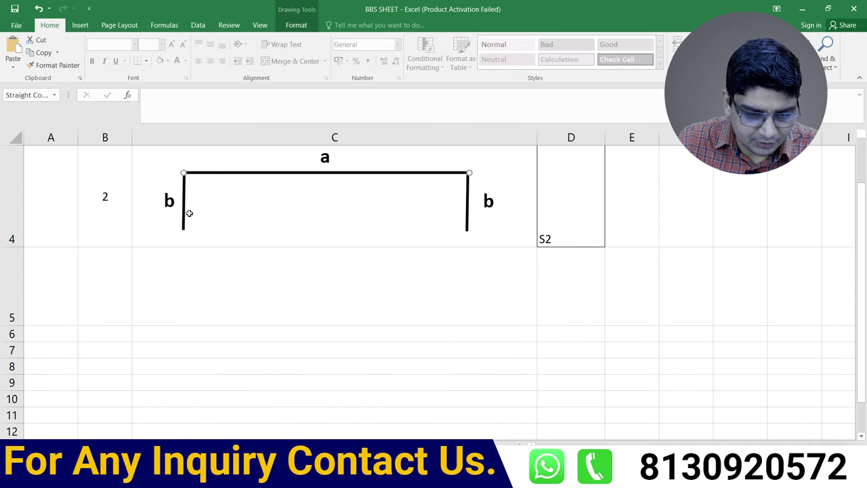
pyautogui.keyDown('shift'); pyautogui.click(186, 226); pyautogui.keyUp('shift')
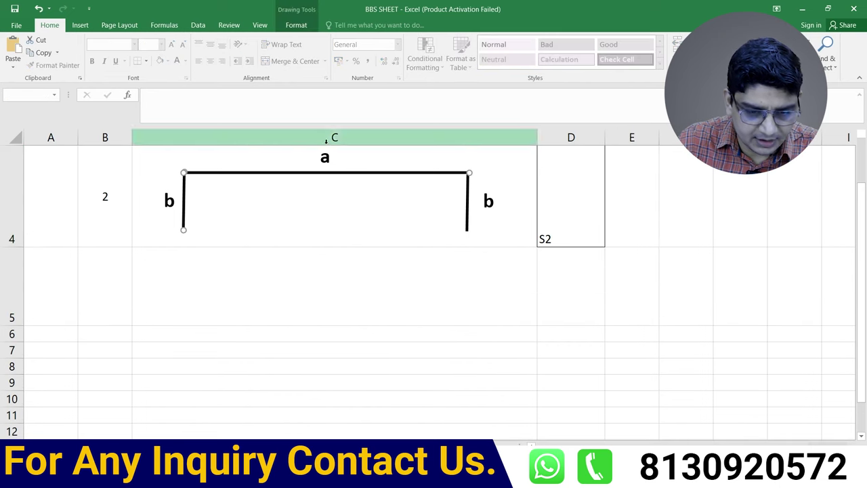
pyautogui.hotkey('ctrl', 'd')
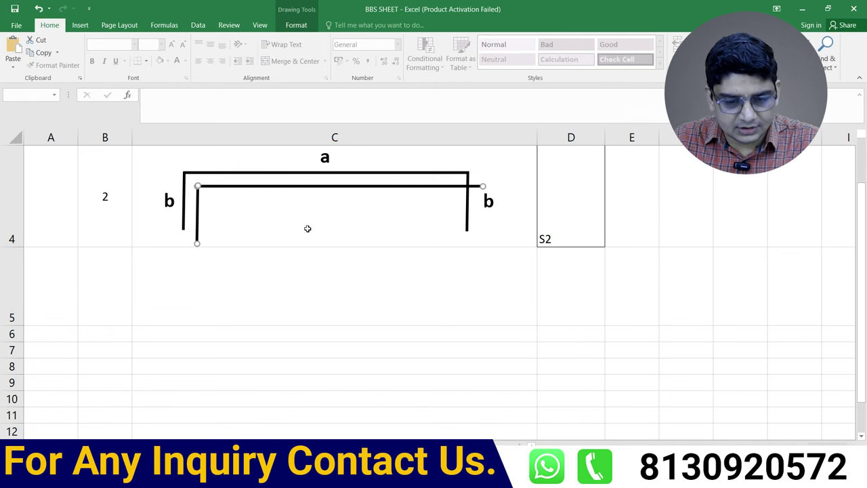
pyautogui.moveTo(285, 187); pyautogui.dragTo(279, 263)
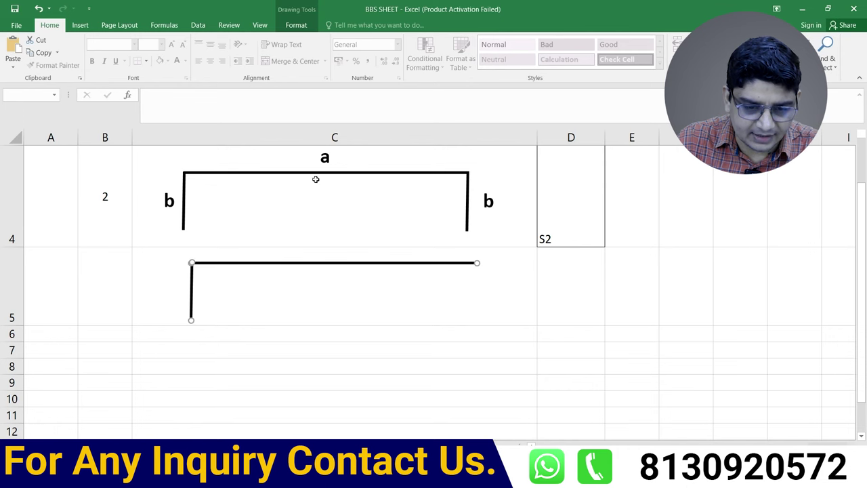
# Copy the a and b labels onto the new L-shaped bar sketch.
pyautogui.click(327, 161)
pyautogui.scroll(2, 327, 203)
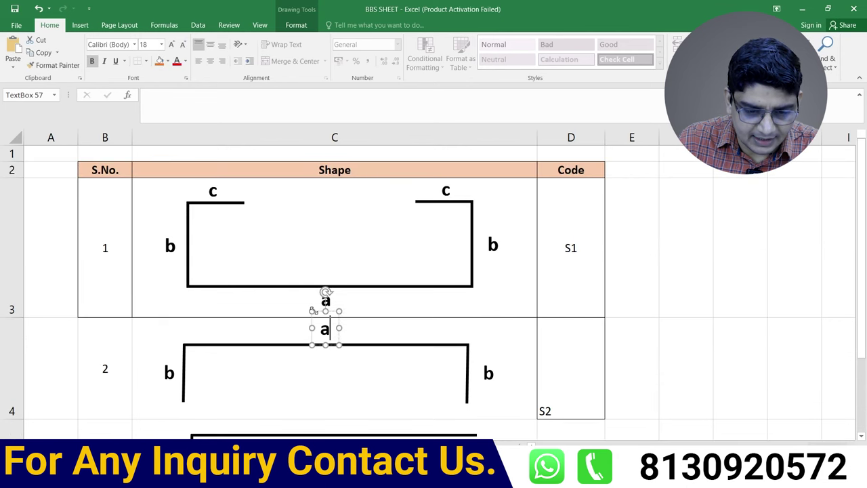
pyautogui.hotkey('ctrl', 'd')
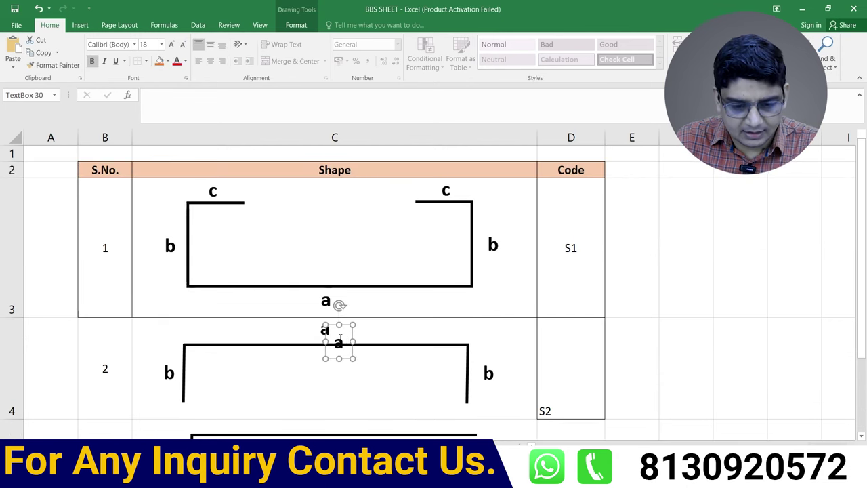
pyautogui.scroll(-1, 342, 332)
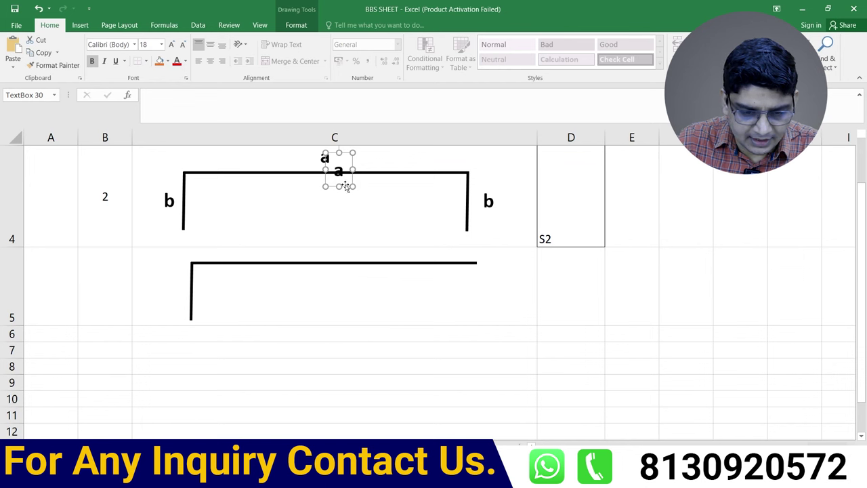
pyautogui.moveTo(344, 187); pyautogui.dragTo(344, 260)
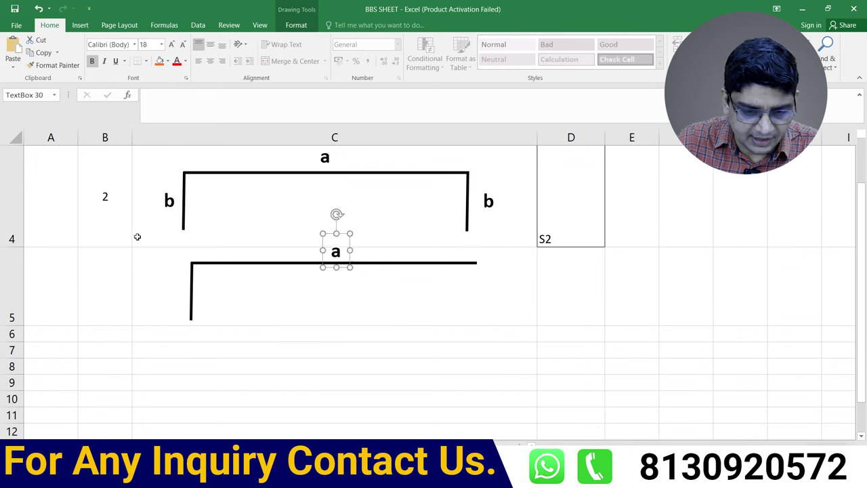
pyautogui.click(171, 210)
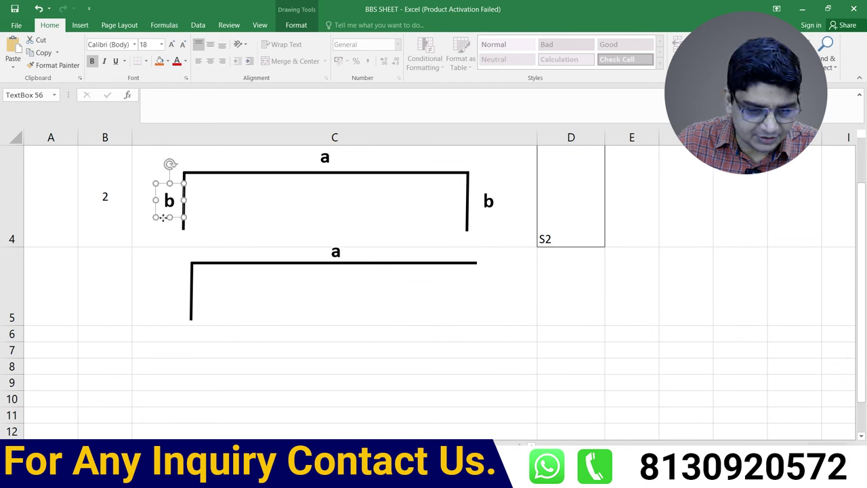
pyautogui.keyDown('ctrl'); pyautogui.moveTo(180, 216); pyautogui.dragTo(165, 303); pyautogui.keyUp('ctrl')
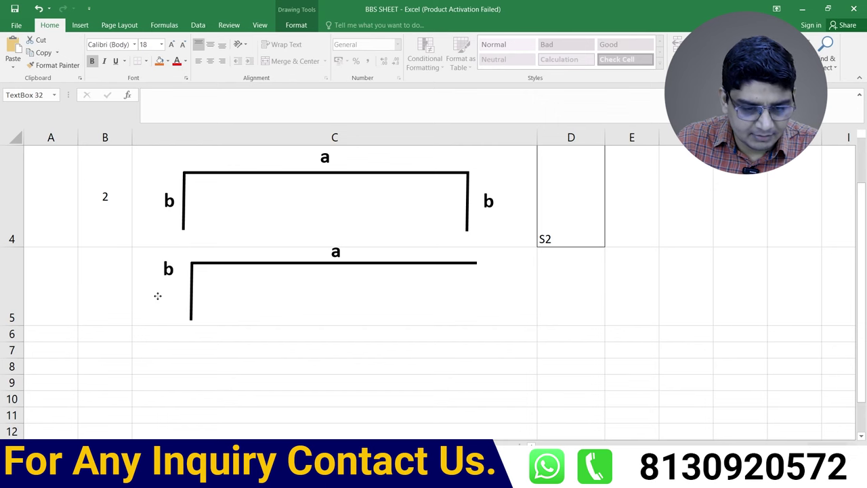
pyautogui.click(219, 345)
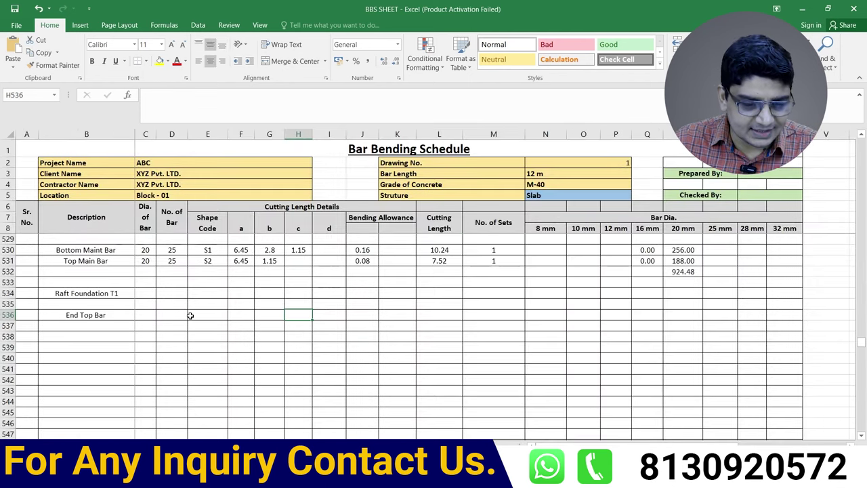
# Enter =ROUND(.6+1.25-0.05,2) in F536 so the End Top Bar a length reads 1.8.
pyautogui.click(239, 315)
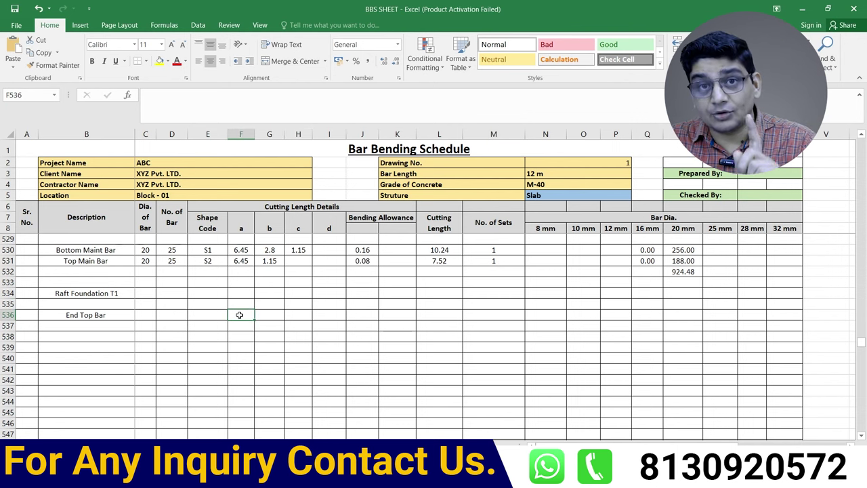
pyautogui.write('=')
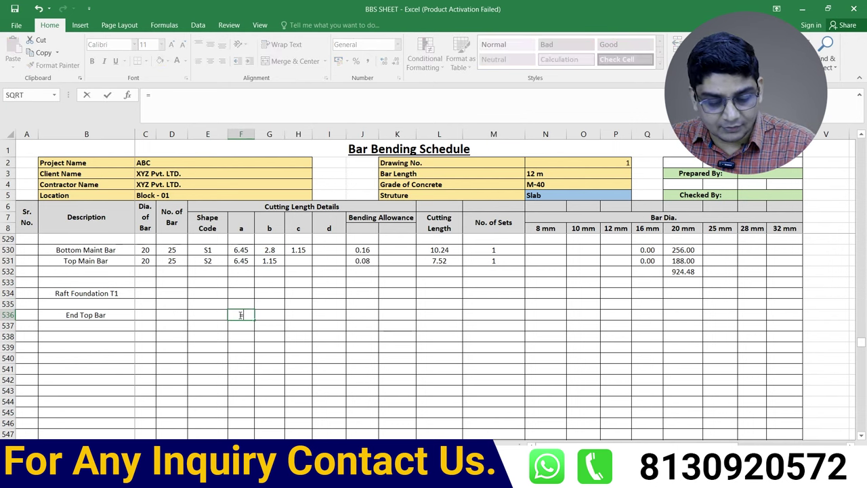
pyautogui.write('ro')
pyautogui.doubleClick(259, 334)
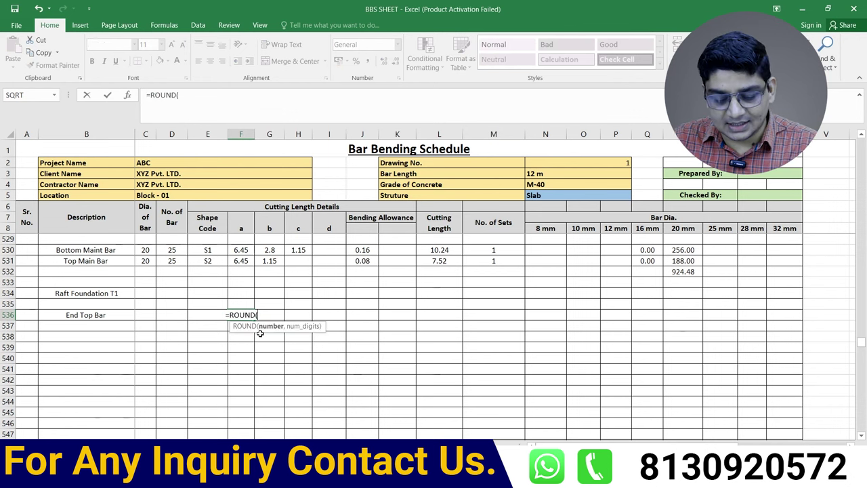
pyautogui.write('.')
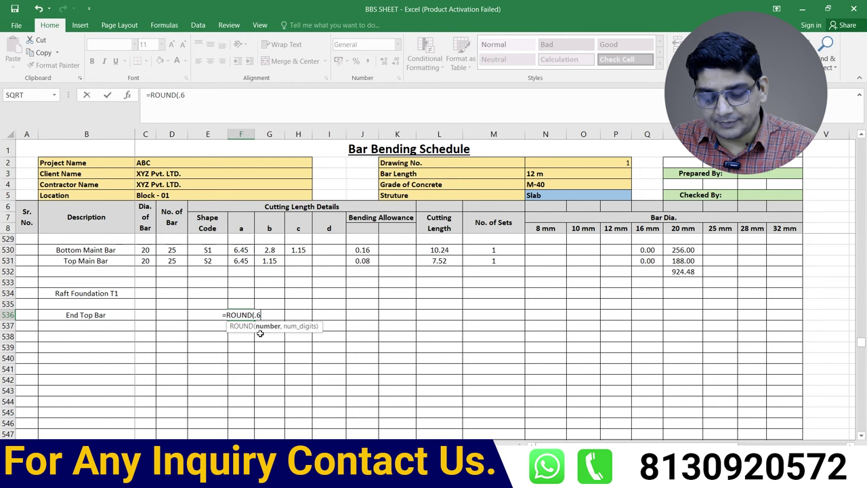
pyautogui.write('6+')
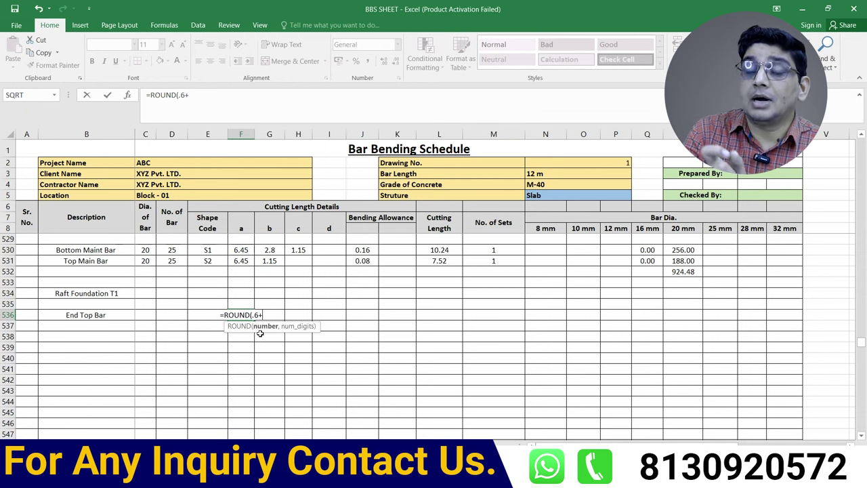
pyautogui.write('1')
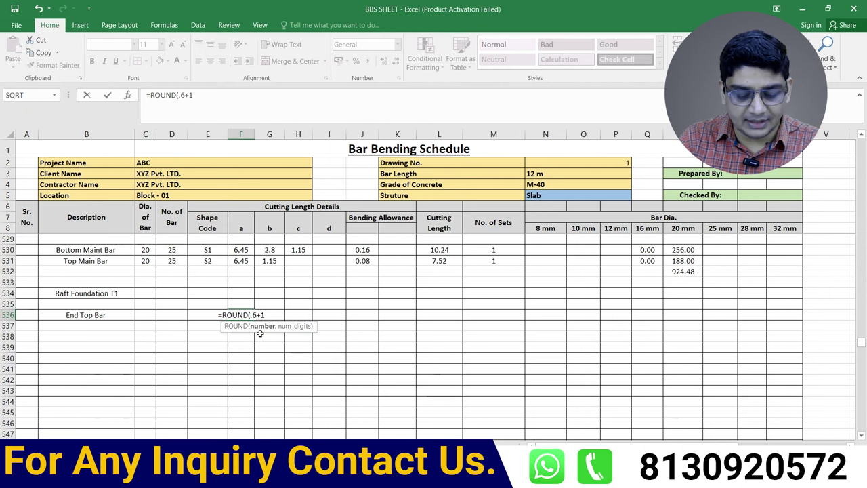
pyautogui.write('.25-')
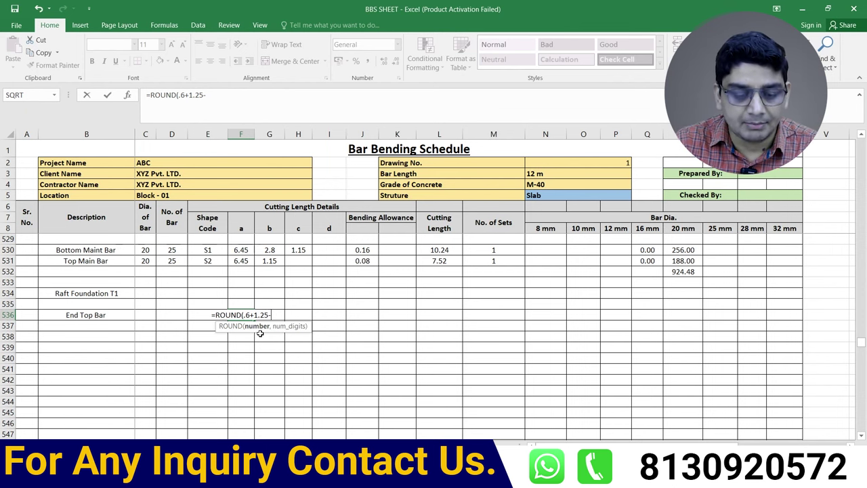
pyautogui.write('0')
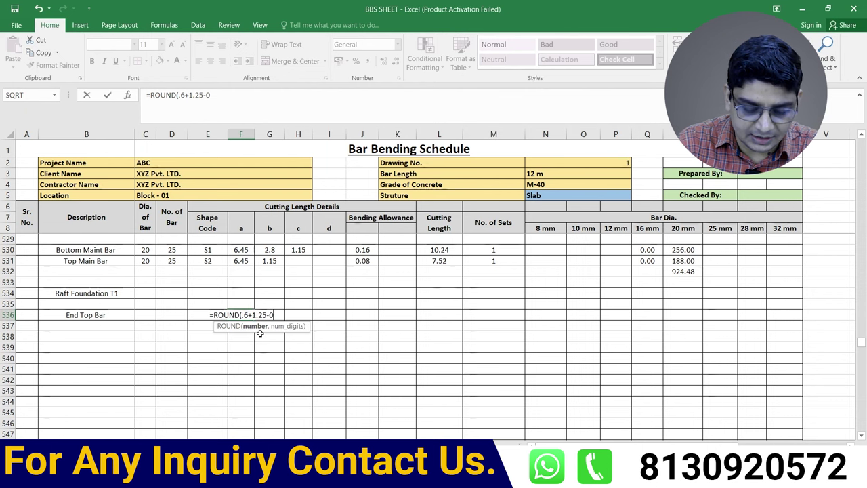
pyautogui.write('.05')
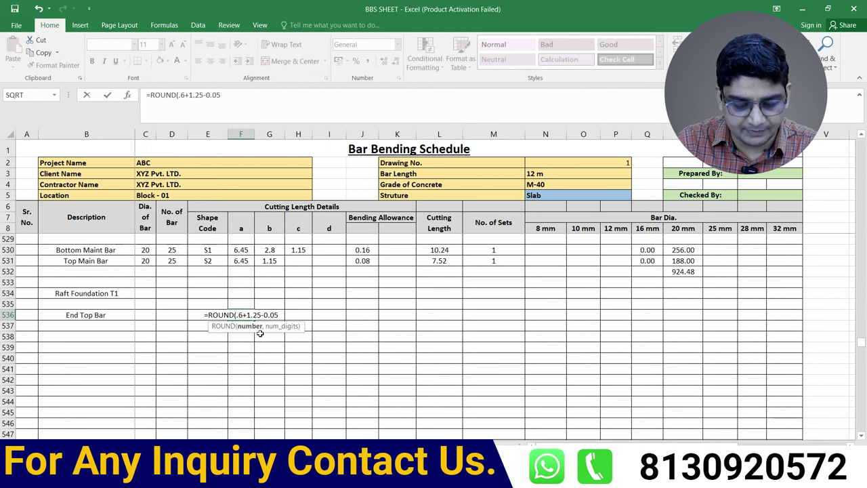
pyautogui.write(',2)')
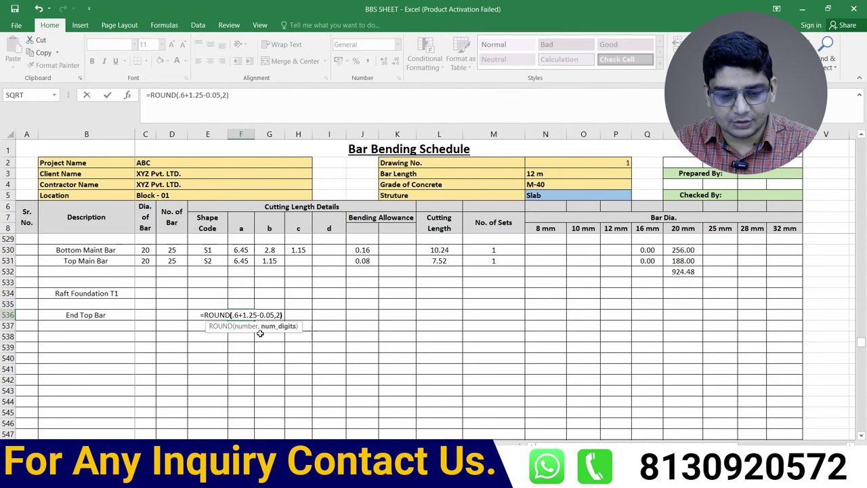
pyautogui.press('Return')
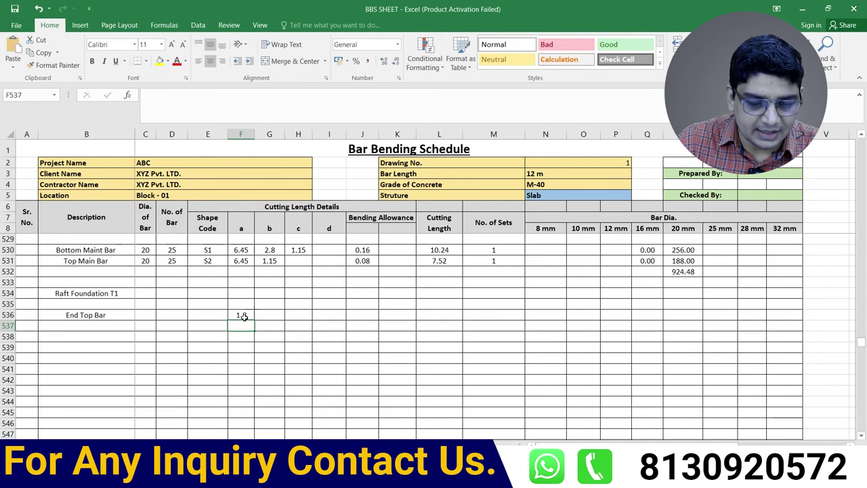
pyautogui.click(243, 316)
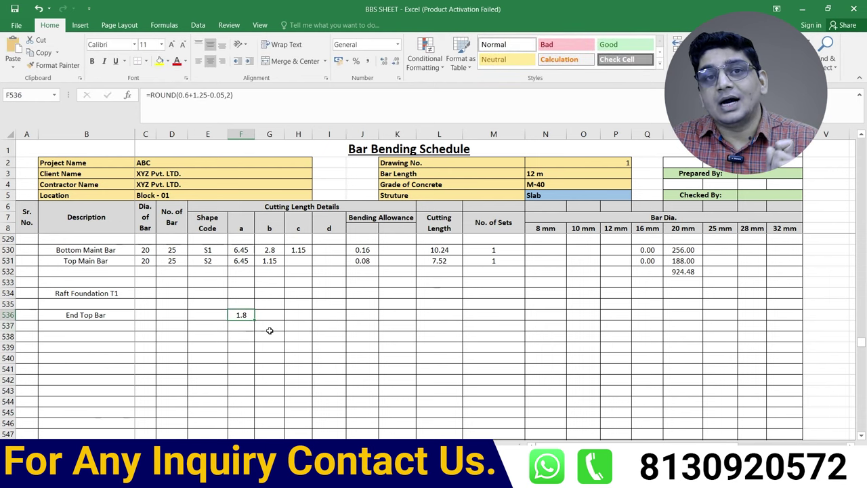
# Check the shape-code sheet, select G536, and switch to the AutoCAD drawing.
pyautogui.hotkey('ctrl', 'pagedown')
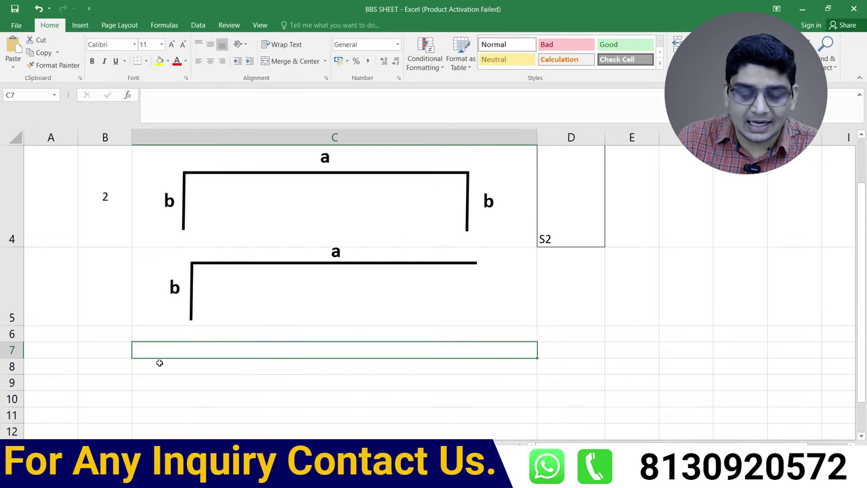
pyautogui.hotkey('ctrl', 'pageup')
pyautogui.click(273, 317)
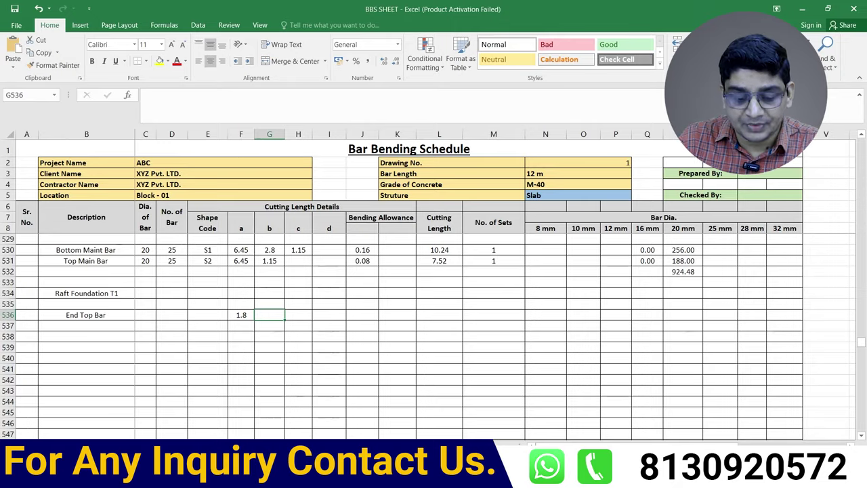
pyautogui.hotkey('alt', 'Tab')
pyautogui.scroll(-5, 361, 421)
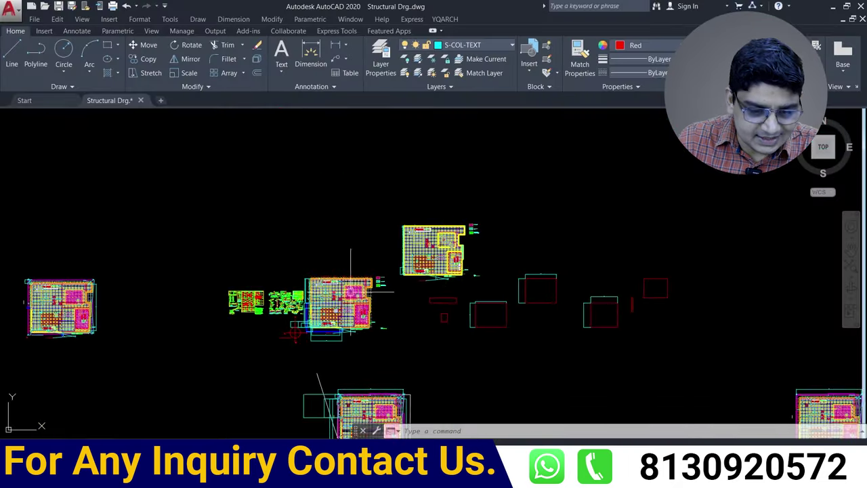
# Zoom and pan to the raft section to check its 1250 and 700 dimensions, then return to Excel.
pyautogui.scroll(5, 333, 238)
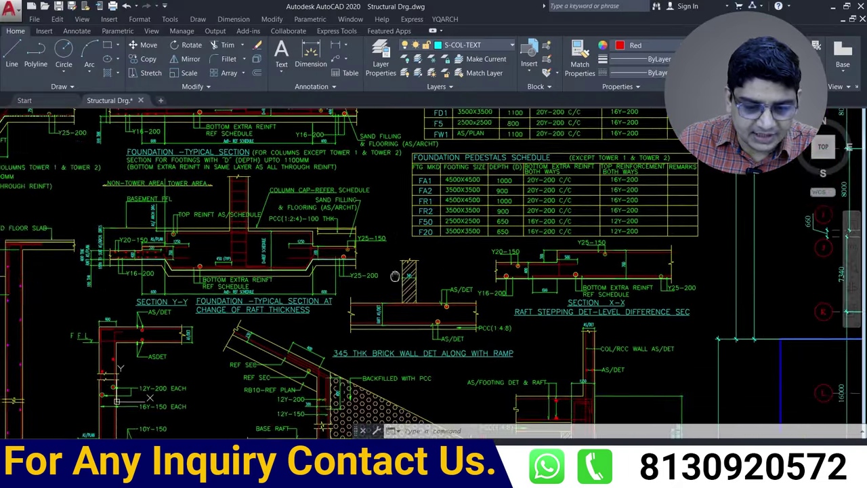
pyautogui.scroll(3, 333, 239)
pyautogui.scroll(2, 333, 239)
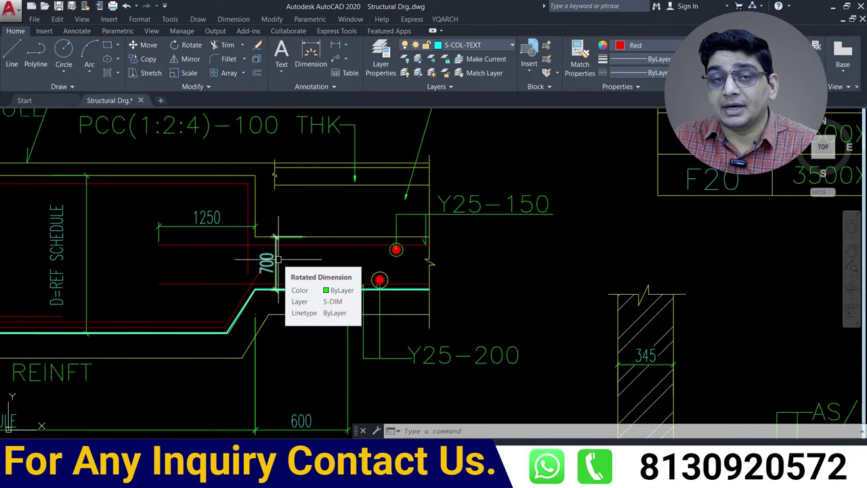
pyautogui.moveTo(277, 259); pyautogui.dragTo(528, 267, button='middle')
pyautogui.moveTo(203, 284); pyautogui.dragTo(292, 288, button='middle')
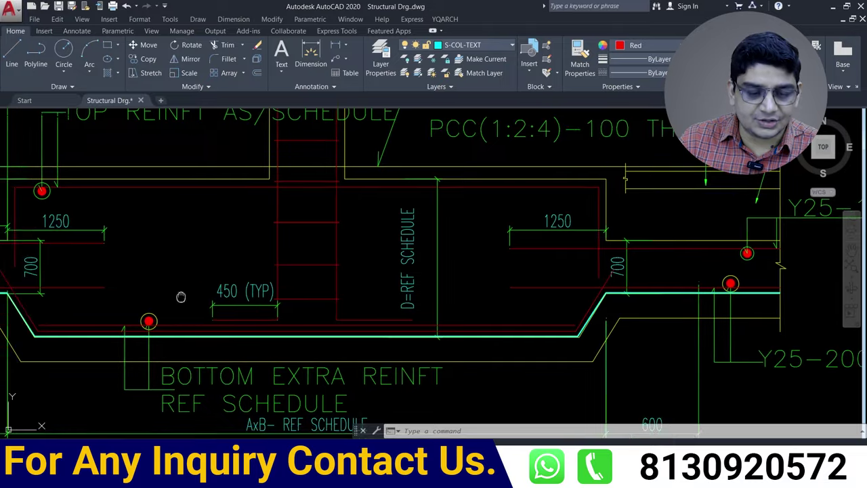
pyautogui.moveTo(169, 298); pyautogui.dragTo(447, 307, button='middle')
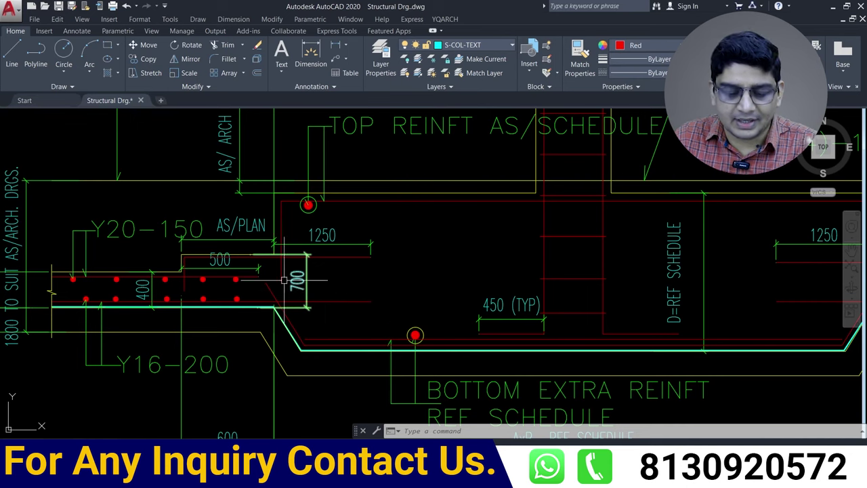
pyautogui.hotkey('alt', 'Tab')
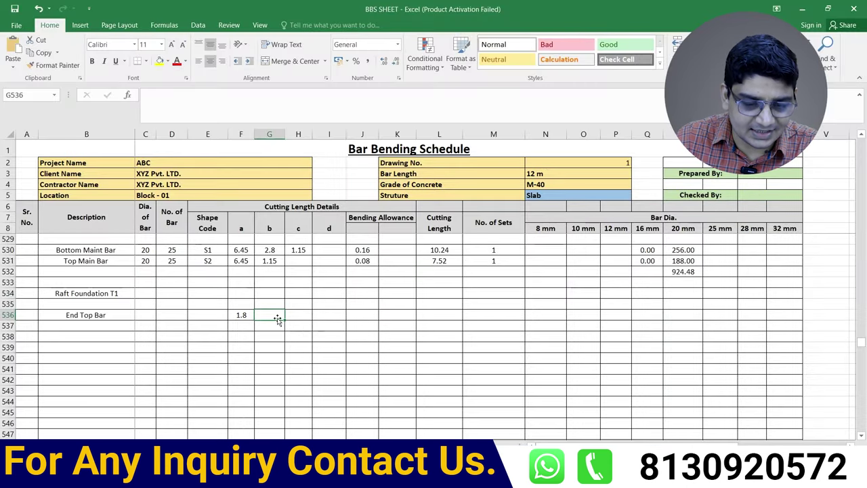
# Enter =ROUND(0.7-0.05-0.05,2) in G536 so the End Top Bar b length reads 0.6.
pyautogui.write('=')
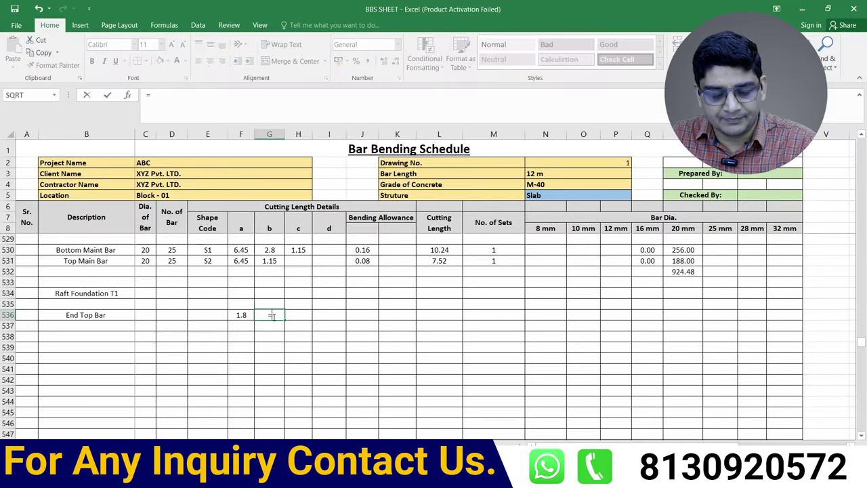
pyautogui.write('ro')
pyautogui.doubleClick(290, 335)
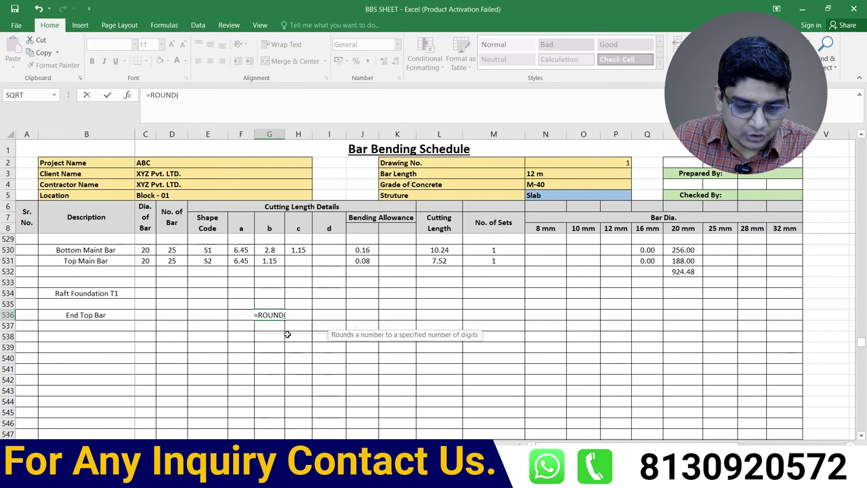
pyautogui.write('.7')
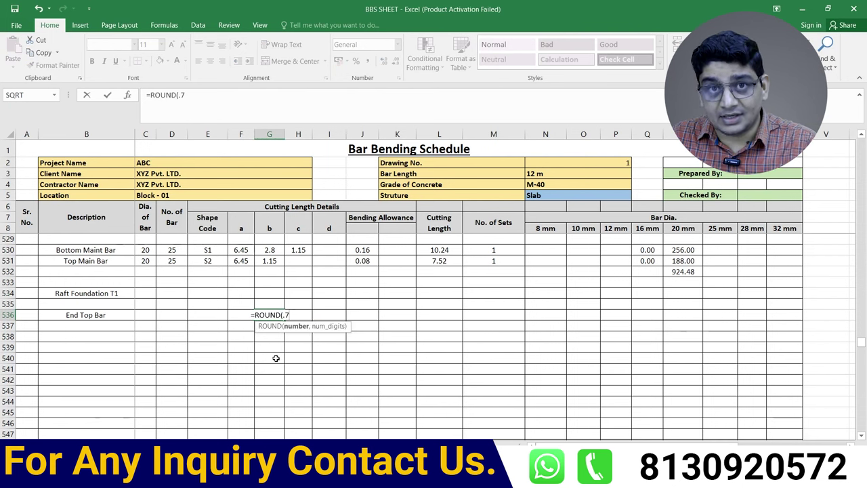
pyautogui.write('-')
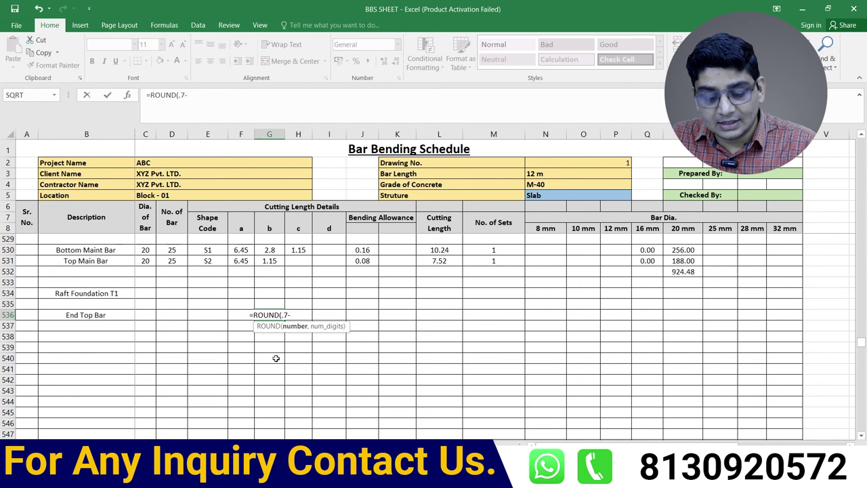
pyautogui.write('0.0')
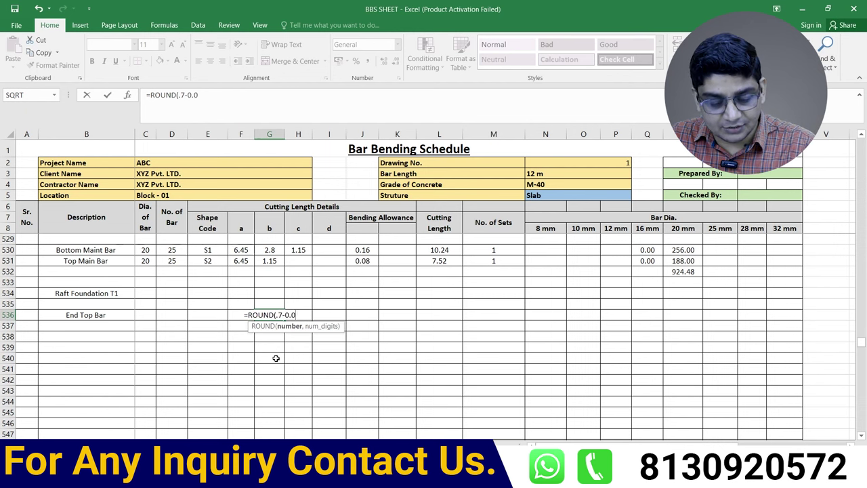
pyautogui.write('5-0.05')
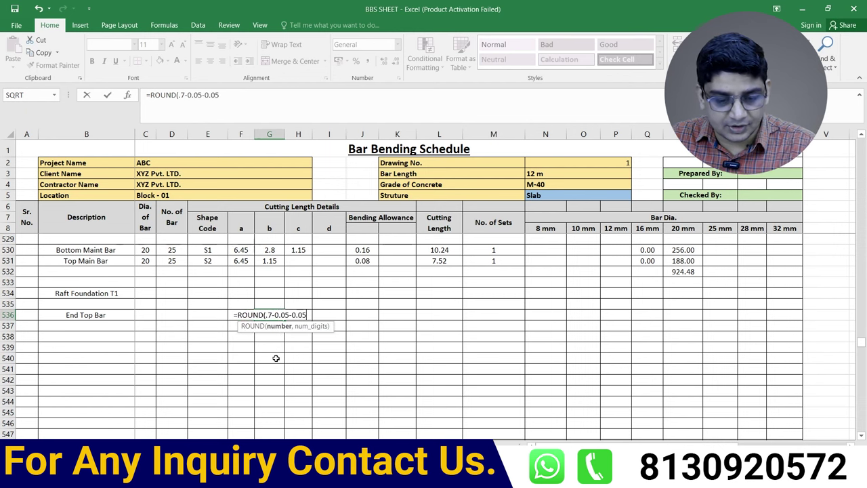
pyautogui.write(',2')
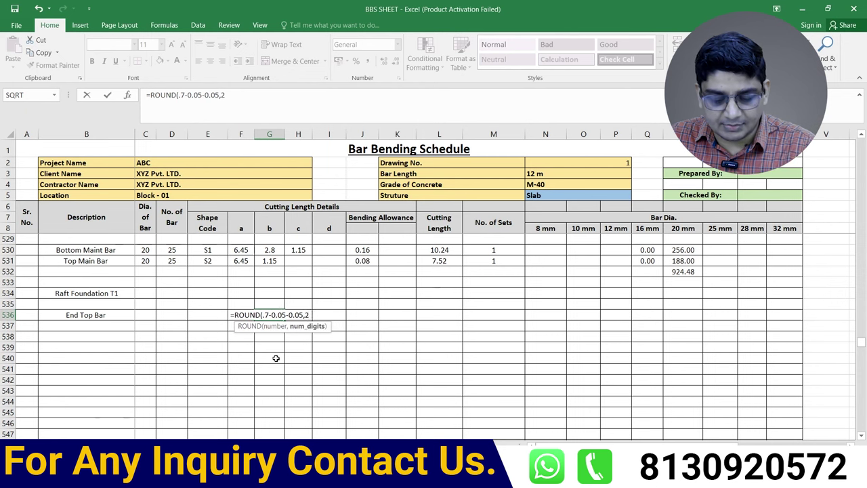
pyautogui.write(')')
pyautogui.press('Return')
pyautogui.click(269, 315)
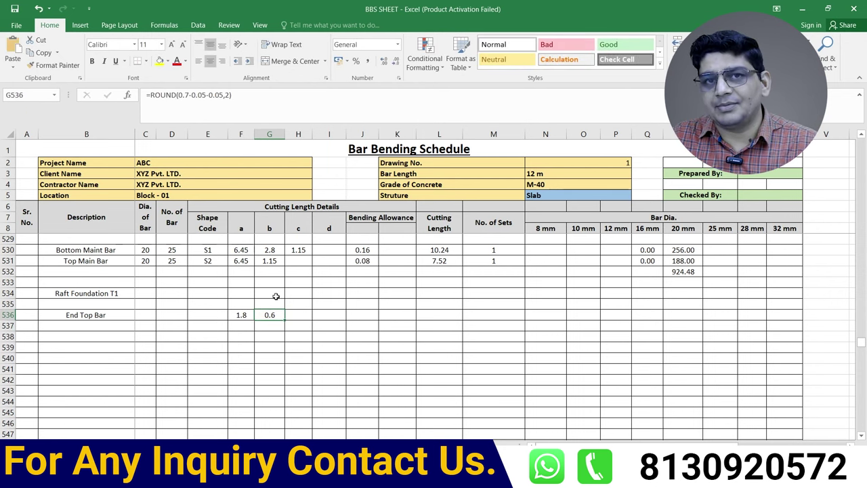
pyautogui.click(361, 315)
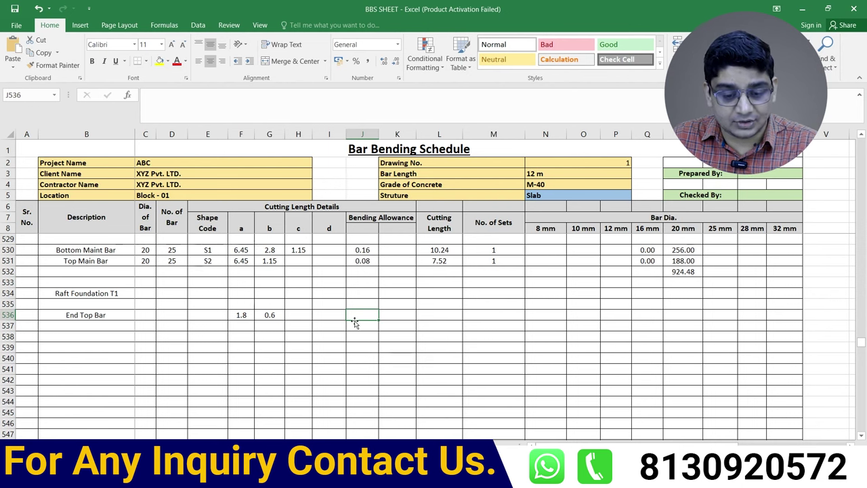
# Set the End Top Bar bending allowance in J536 to =ROUND(2*0.025,2), giving 0.05.
pyautogui.write('=ro')
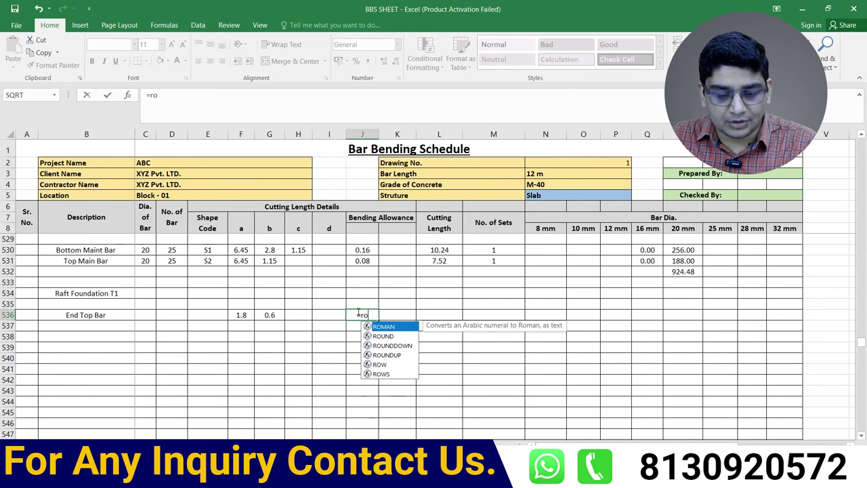
pyautogui.doubleClick(383, 336)
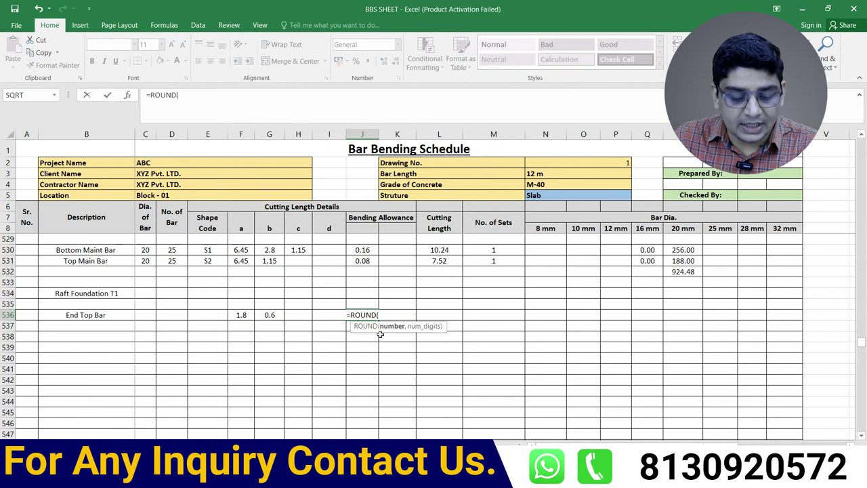
pyautogui.write('2*')
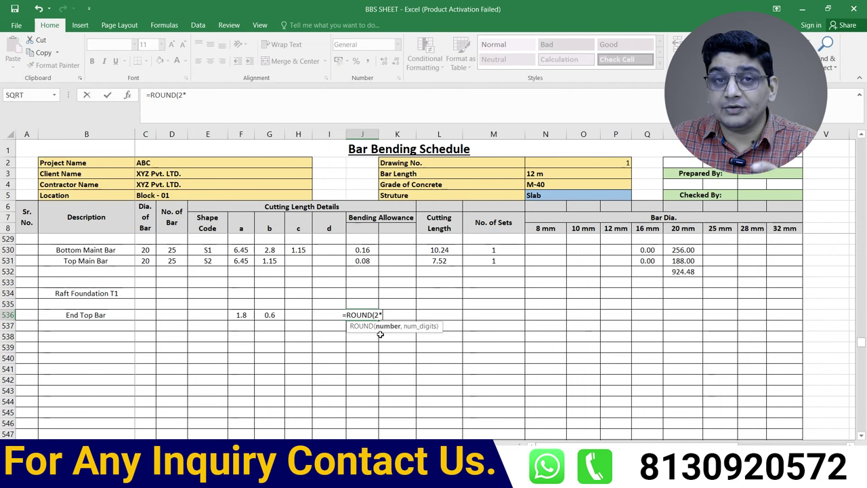
pyautogui.write('0.0')
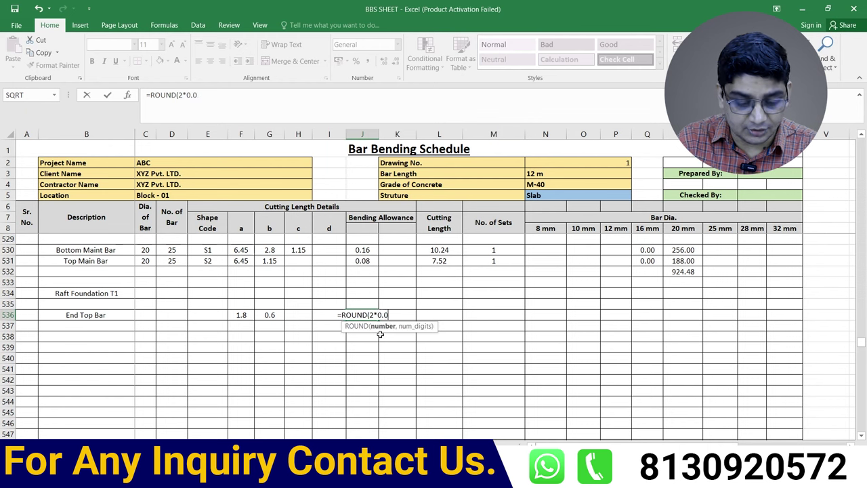
pyautogui.write('25,2')
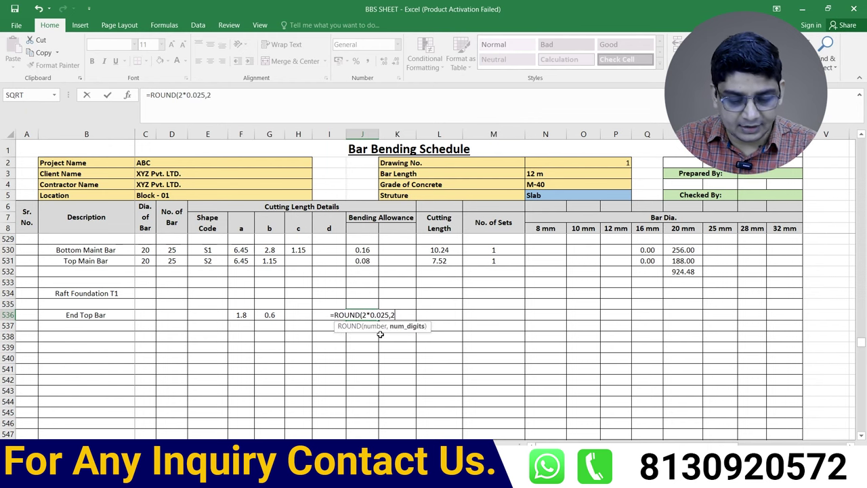
pyautogui.write(')')
pyautogui.press('Return')
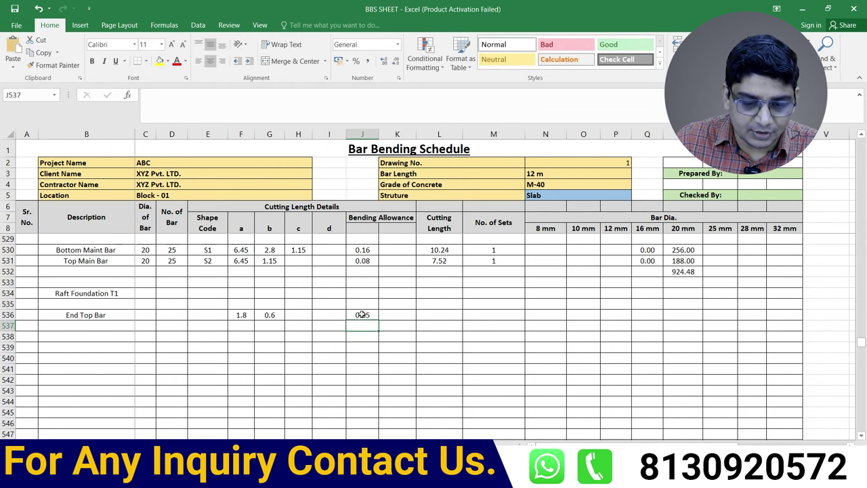
pyautogui.click(356, 313)
pyautogui.click(359, 250)
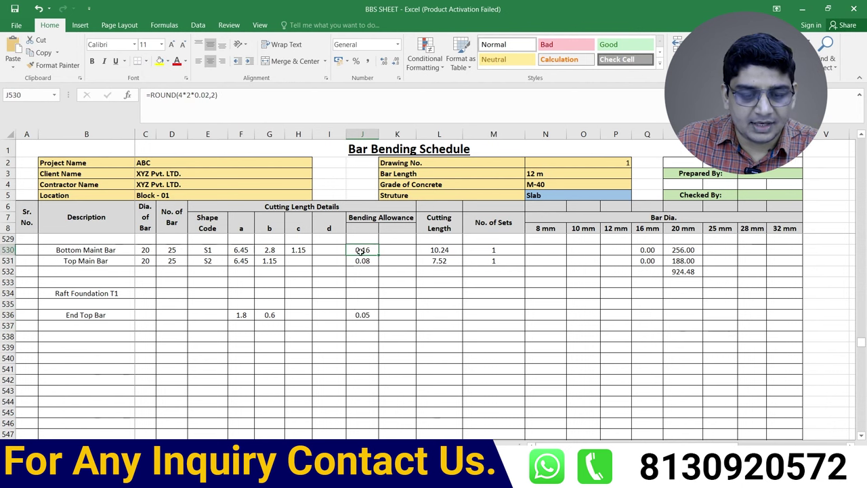
pyautogui.click(364, 315)
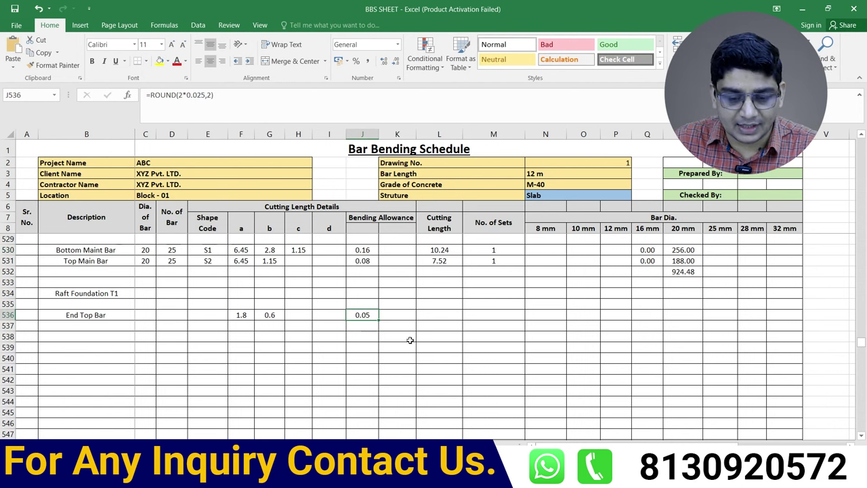
# Enter cutting length =F536+G536-J536 in L536, giving 2.35.
pyautogui.click(436, 315)
pyautogui.write('=')
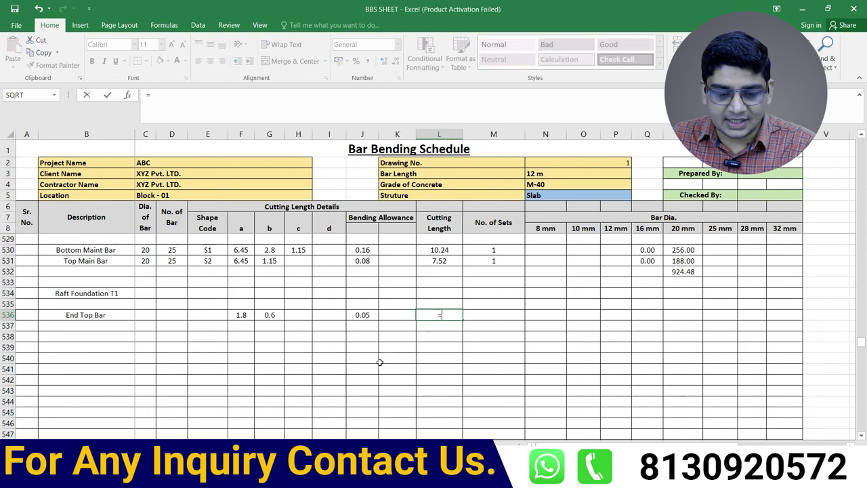
pyautogui.click(244, 315)
pyautogui.write('+')
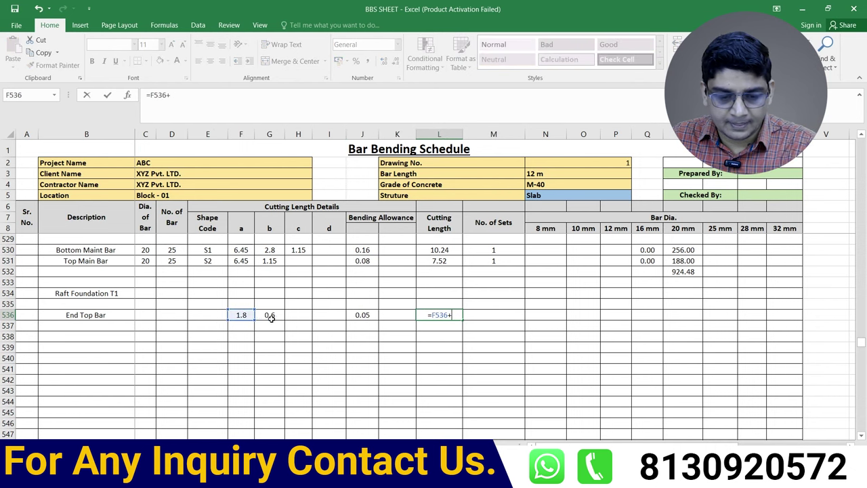
pyautogui.click(270, 315)
pyautogui.write('-')
pyautogui.click(361, 317)
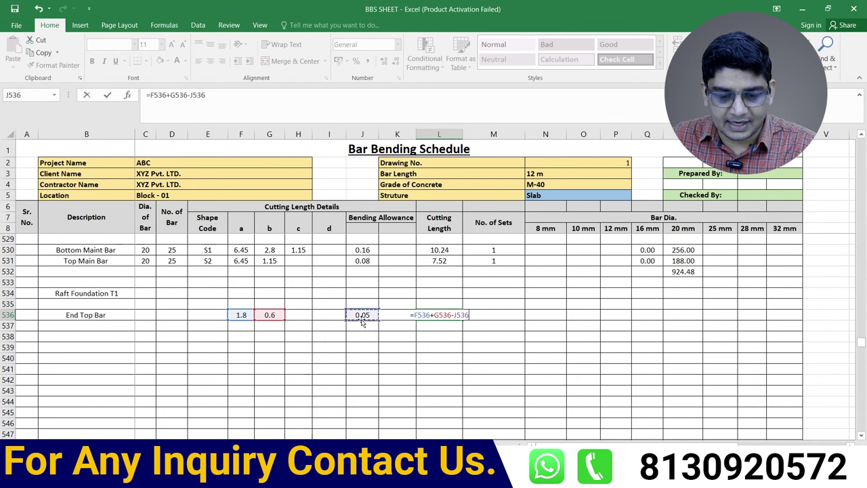
pyautogui.press('Return')
pyautogui.click(439, 316)
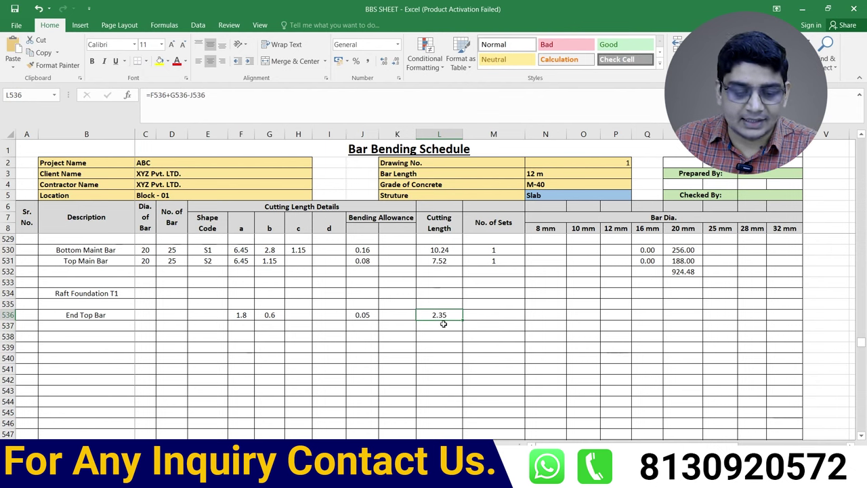
# Set the End Top Bar bar diameter in C536 to 25.
pyautogui.click(148, 319)
pyautogui.write('25')
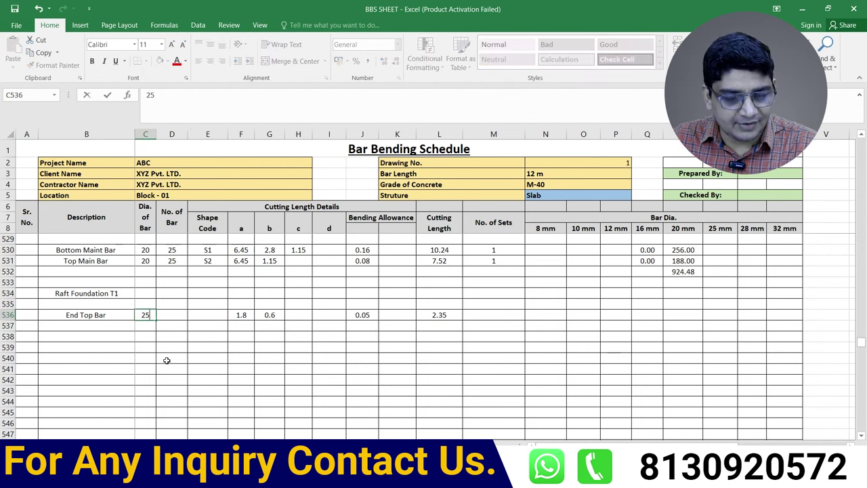
pyautogui.press('Return')
pyautogui.click(175, 314)
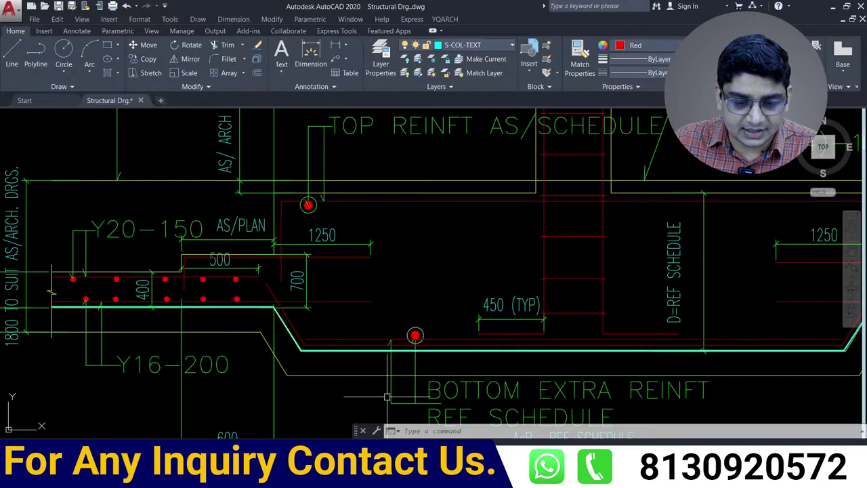
# Zoom into footing FT12 to read its 4000 size, then return to Excel.
pyautogui.scroll(-3, 433, 271)
pyautogui.scroll(-3, 433, 271)
pyautogui.moveTo(541, 271); pyautogui.dragTo(430, 301, button='middle')
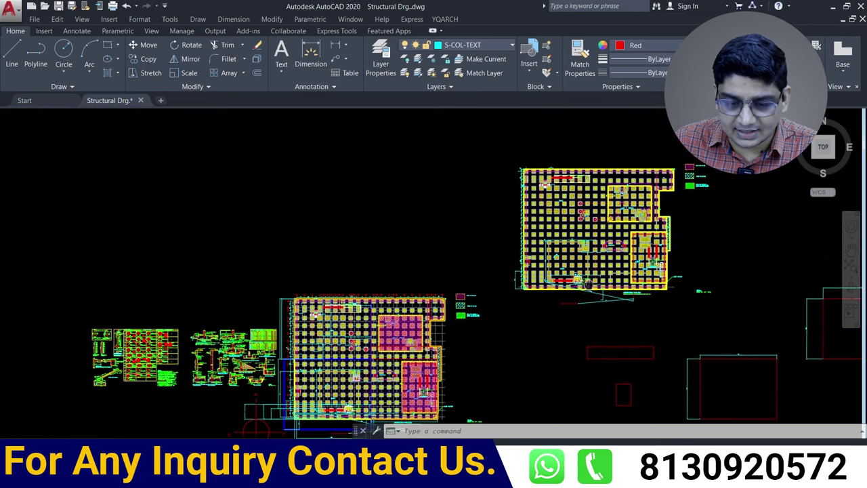
pyautogui.scroll(2, 588, 282)
pyautogui.scroll(3, 556, 271)
pyautogui.scroll(3, 514, 258)
pyautogui.scroll(3, 479, 239)
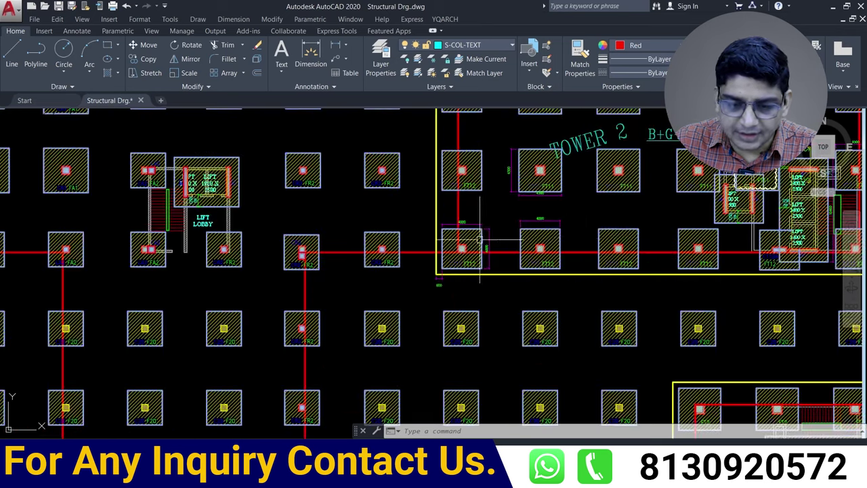
pyautogui.scroll(3, 479, 239)
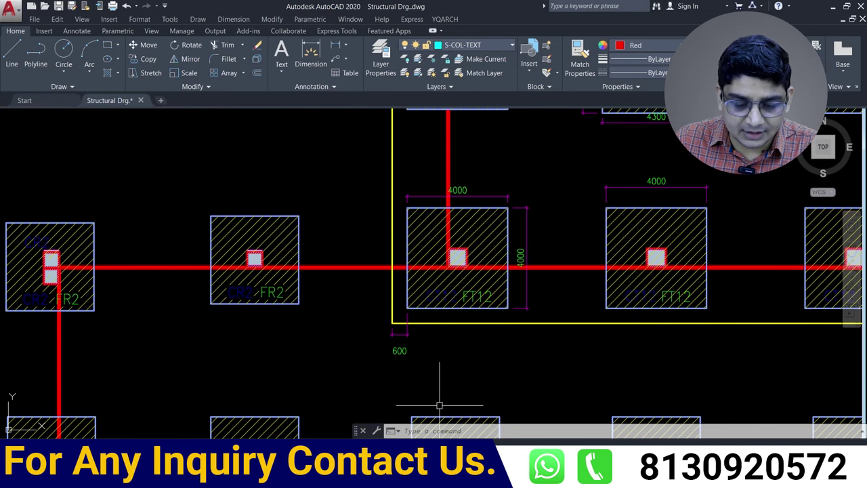
pyautogui.hotkey('alt', 'Tab')
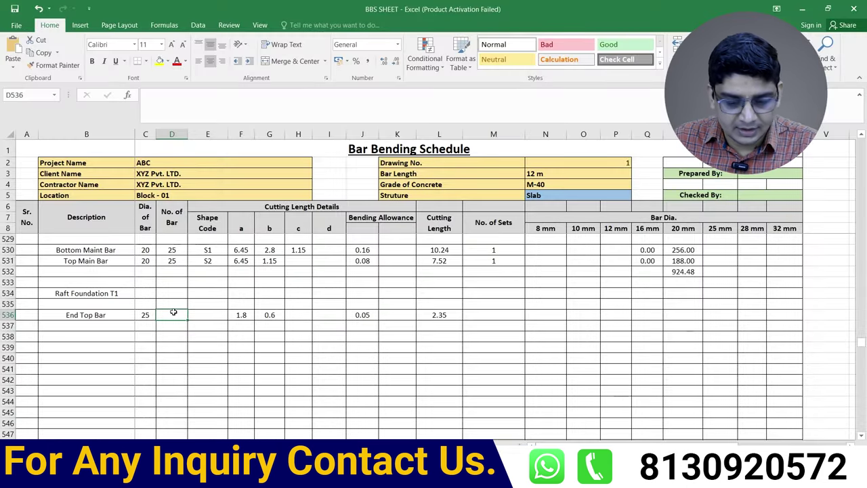
# Enter =ROUND(4000/150+1,0) in D536, giving 28 End Top Bars at 150 spacing.
pyautogui.write('=ro')
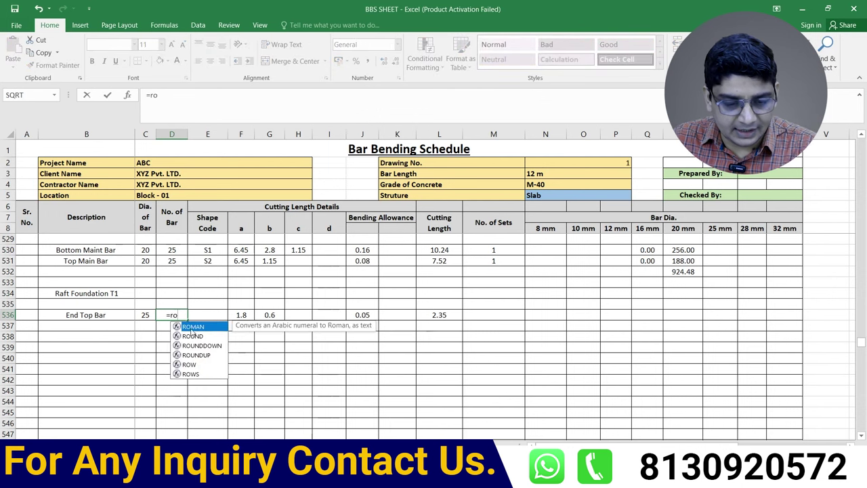
pyautogui.doubleClick(193, 337)
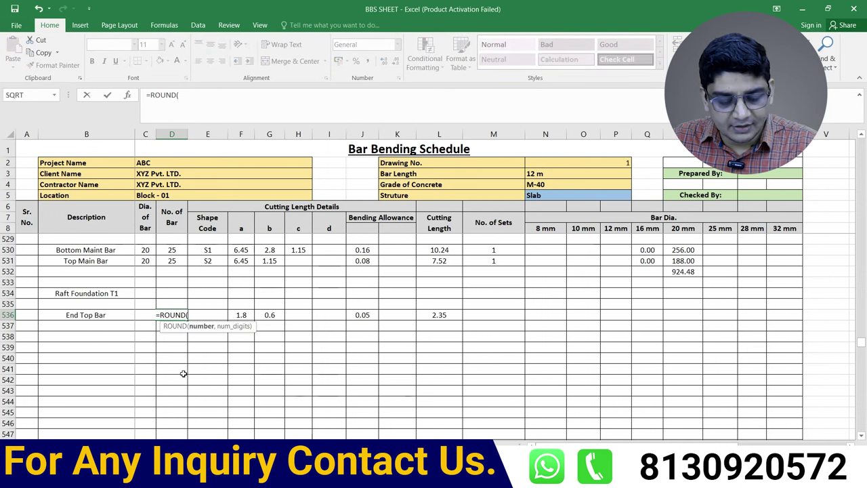
pyautogui.write('4000/')
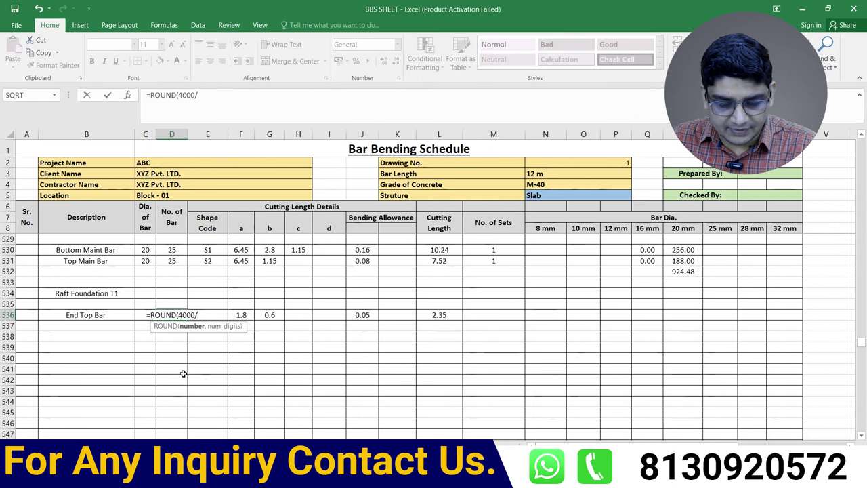
pyautogui.write('150')
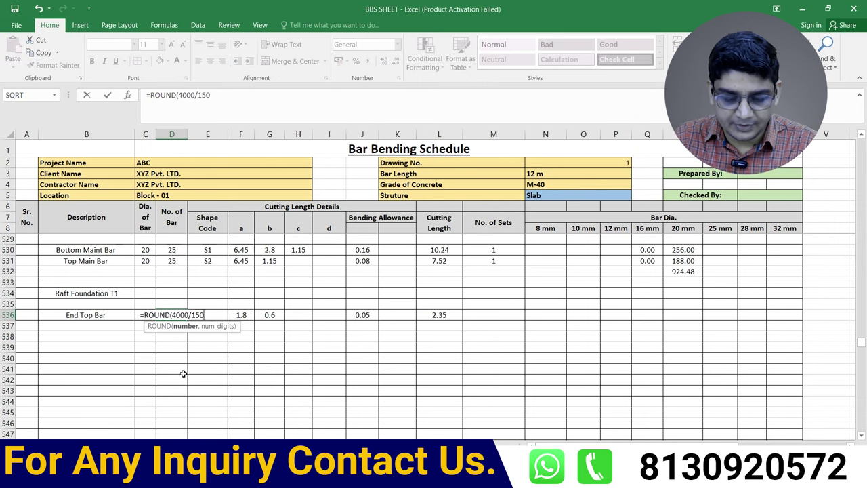
pyautogui.write('+1,')
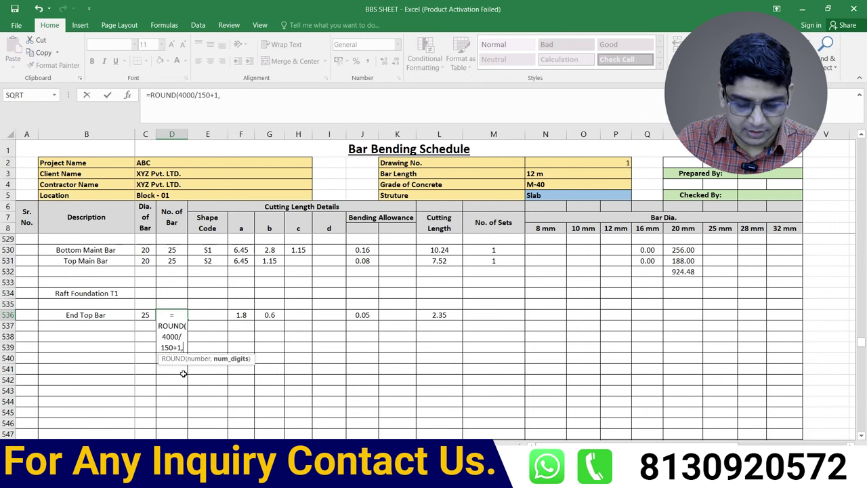
pyautogui.write('0)')
pyautogui.press('Return')
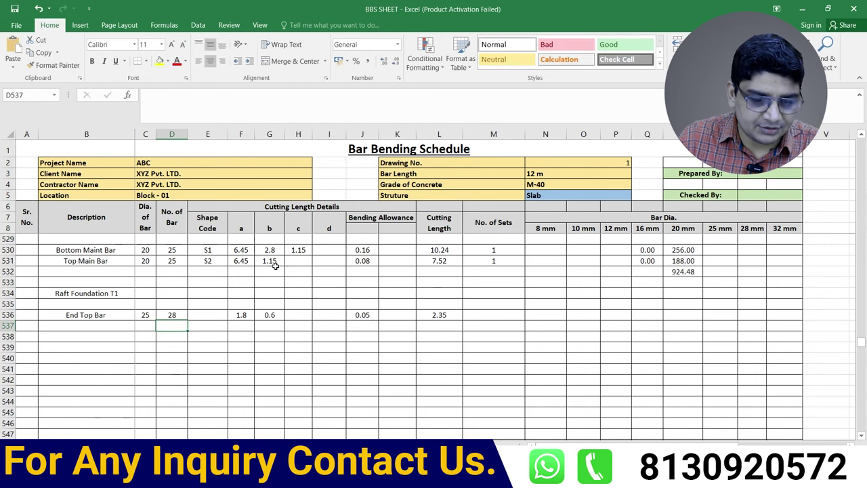
pyautogui.click(164, 314)
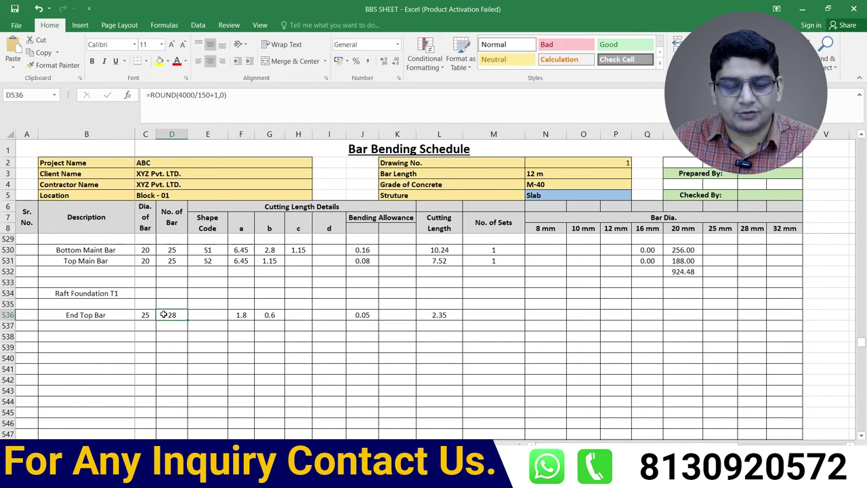
pyautogui.click(494, 312)
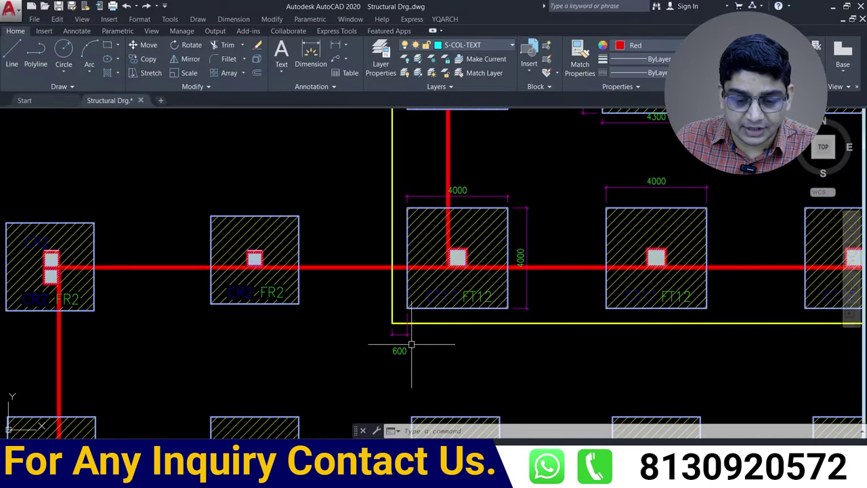
pyautogui.scroll(-3, 403, 342)
pyautogui.scroll(-2, 420, 318)
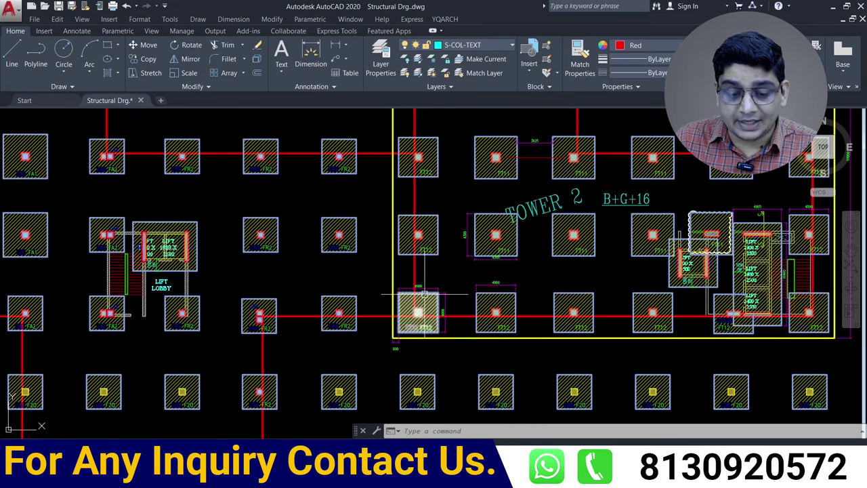
pyautogui.moveTo(417, 310); pyautogui.dragTo(384, 186, button='middle')
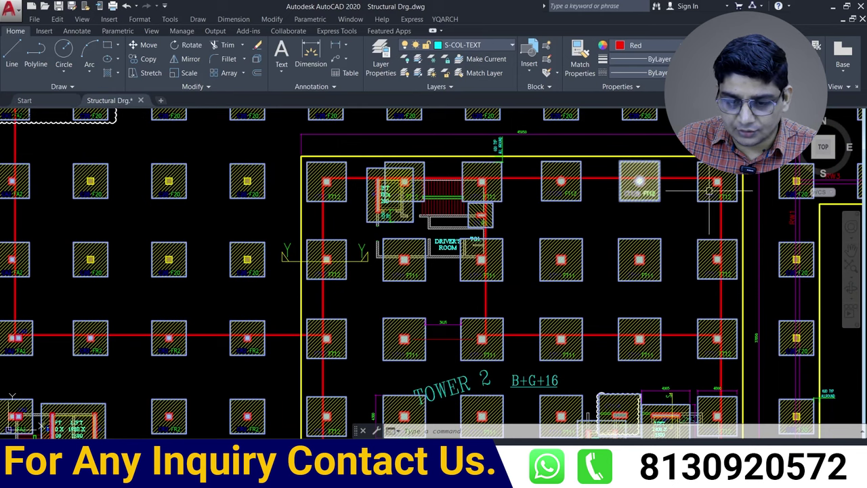
pyautogui.moveTo(623, 178); pyautogui.dragTo(600, 241, button='middle')
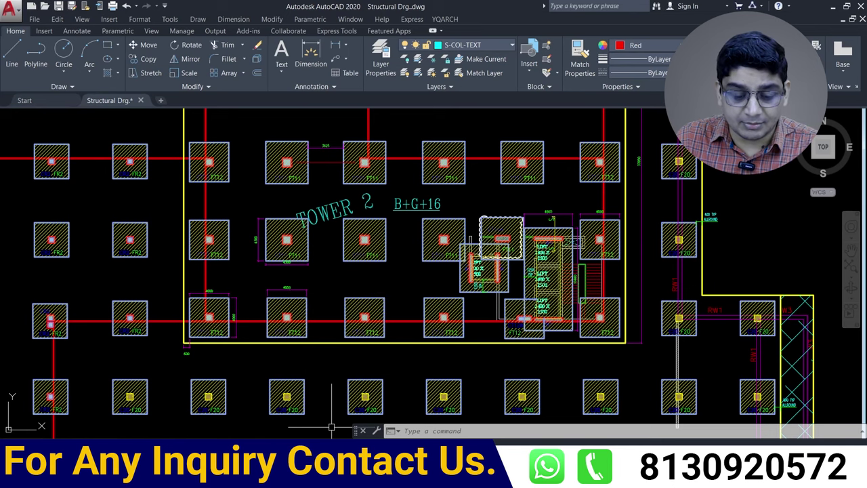
# Enter 18 sets for the End Top Bar row in M536.
pyautogui.hotkey('alt', 'Tab')
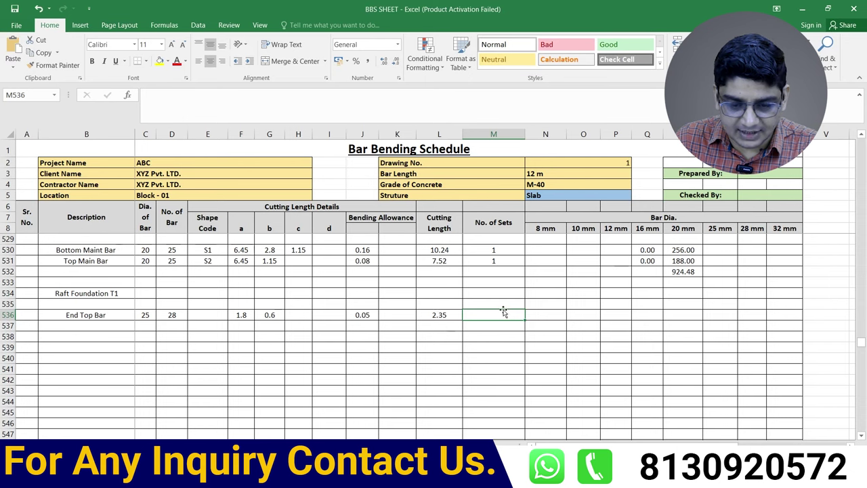
pyautogui.write('18')
pyautogui.click(505, 359)
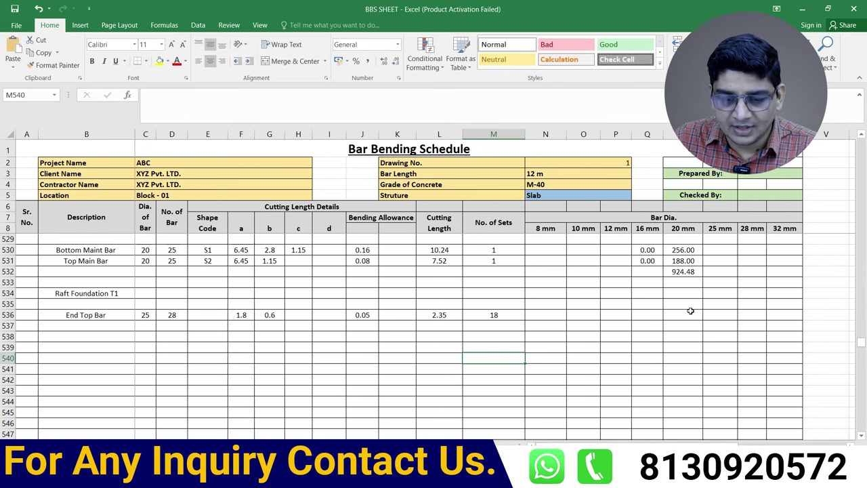
pyautogui.scroll(2, 677, 308)
pyautogui.scroll(3, 576, 298)
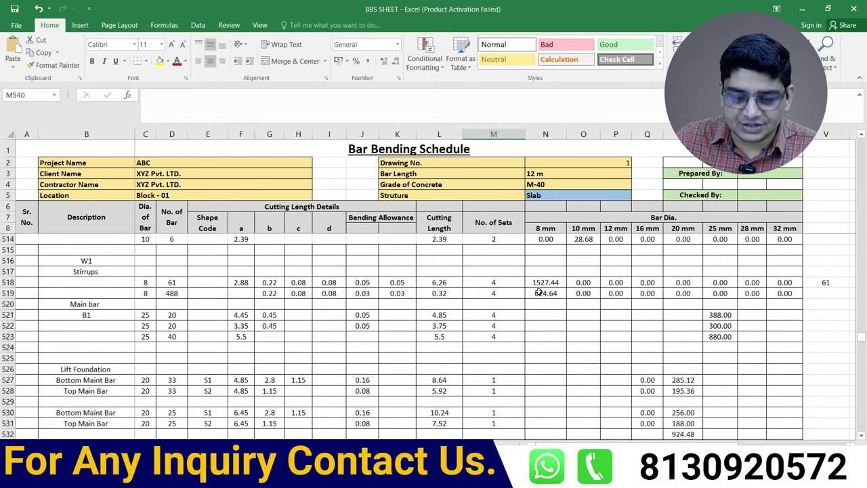
pyautogui.scroll(-3, 538, 291)
pyautogui.scroll(-1, 539, 291)
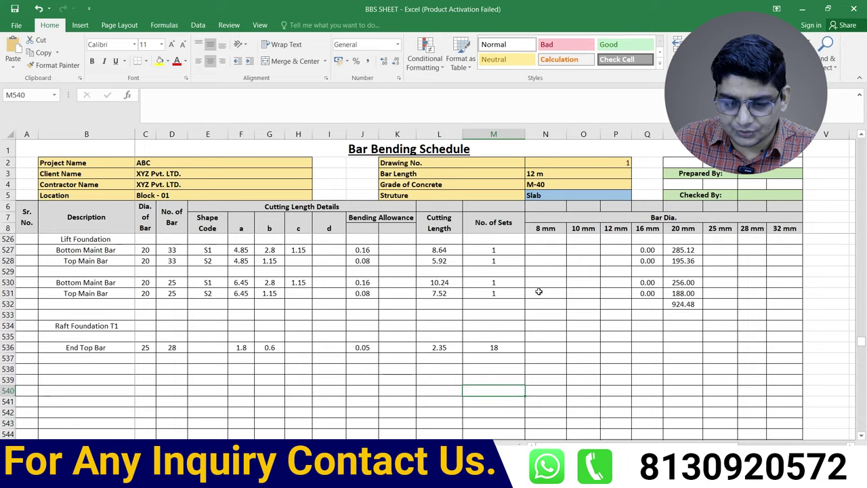
# Enter =IF(C536=25,D536*L536*M536,0) in S536, giving a 25 mm weight of 1184.40.
pyautogui.click(720, 347)
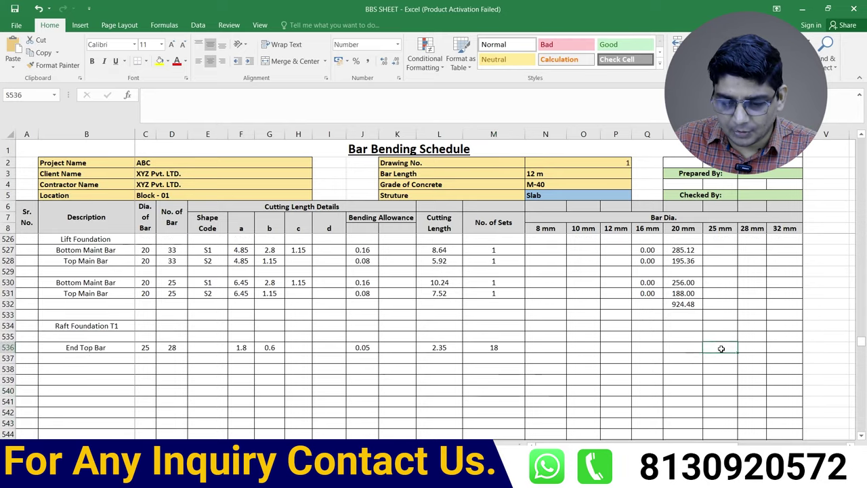
pyautogui.write('=i')
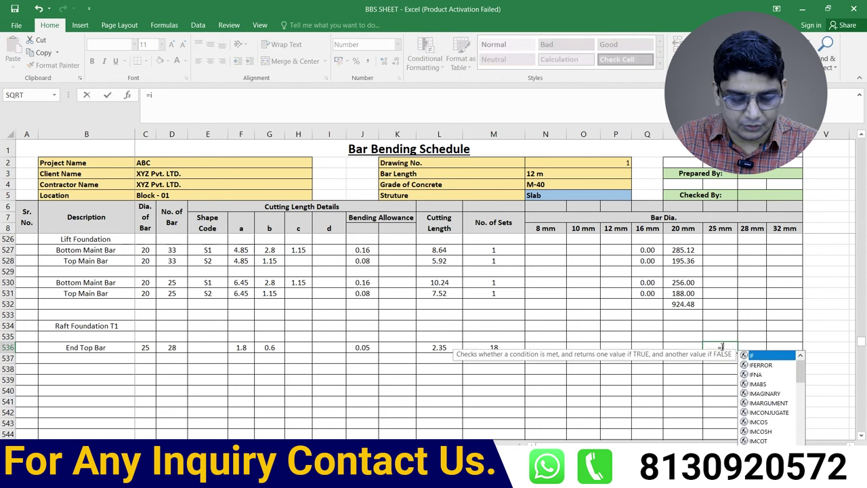
pyautogui.write('f')
pyautogui.doubleClick(737, 359)
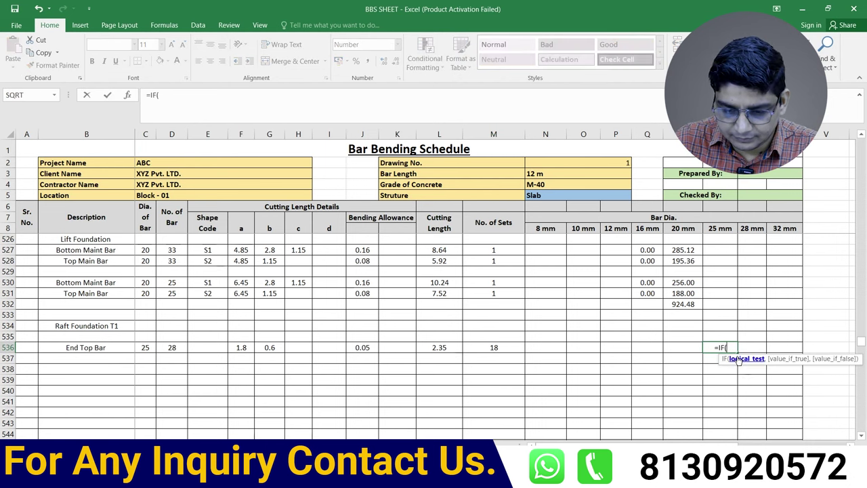
pyautogui.click(145, 348)
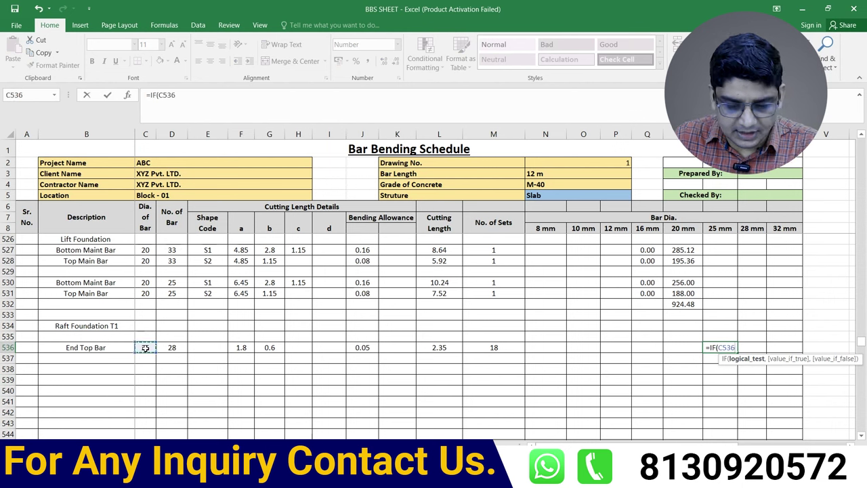
pyautogui.write('=25,')
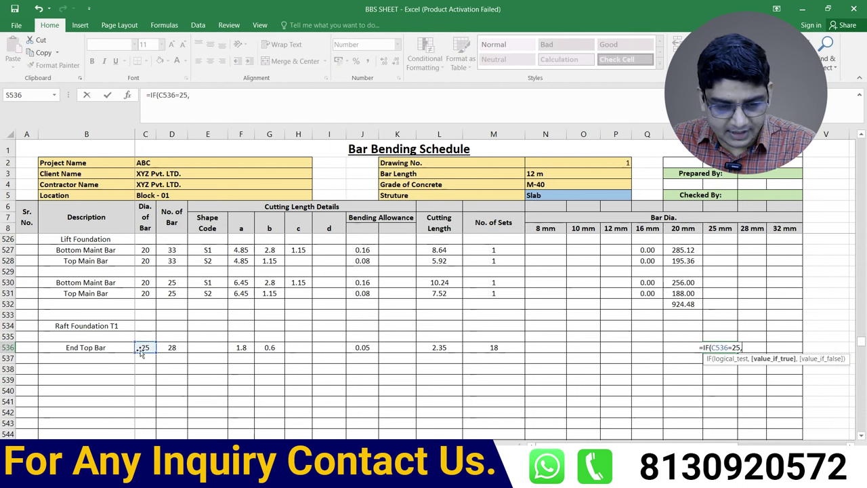
pyautogui.click(172, 347)
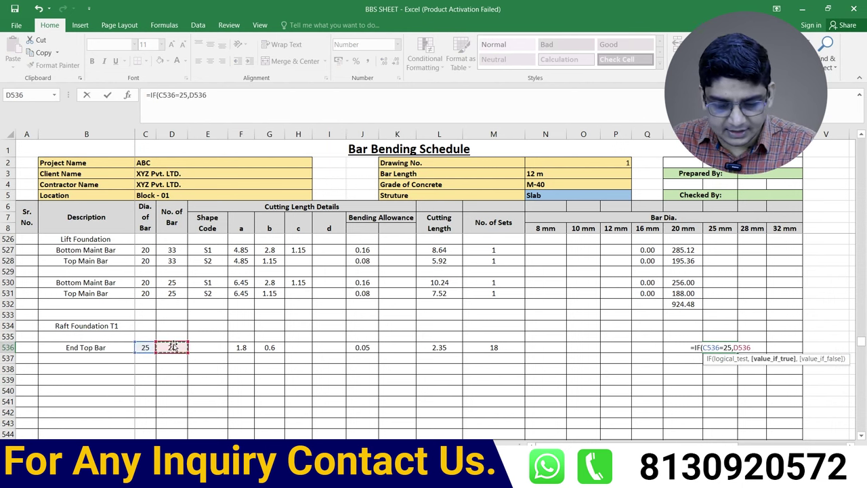
pyautogui.write('*')
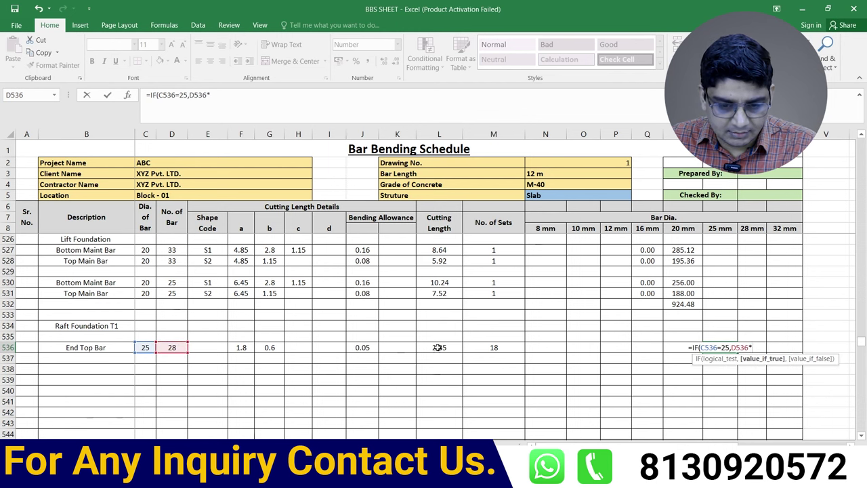
pyautogui.click(438, 347)
pyautogui.write('*')
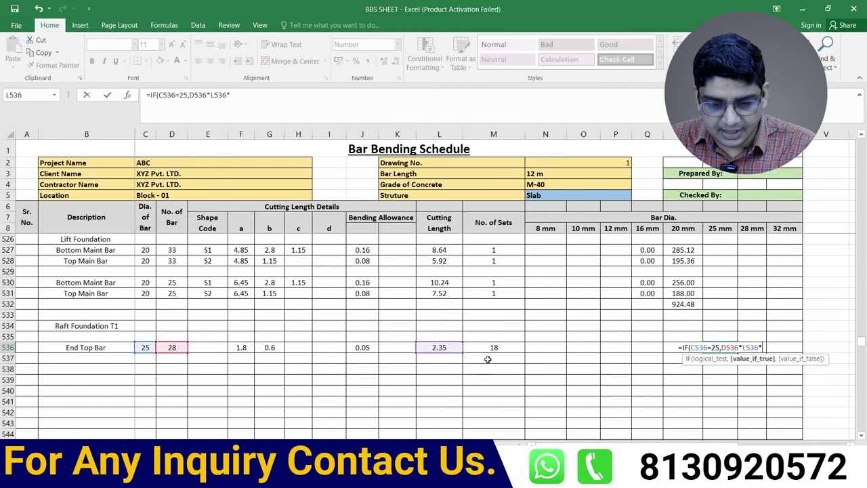
pyautogui.click(492, 347)
pyautogui.write(',0')
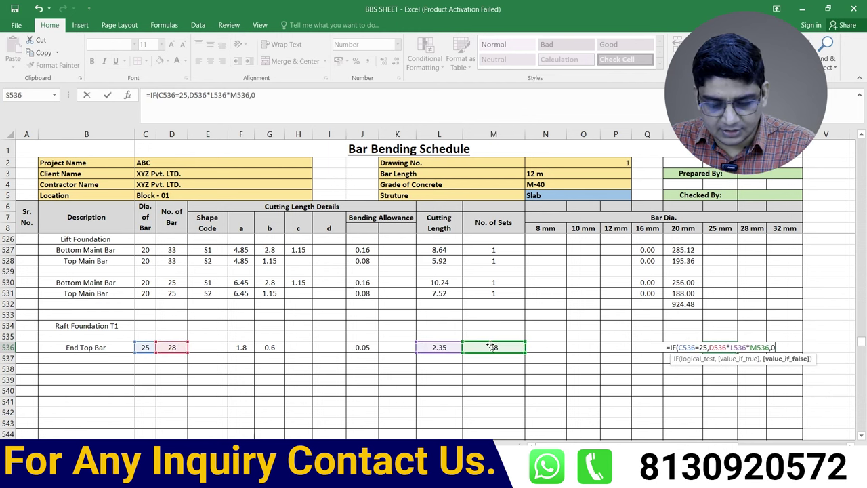
pyautogui.write(')')
pyautogui.press('Return')
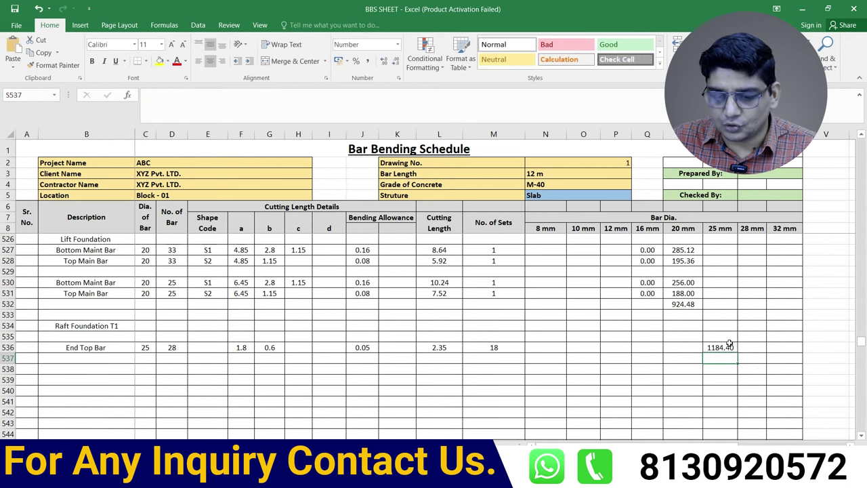
pyautogui.click(724, 346)
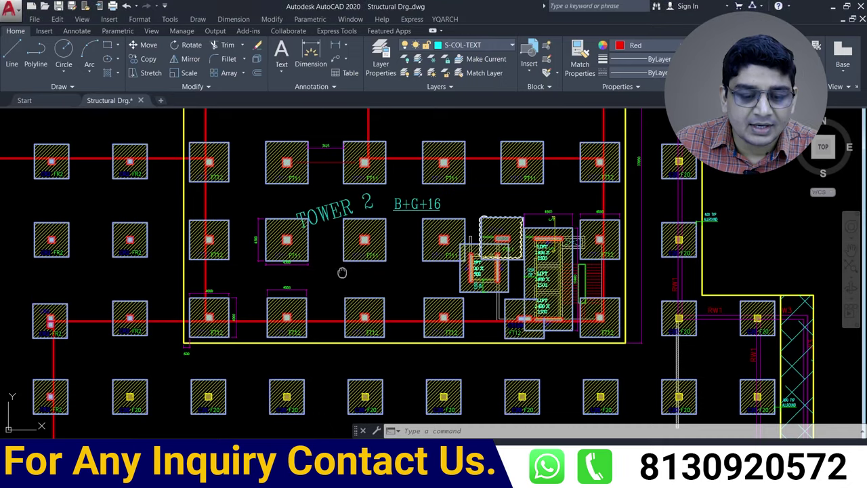
pyautogui.scroll(-2, 316, 329)
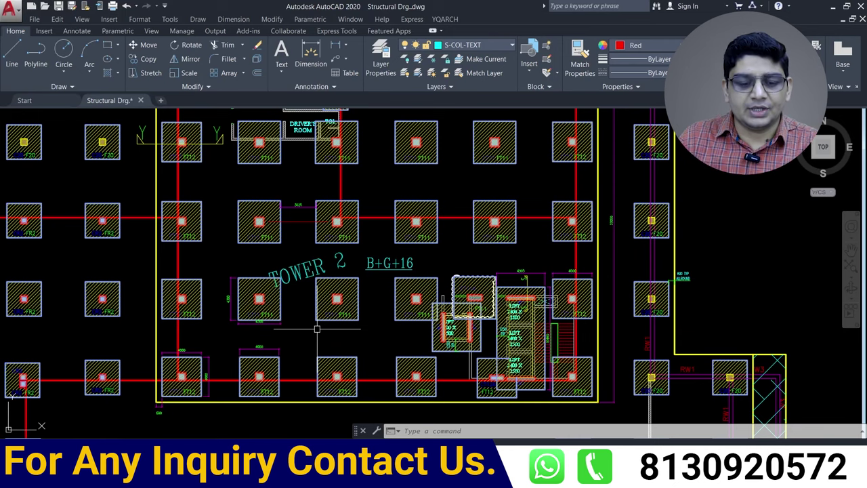
# Zoom to the two FT11 footings and check the line spanning the 3625 gap.
pyautogui.scroll(2, 262, 244)
pyautogui.moveTo(346, 259); pyautogui.dragTo(410, 213, button='middle')
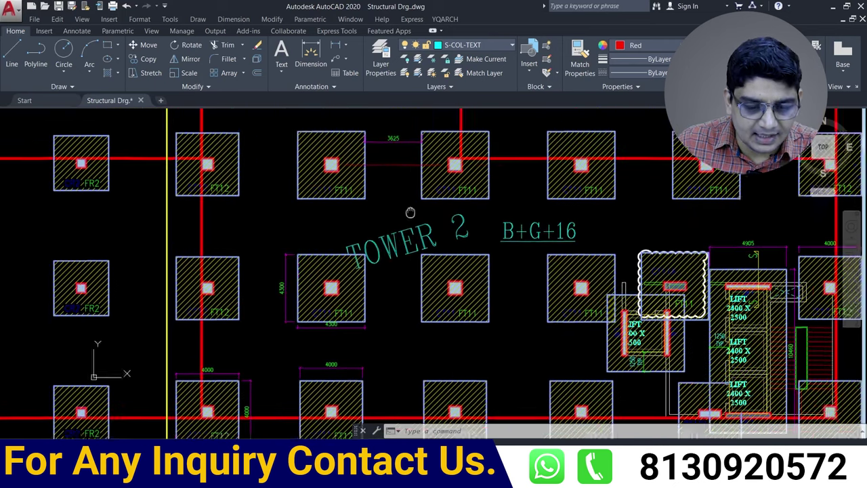
pyautogui.scroll(-4, 426, 316)
pyautogui.scroll(-2, 417, 339)
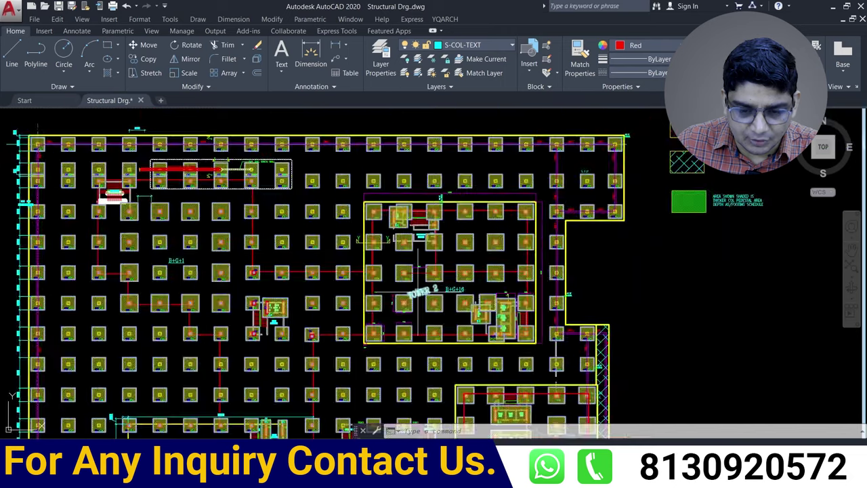
pyautogui.scroll(3, 418, 237)
pyautogui.scroll(3, 413, 217)
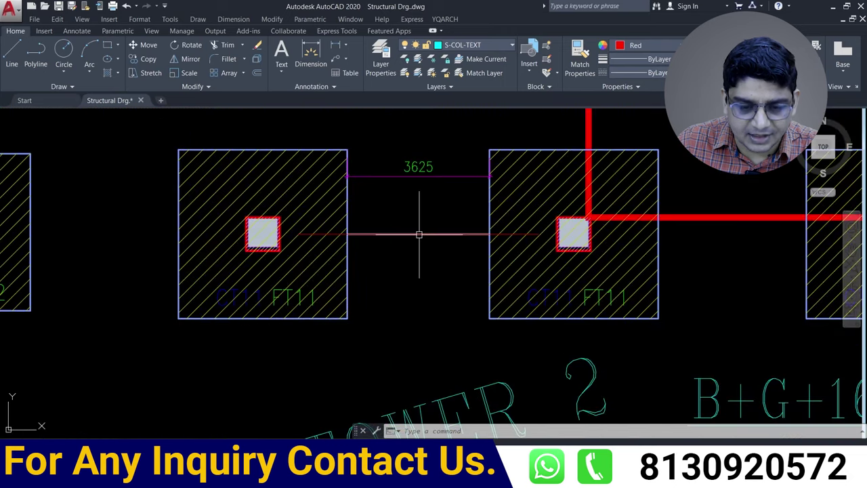
pyautogui.click(419, 234)
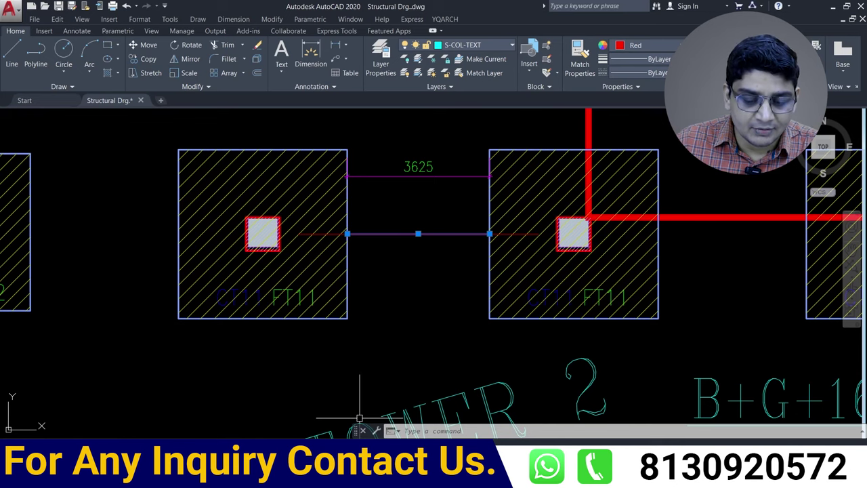
pyautogui.hotkey('alt', 'Tab')
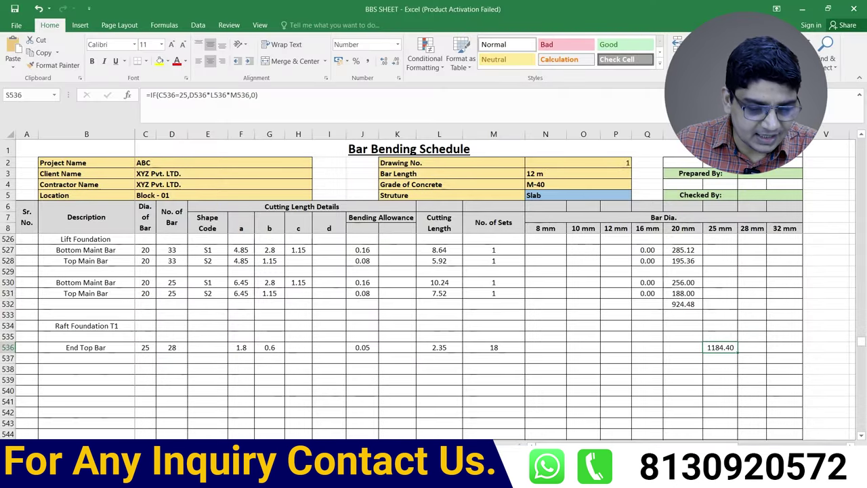
# On the shape-diagram sheet, make row 7 taller for a new shape.
pyautogui.hotkey('ctrl', 'pagedown')
pyautogui.scroll(-2, 263, 319)
pyautogui.scroll(1, 190, 271)
pyautogui.scroll(1, 110, 291)
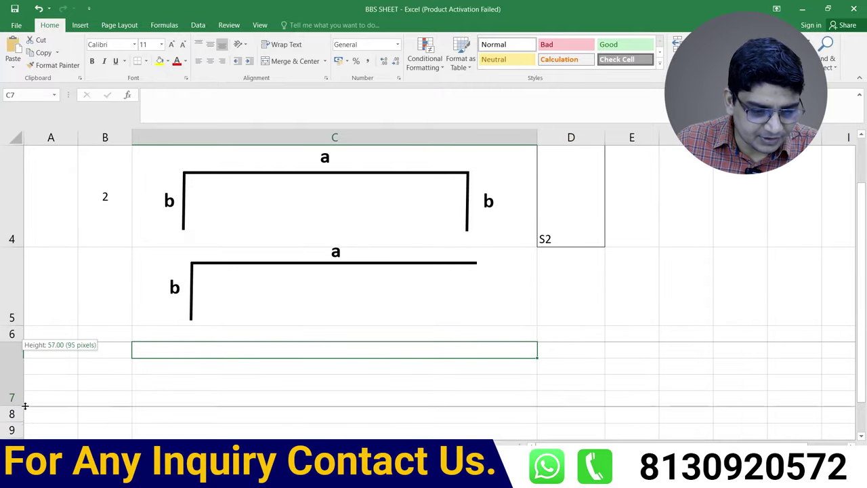
pyautogui.moveTo(22, 357); pyautogui.dragTo(22, 411)
# Copy the horizontal line and 'a' label into row 7 as a straight bar sketch.
pyautogui.click(348, 265)
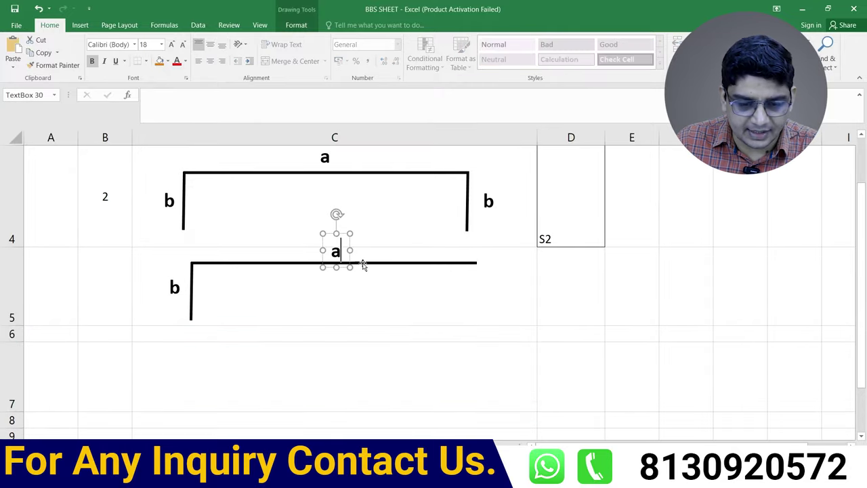
pyautogui.click(367, 265)
pyautogui.moveTo(370, 270); pyautogui.dragTo(335, 391)
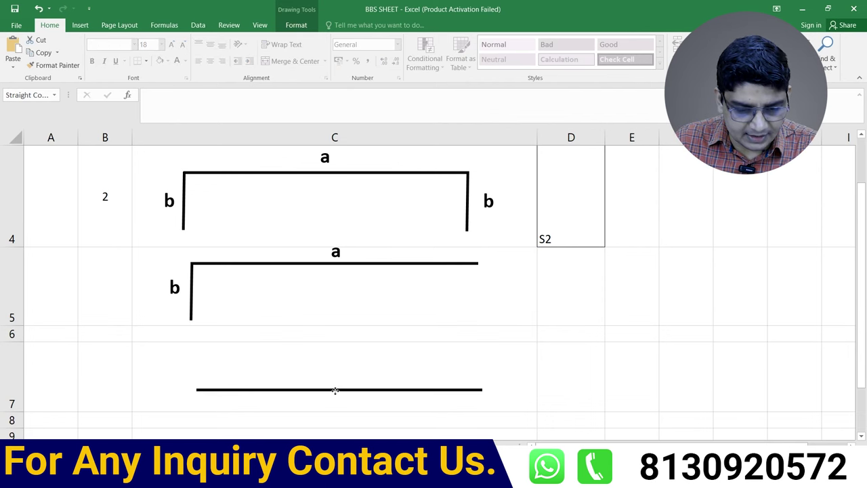
pyautogui.click(336, 249)
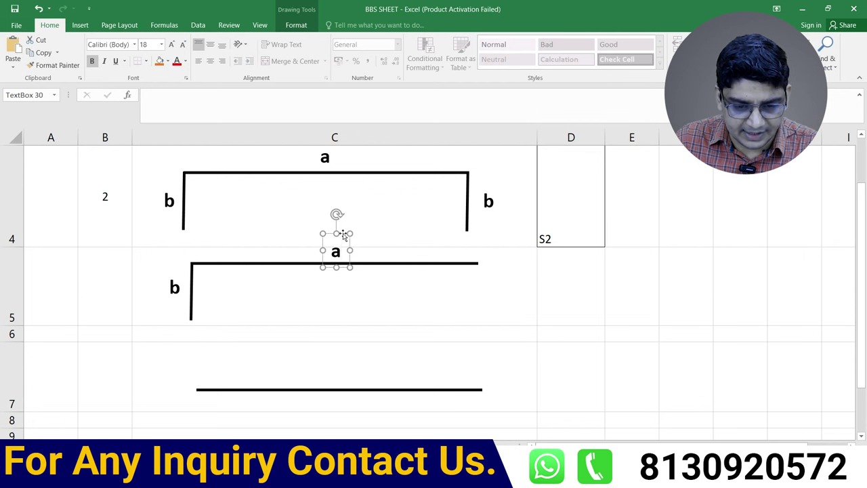
pyautogui.hotkey('ctrl', 'd')
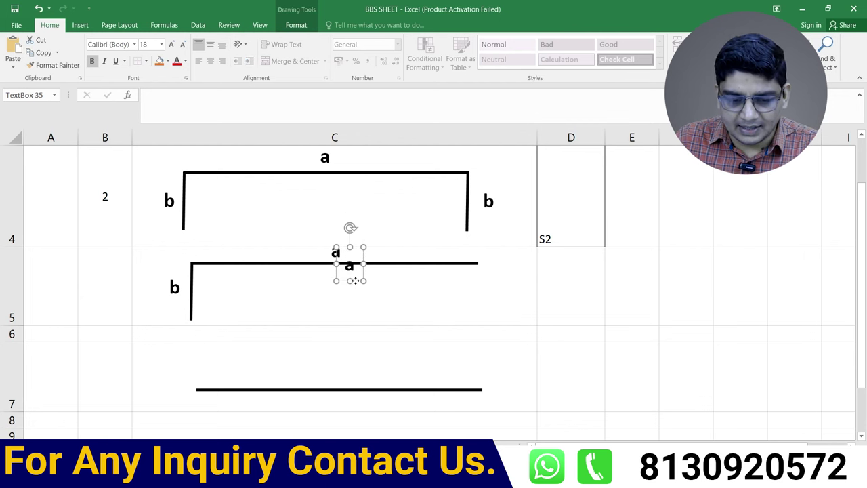
pyautogui.moveTo(355, 280); pyautogui.dragTo(338, 386)
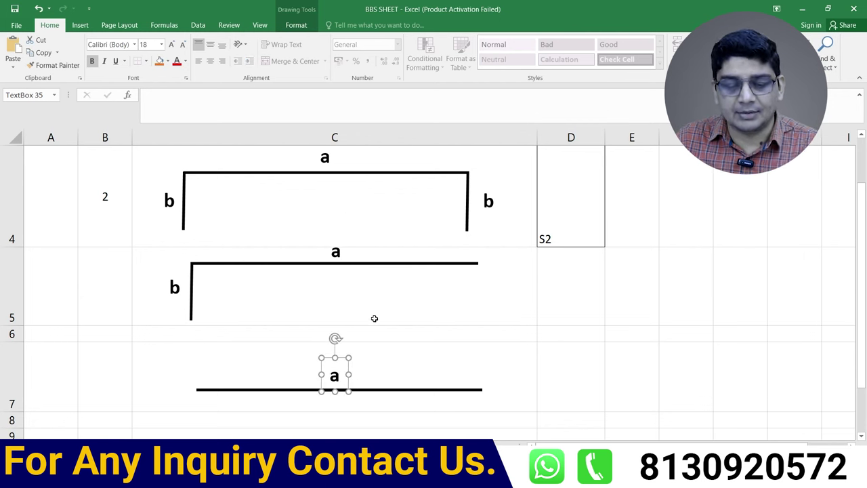
pyautogui.scroll(-1, 391, 310)
pyautogui.click(314, 241)
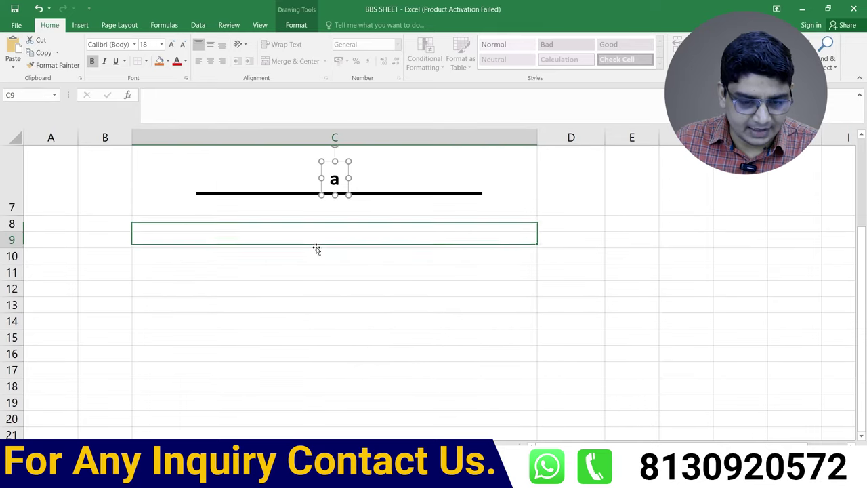
pyautogui.hotkey('ctrl', 'pageup')
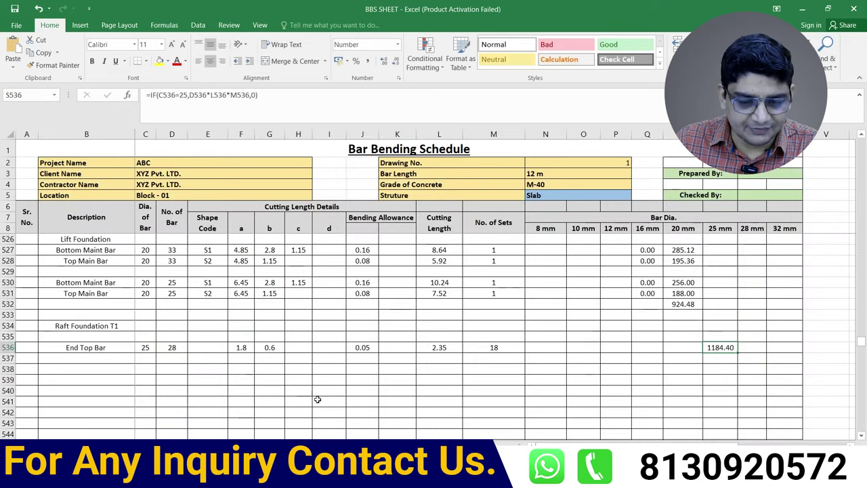
# Enter 'Top Bar Mid Portion' in B537 with diameter =C536, showing 25.
pyautogui.click(93, 359)
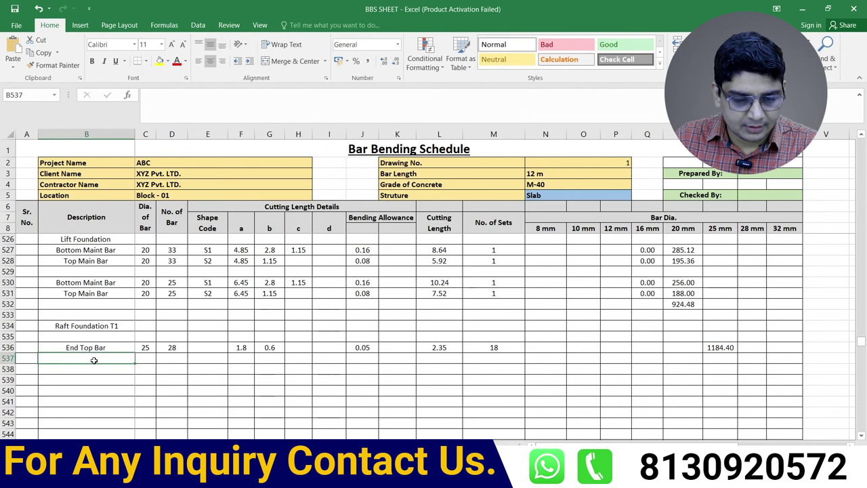
pyautogui.write('Top')
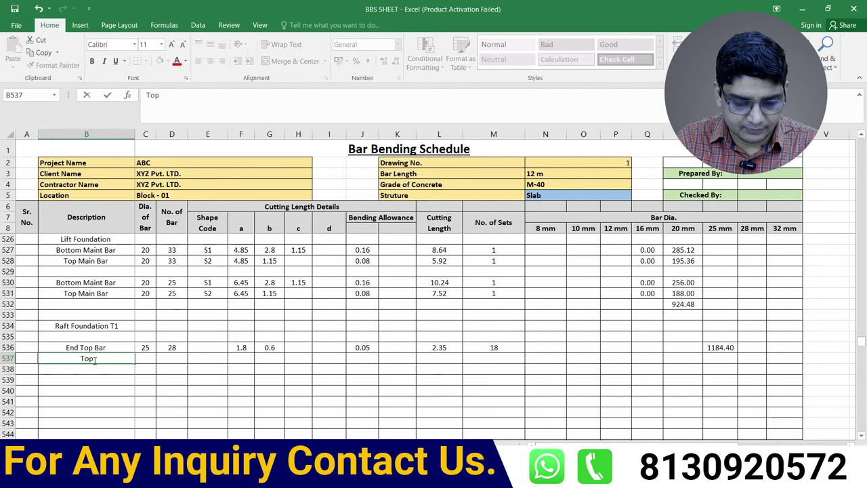
pyautogui.write(' Bar Mid')
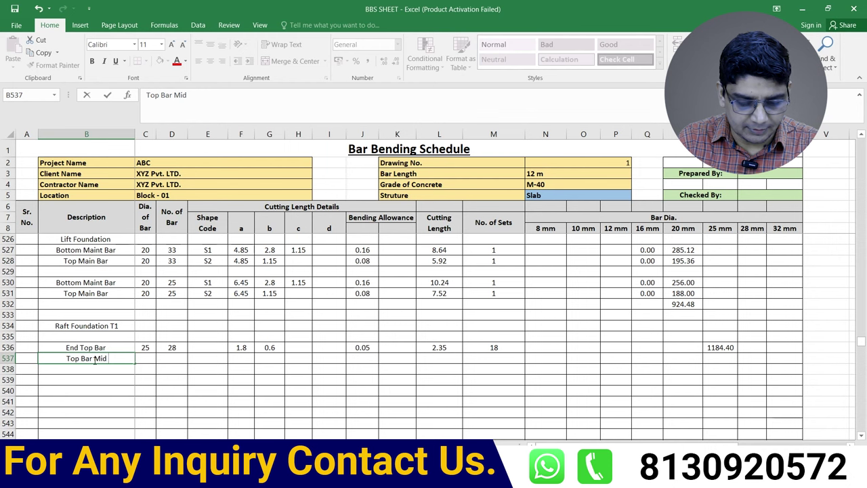
pyautogui.write(' Portion')
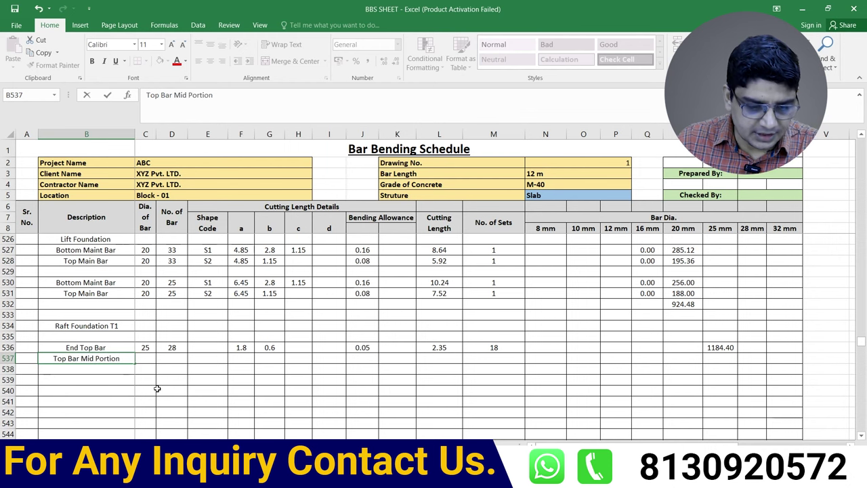
pyautogui.press('Tab')
pyautogui.write('=')
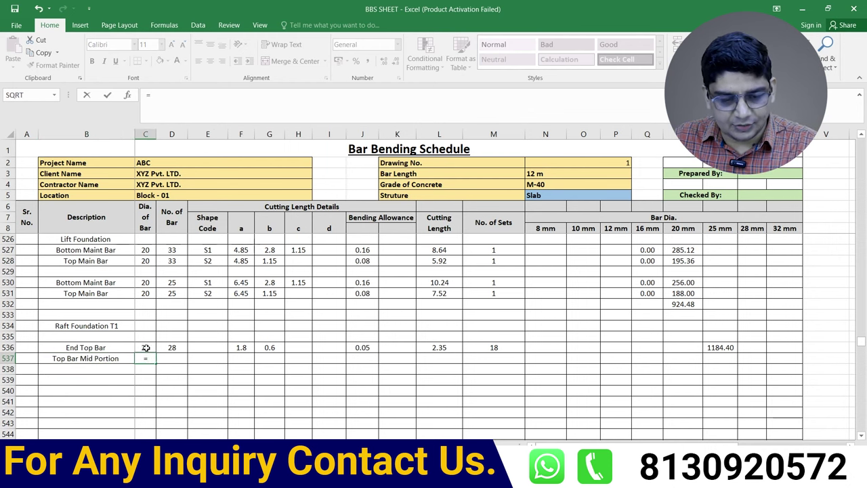
pyautogui.click(145, 347)
pyautogui.press('Return')
# Copy the bar-count formula into D537 and change 4000 to 4300, giving 30 bars.
pyautogui.click(172, 347)
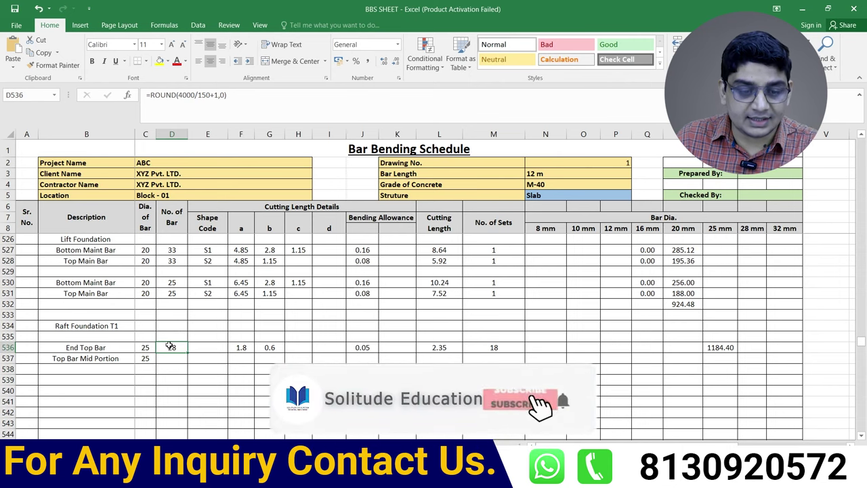
pyautogui.hotkey('ctrl', 'c')
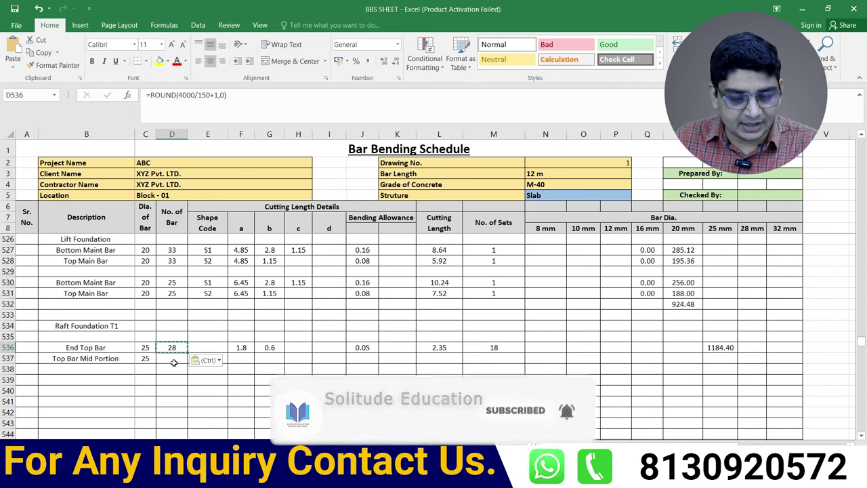
pyautogui.click(171, 357)
pyautogui.hotkey('ctrl', 'v')
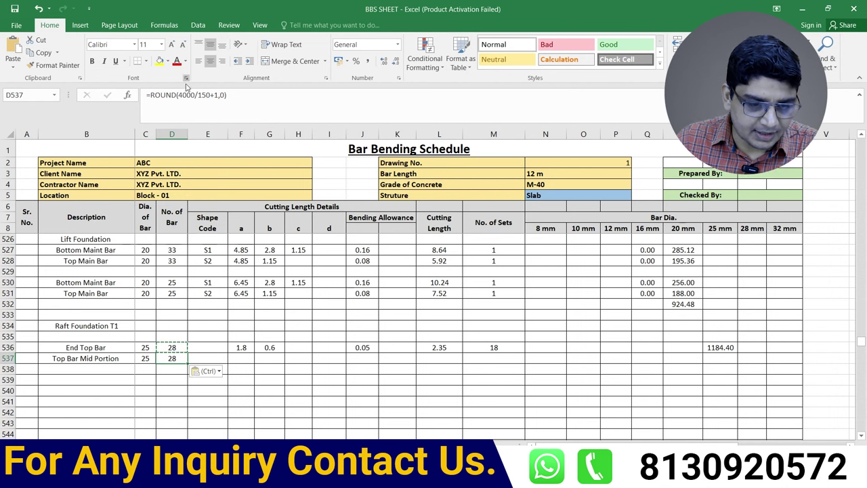
pyautogui.click(185, 97)
pyautogui.press('BackSpace')
pyautogui.write('3')
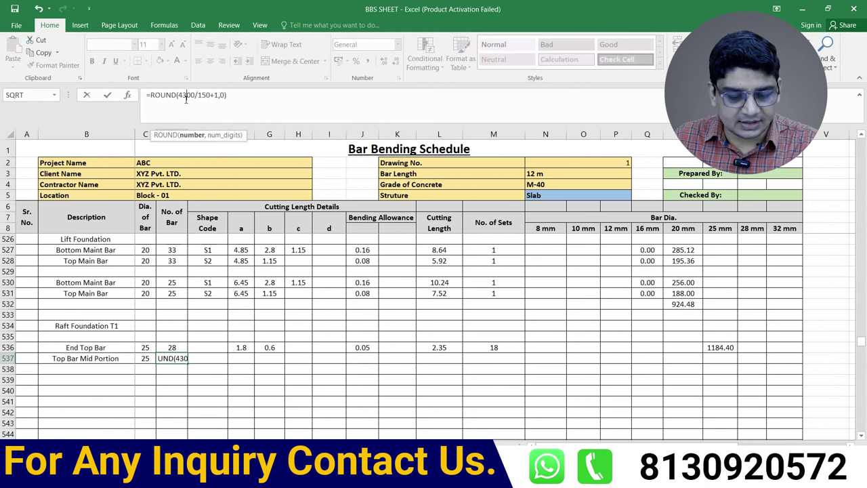
pyautogui.click(224, 380)
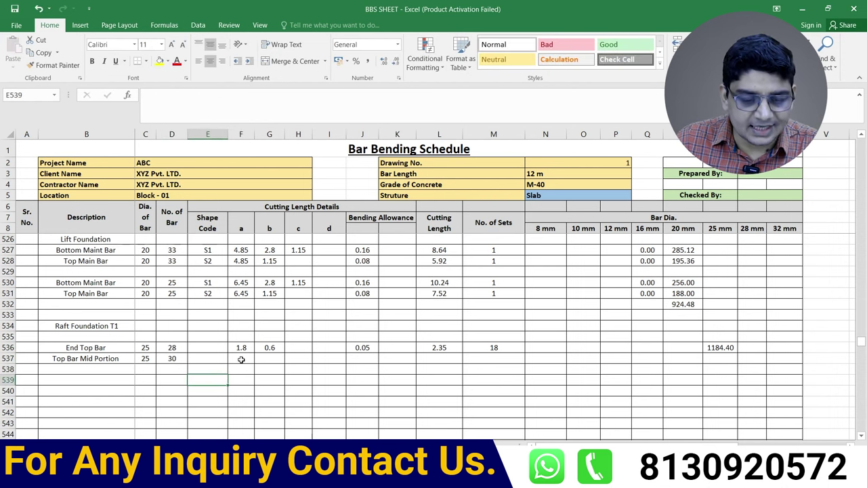
# Set F537 to =ROUND(1.25+3.625+1.25,2), giving a = 6.13.
pyautogui.click(241, 358)
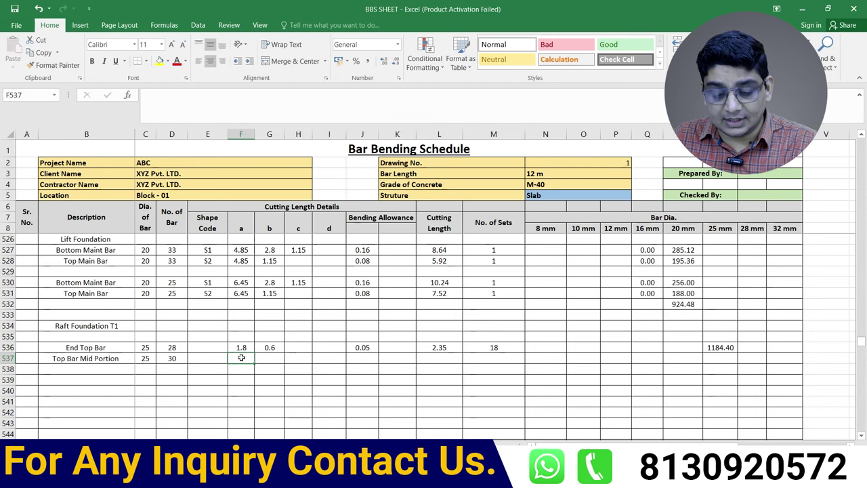
pyautogui.write('=ro')
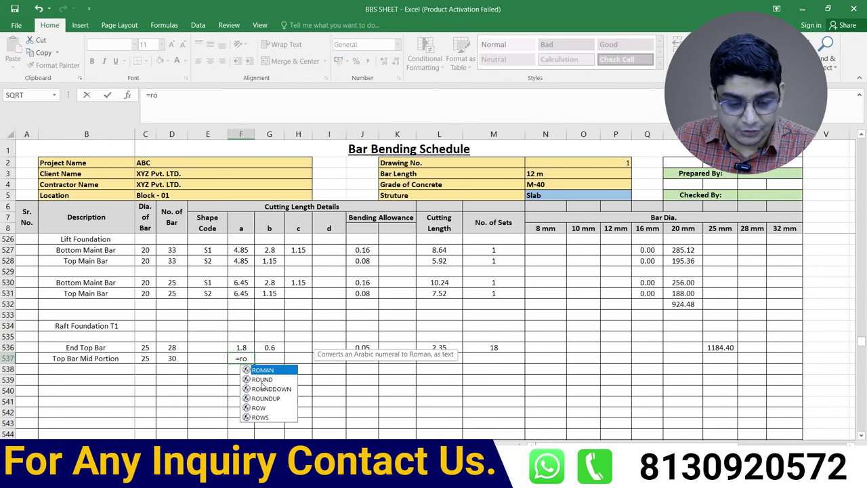
pyautogui.doubleClick(261, 380)
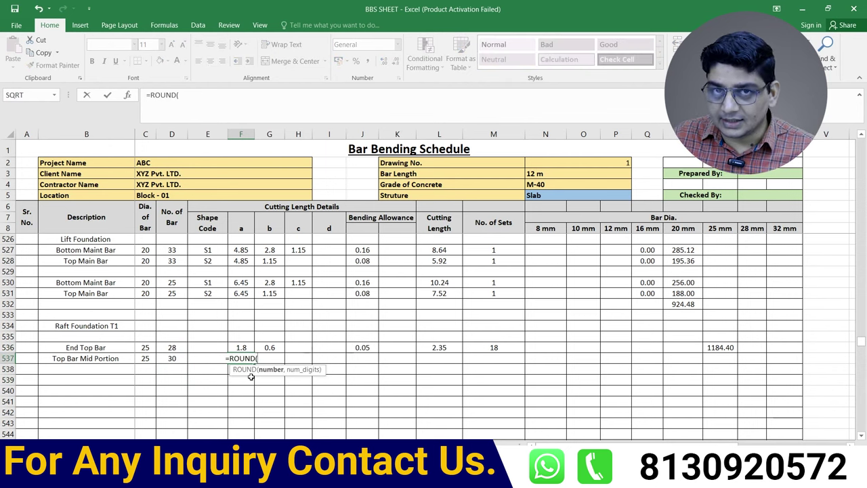
pyautogui.write('1.25')
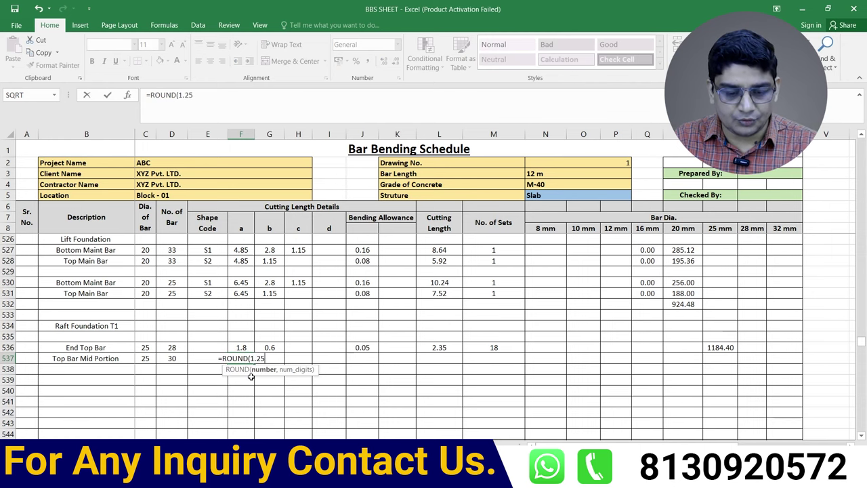
pyautogui.write('+')
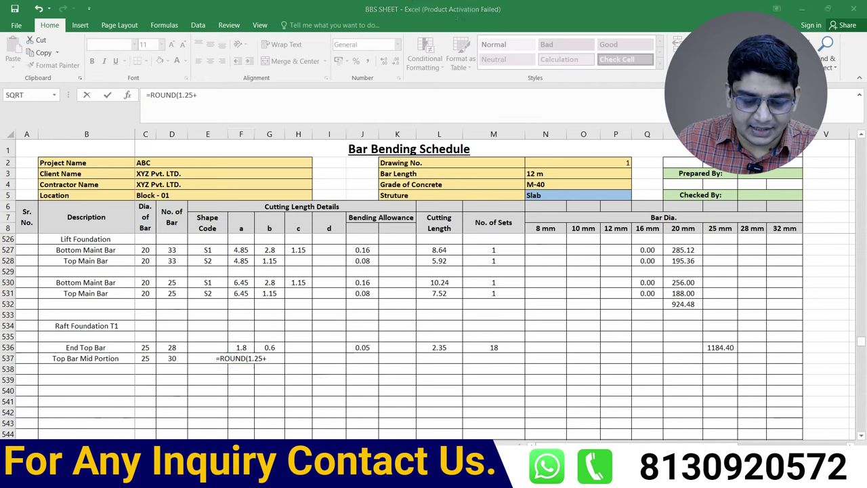
pyautogui.hotkey('alt', 'Tab')
pyautogui.moveTo(410, 177); pyautogui.dragTo(404, 271, button='middle')
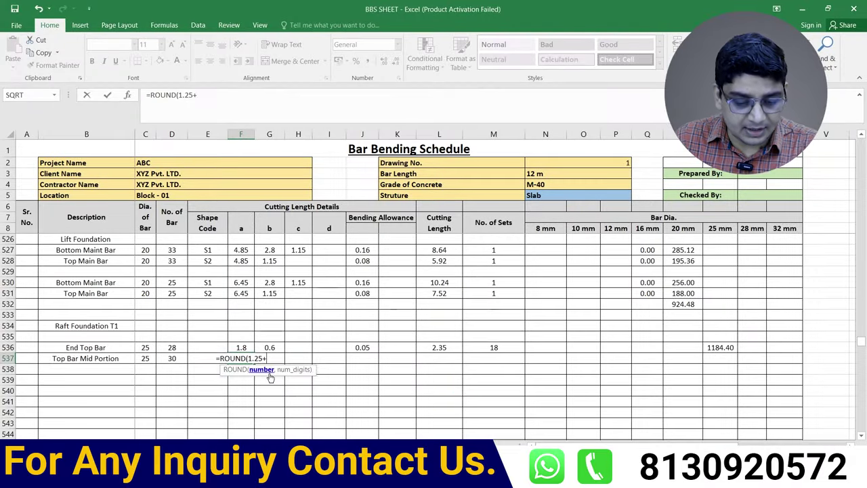
pyautogui.write('3.6')
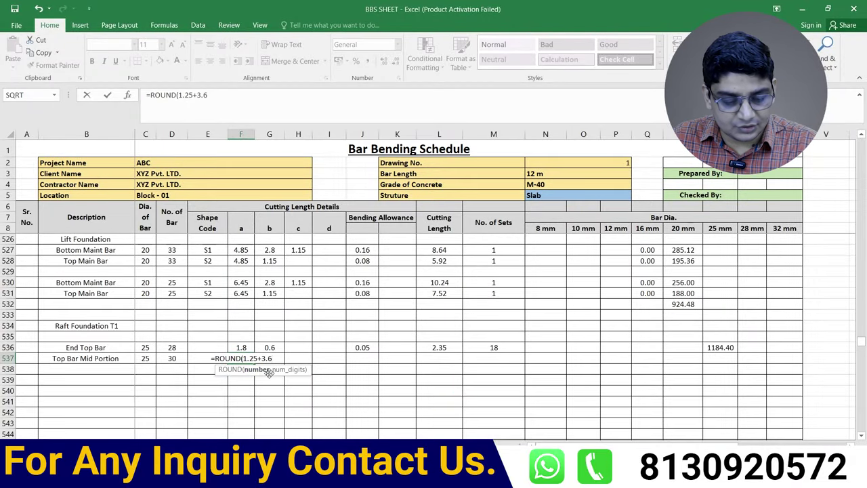
pyautogui.write('25+')
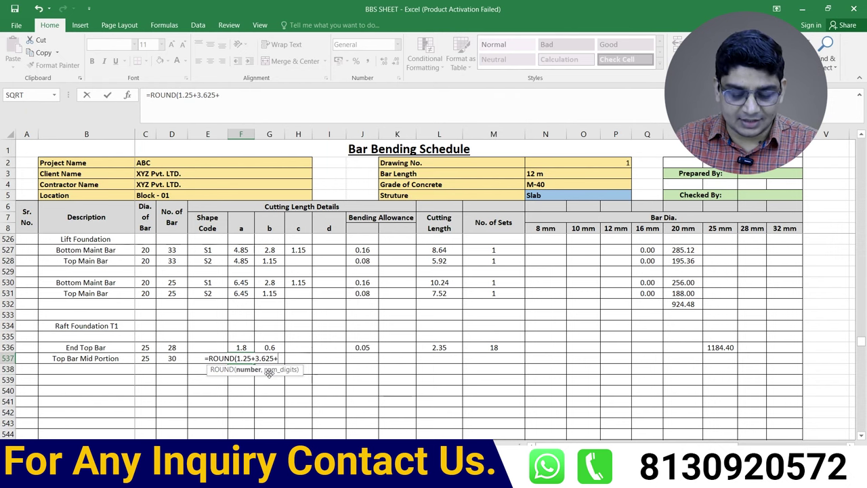
pyautogui.write('1.25,2')
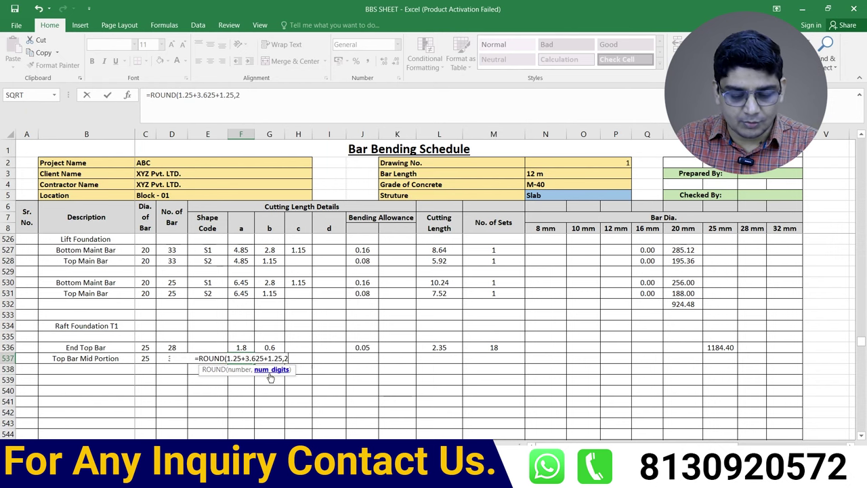
pyautogui.write(')')
pyautogui.press('Return')
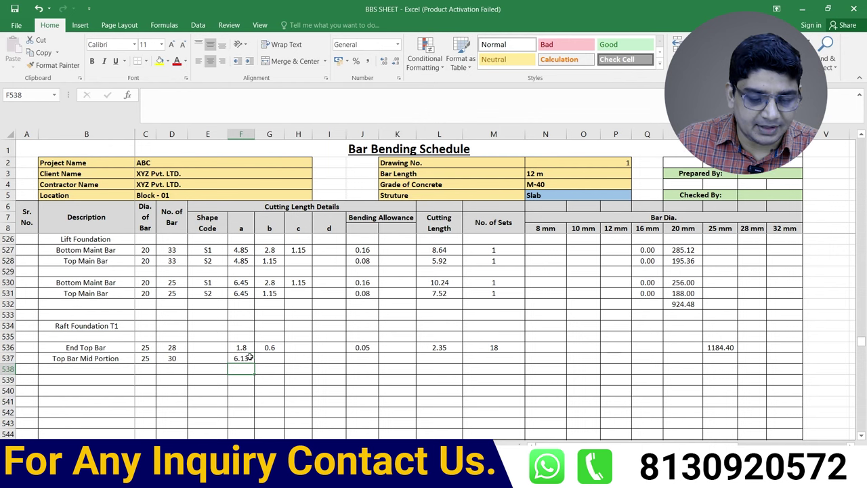
pyautogui.click(249, 357)
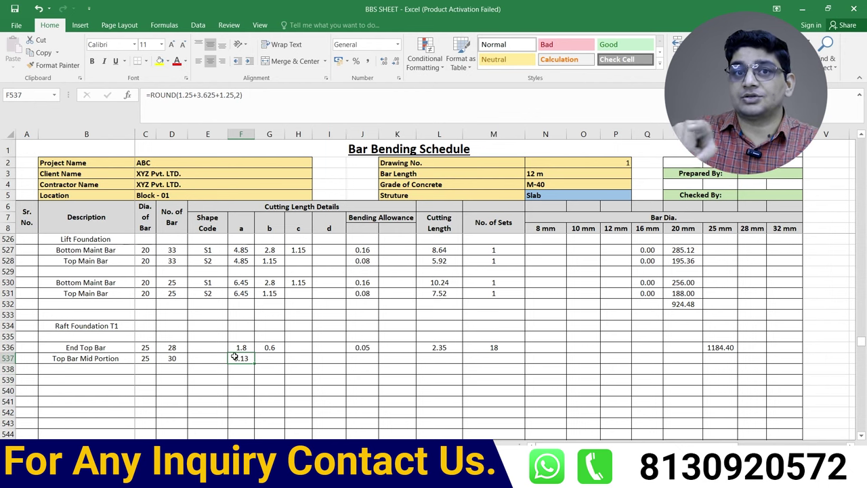
# Set the mid portion cutting length L537 to =F537, showing 6.13.
pyautogui.click(441, 363)
pyautogui.write('=')
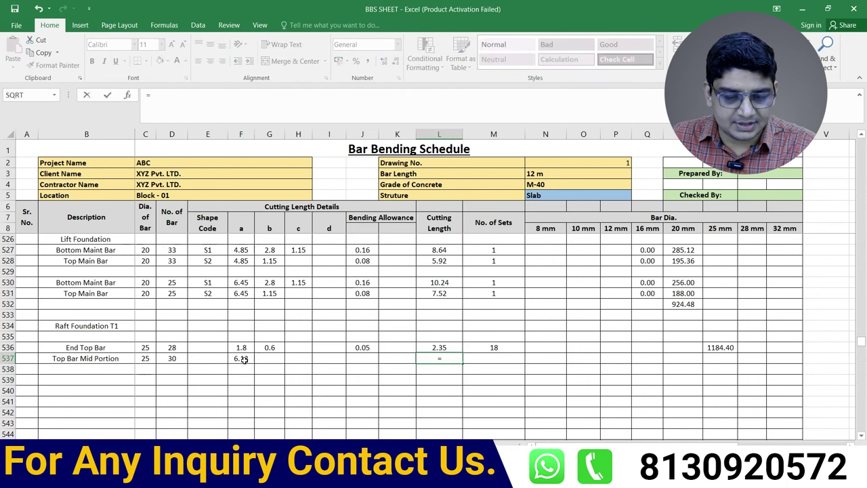
pyautogui.click(244, 360)
pyautogui.press('Return')
pyautogui.click(491, 360)
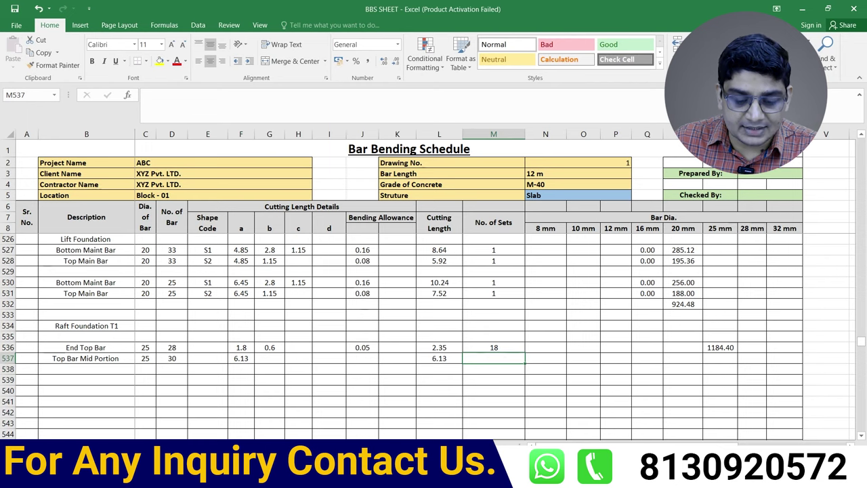
pyautogui.scroll(-2, 332, 251)
pyautogui.scroll(-4, 332, 251)
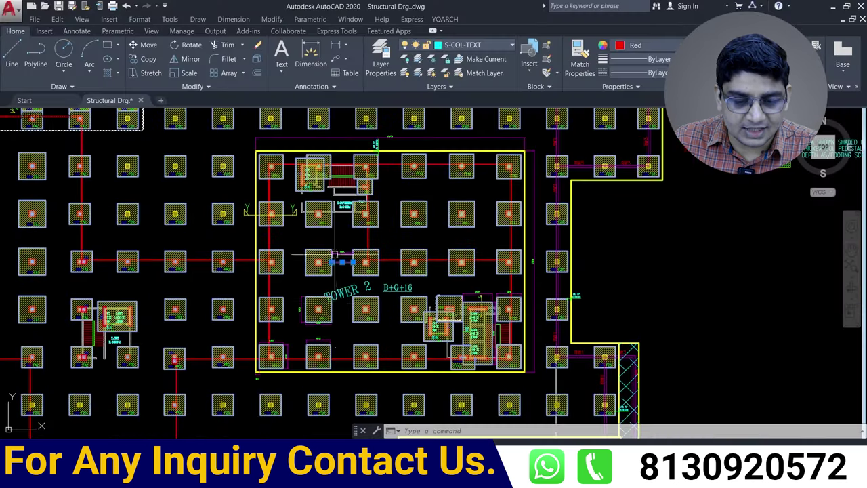
pyautogui.scroll(1, 339, 342)
pyautogui.scroll(1, 347, 349)
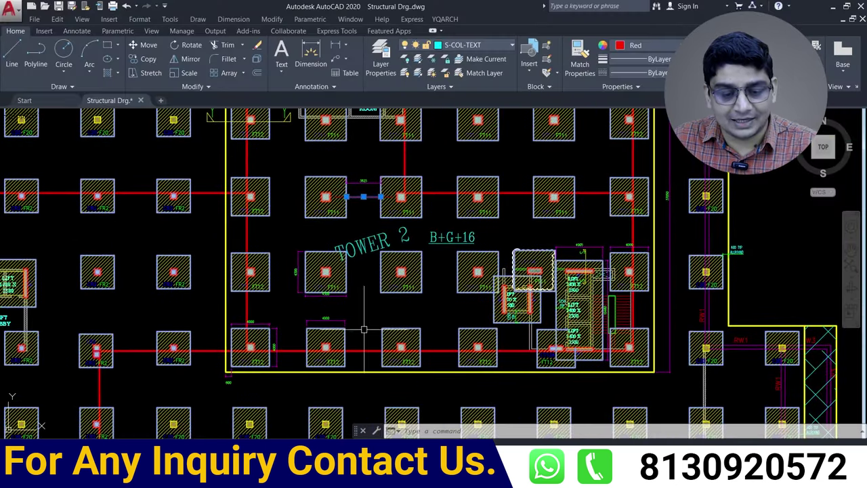
pyautogui.scroll(1, 353, 357)
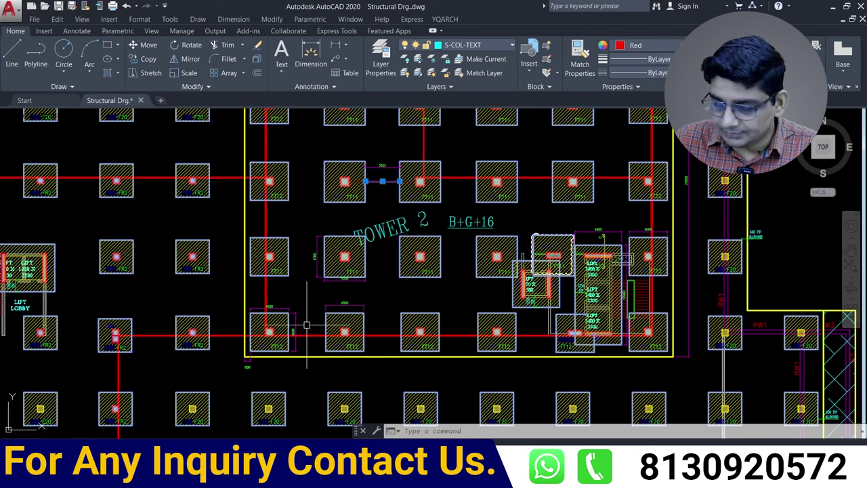
pyautogui.moveTo(305, 217); pyautogui.dragTo(305, 325, button='middle')
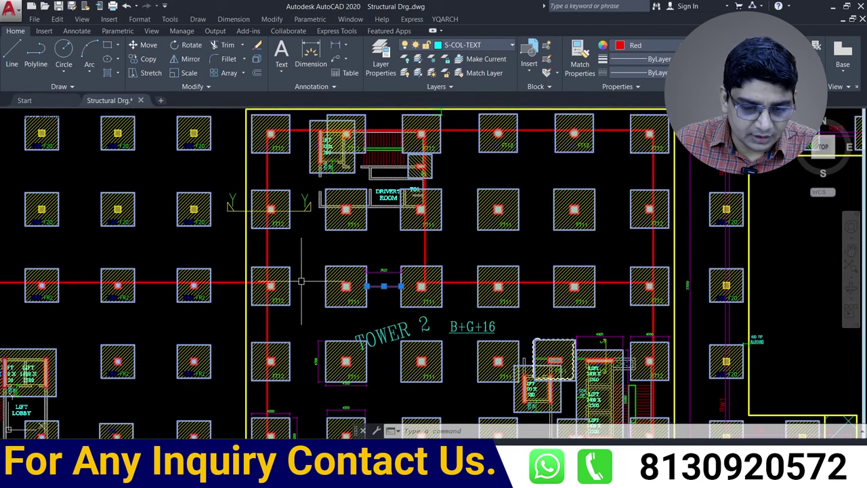
pyautogui.moveTo(298, 245); pyautogui.dragTo(293, 296, button='middle')
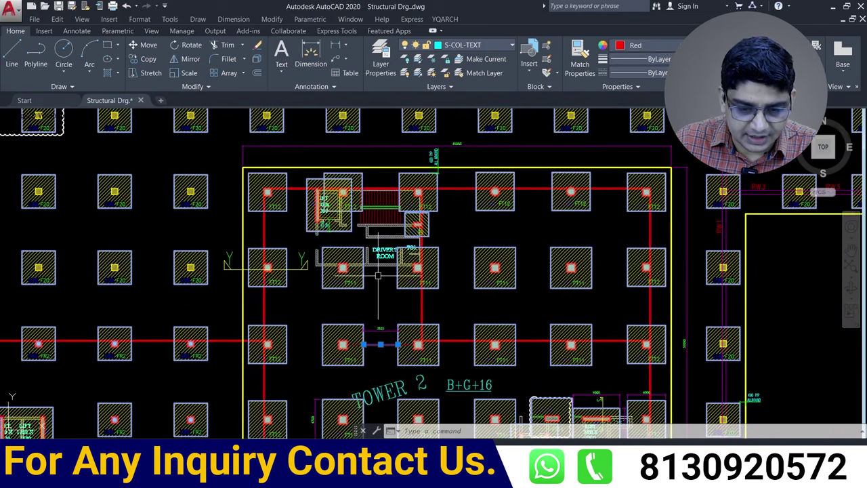
pyautogui.moveTo(380, 345); pyautogui.dragTo(360, 239, button='middle')
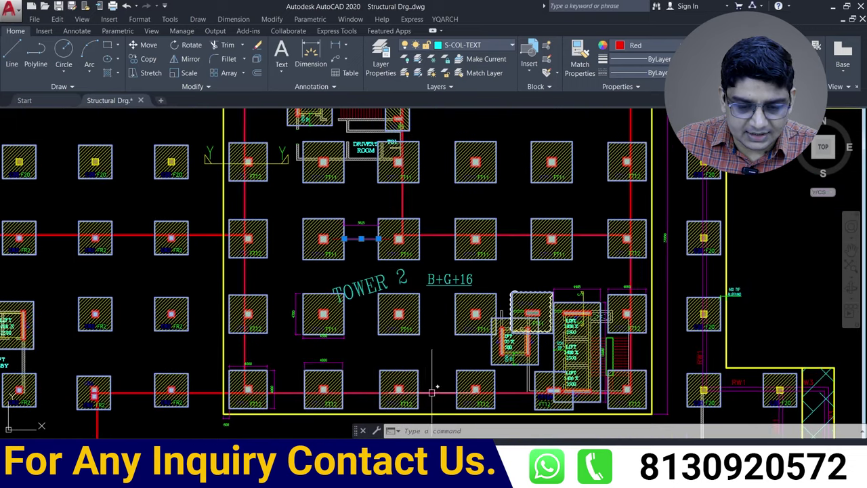
pyautogui.moveTo(440, 286); pyautogui.dragTo(443, 398, button='middle')
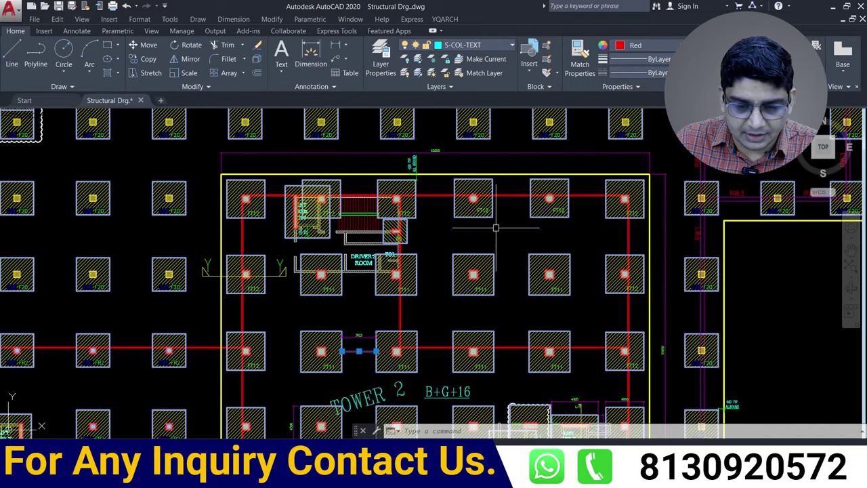
pyautogui.moveTo(514, 279); pyautogui.dragTo(490, 202, button='middle')
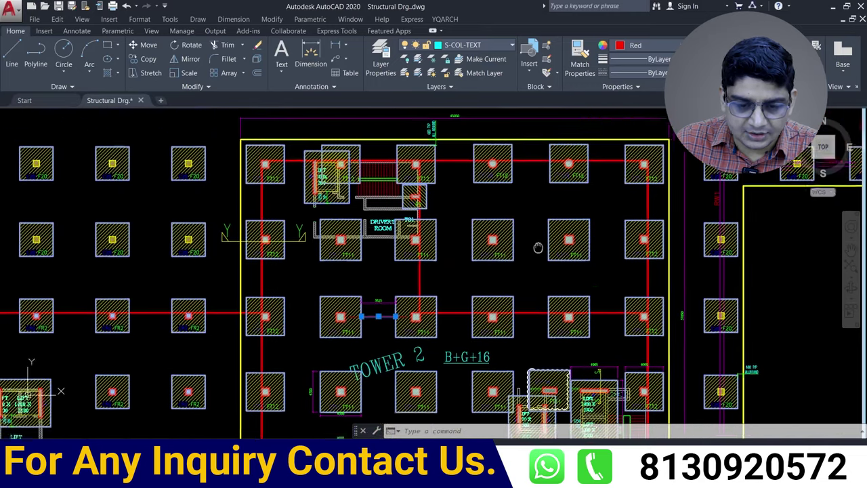
pyautogui.moveTo(490, 215)
pyautogui.mouseDown(button='middle')
pyautogui.moveTo(411, 329)
pyautogui.moveTo(333, 284)
pyautogui.moveTo(339, 386)
pyautogui.mouseUp(button='middle')
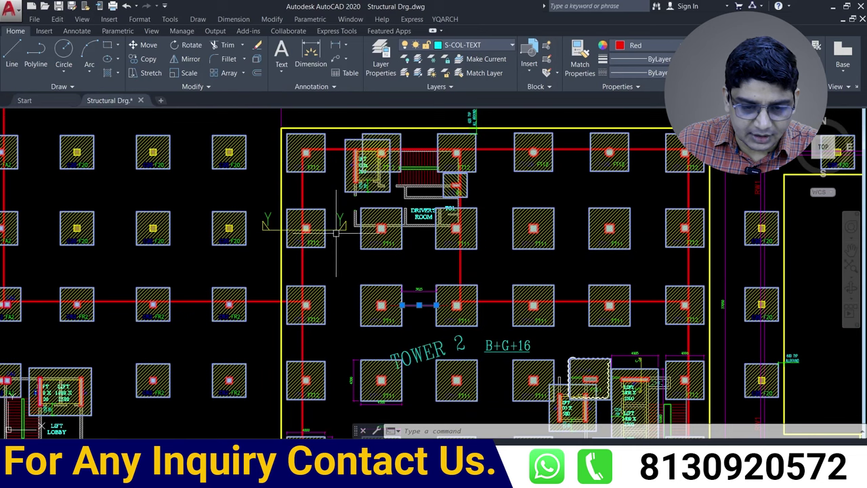
pyautogui.moveTo(415, 383); pyautogui.dragTo(398, 292, button='middle')
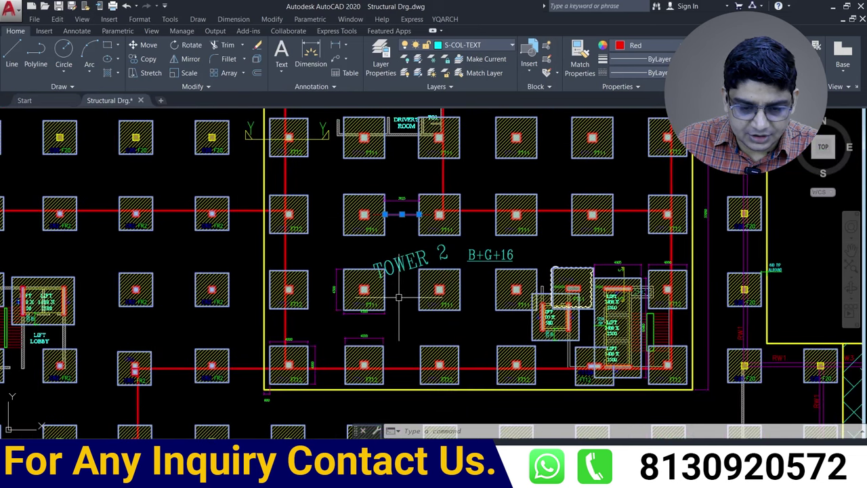
pyautogui.moveTo(480, 231); pyautogui.dragTo(475, 276, button='middle')
pyautogui.moveTo(438, 233); pyautogui.dragTo(457, 233, button='middle')
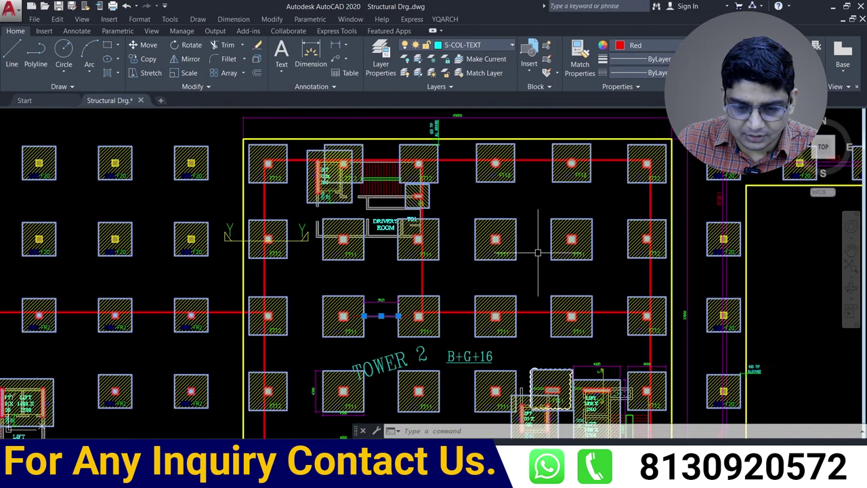
pyautogui.moveTo(539, 253); pyautogui.dragTo(512, 228, button='middle')
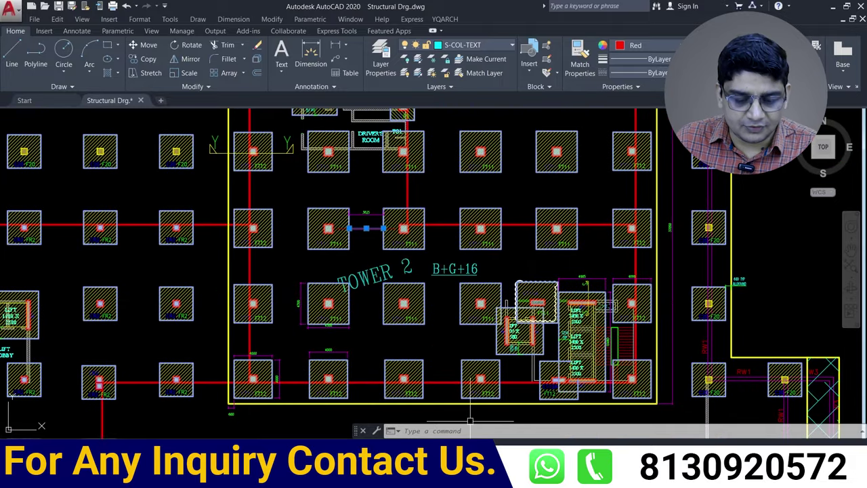
# Enter 15 sets for the Top Bar Mid Portion row in M537.
pyautogui.hotkey('alt', 'Tab')
pyautogui.write('1')
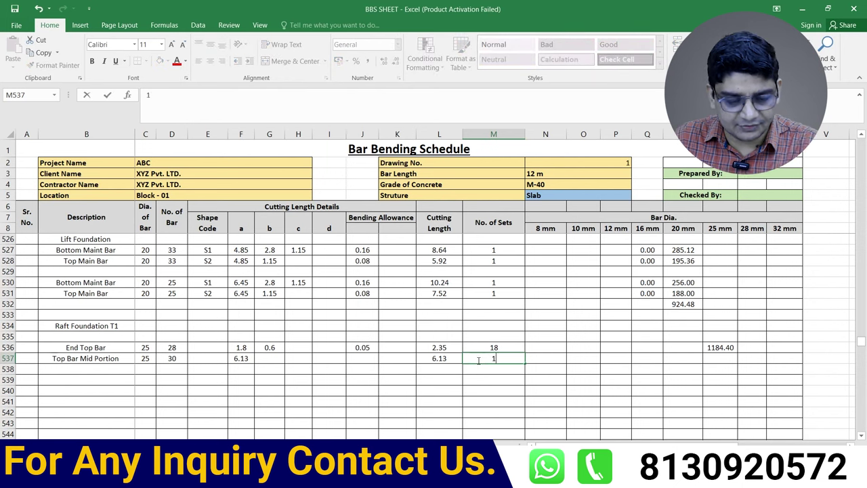
pyautogui.write('5')
pyautogui.click(507, 378)
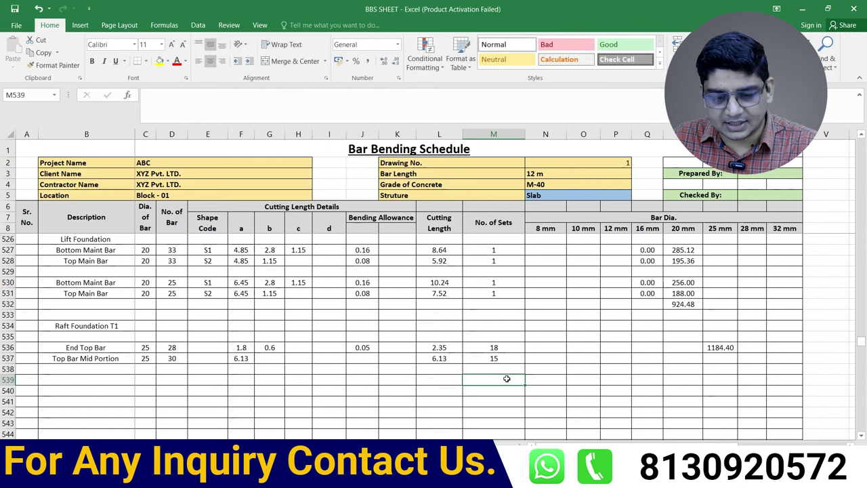
# Fill the S536 weight formula down to S537, giving 2758.50.
pyautogui.click(721, 349)
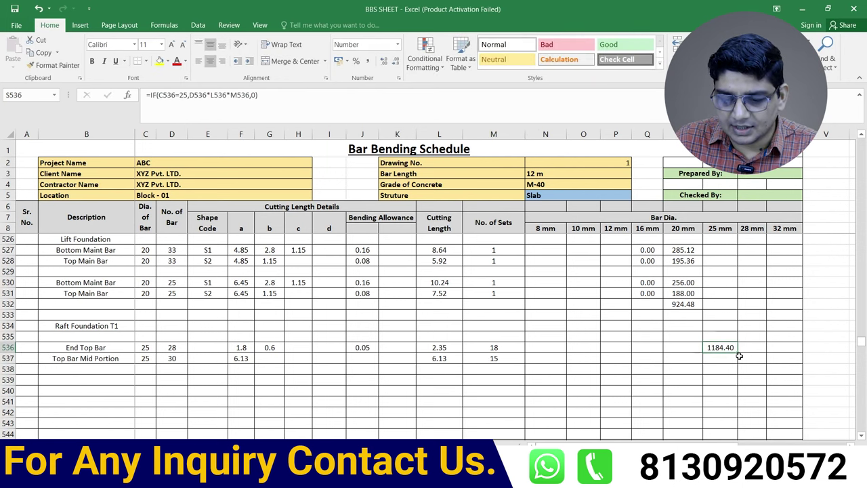
pyautogui.click(722, 391)
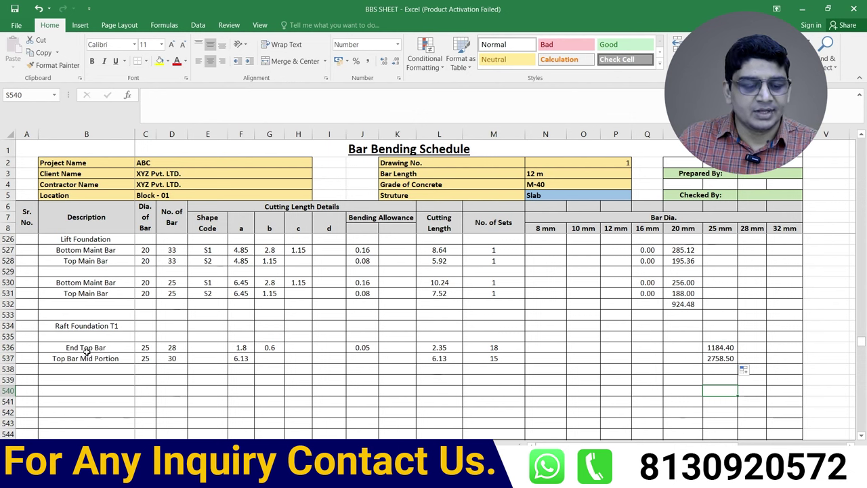
pyautogui.moveTo(724, 344); pyautogui.dragTo(724, 368)
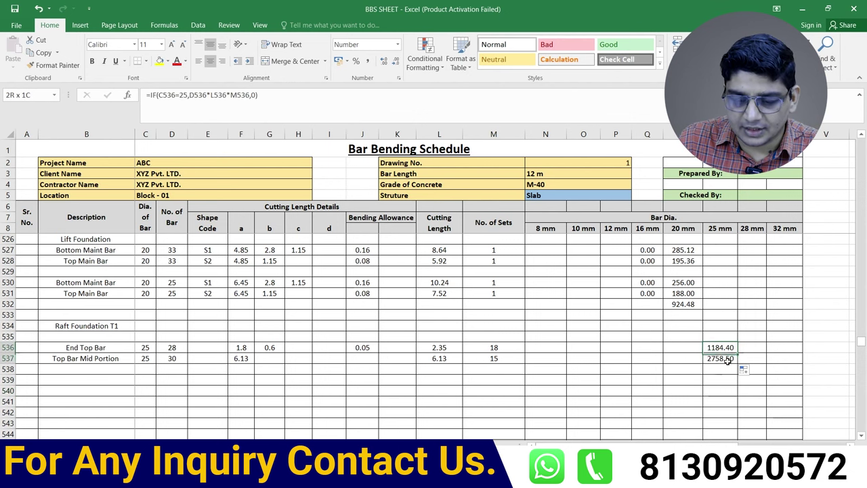
pyautogui.click(724, 369)
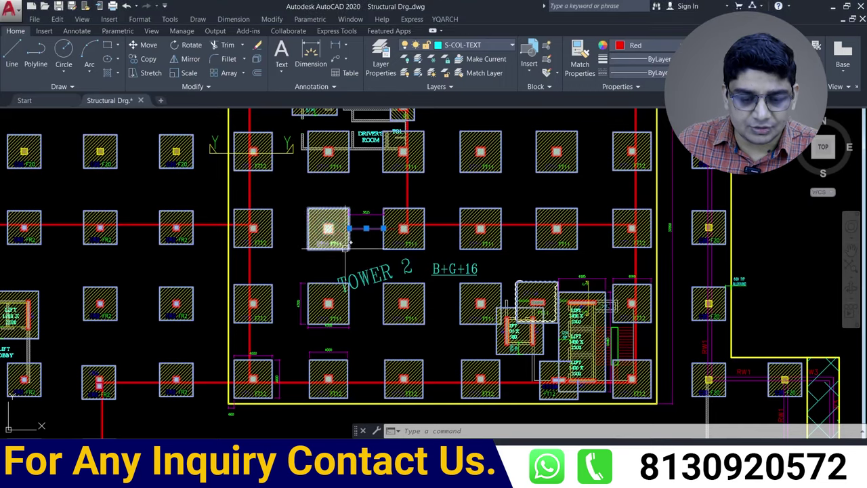
# Zoom out from the plan and into the typical foundation sections beside the pedestals schedule.
pyautogui.scroll(-2, 352, 251)
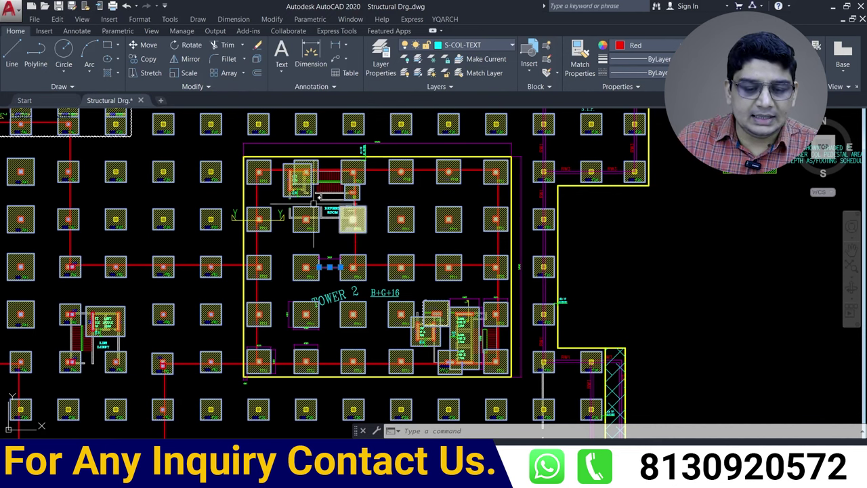
pyautogui.scroll(2, 349, 217)
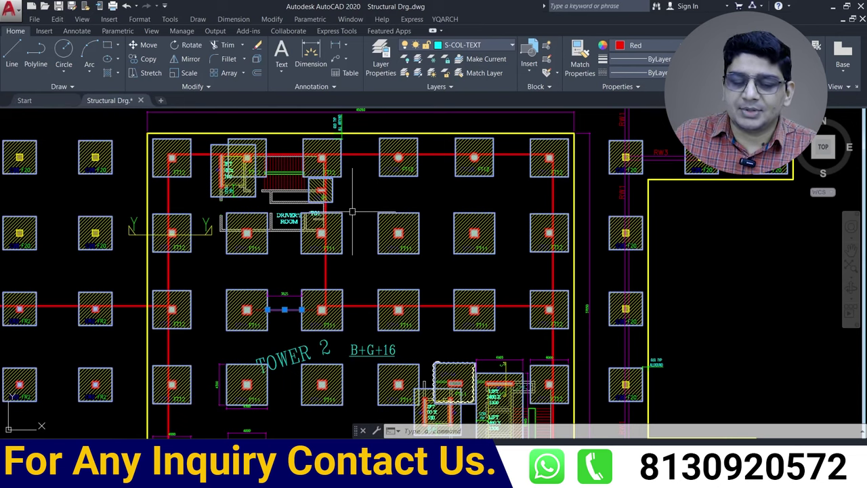
pyautogui.scroll(-5, 352, 212)
pyautogui.scroll(3, 364, 339)
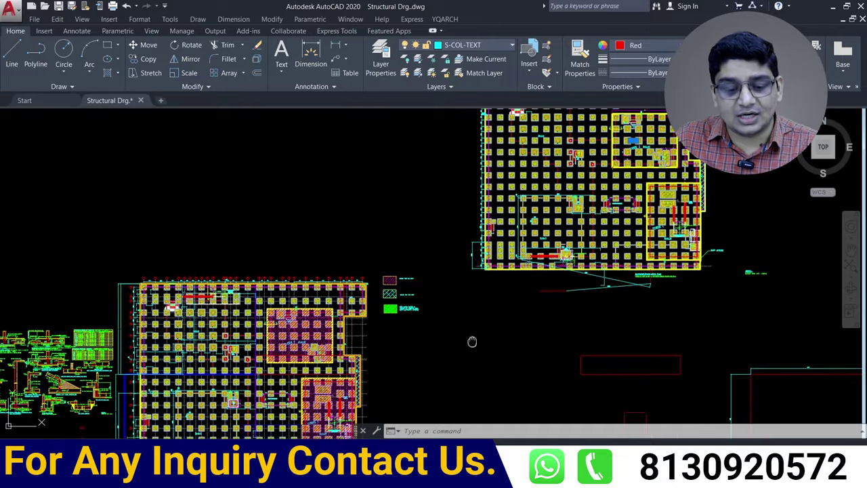
pyautogui.scroll(-3, 470, 341)
pyautogui.scroll(2, 669, 259)
pyautogui.scroll(5, 252, 244)
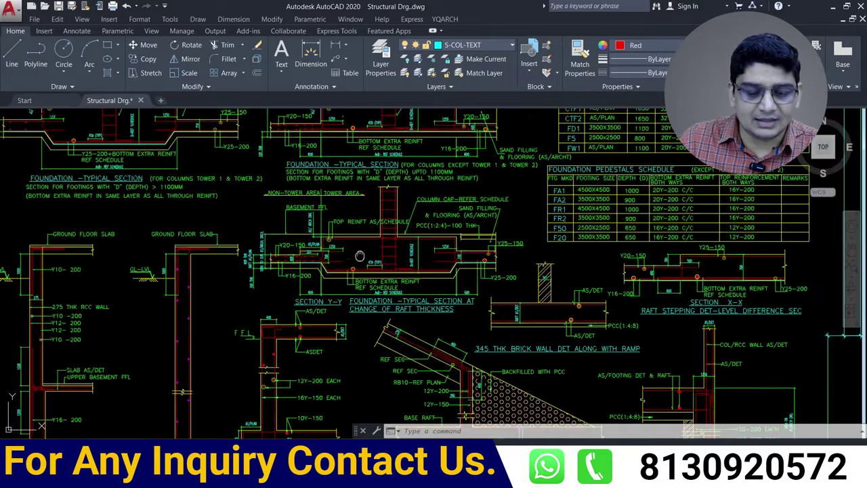
pyautogui.scroll(4, 454, 254)
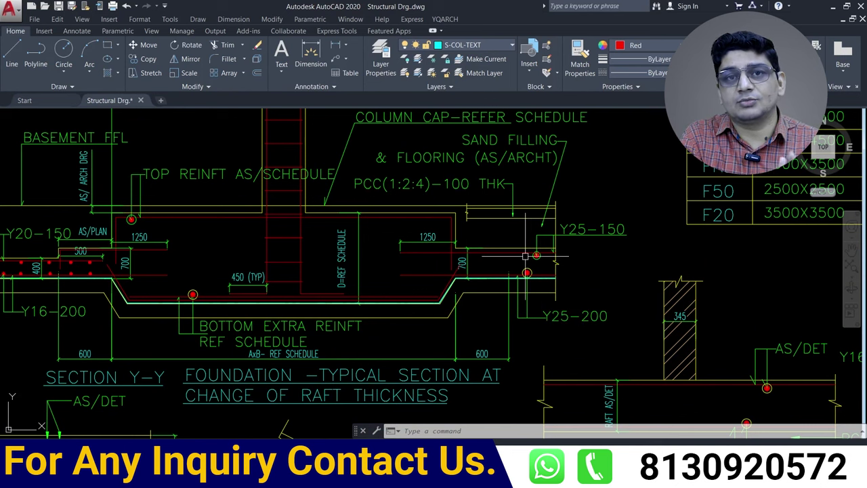
pyautogui.scroll(4, 357, 255)
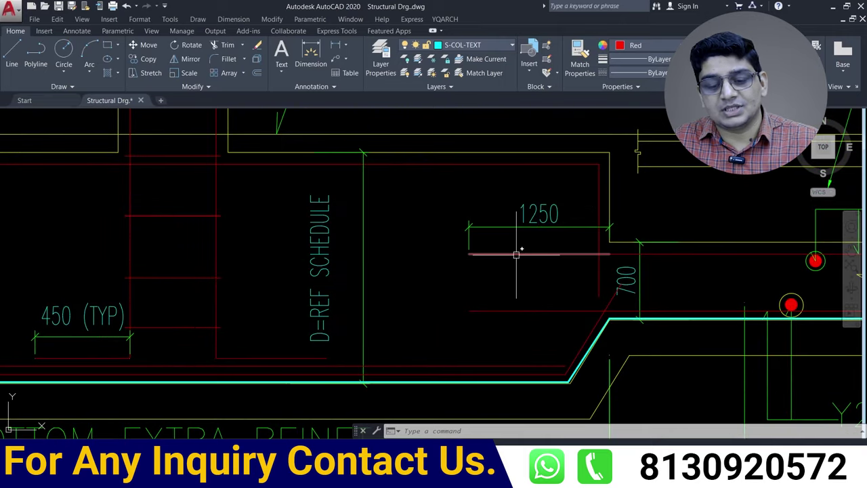
pyautogui.scroll(-4, 454, 257)
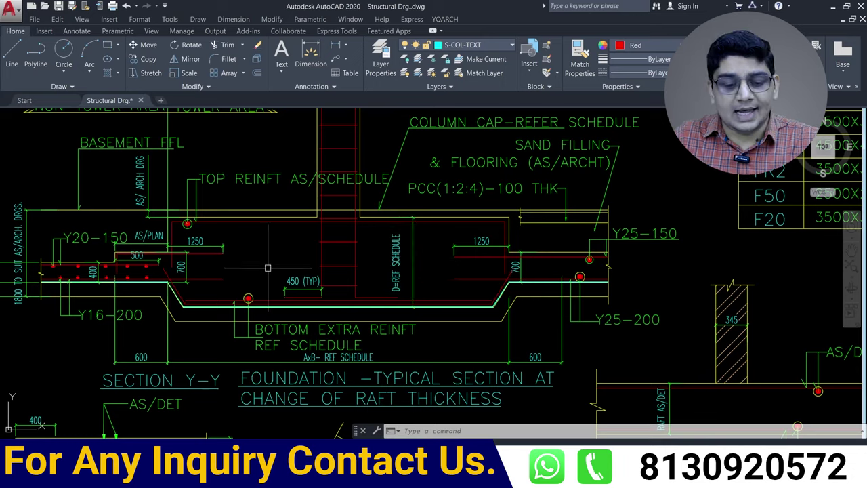
pyautogui.scroll(2, 365, 264)
pyautogui.scroll(2, 258, 278)
pyautogui.scroll(2, 258, 278)
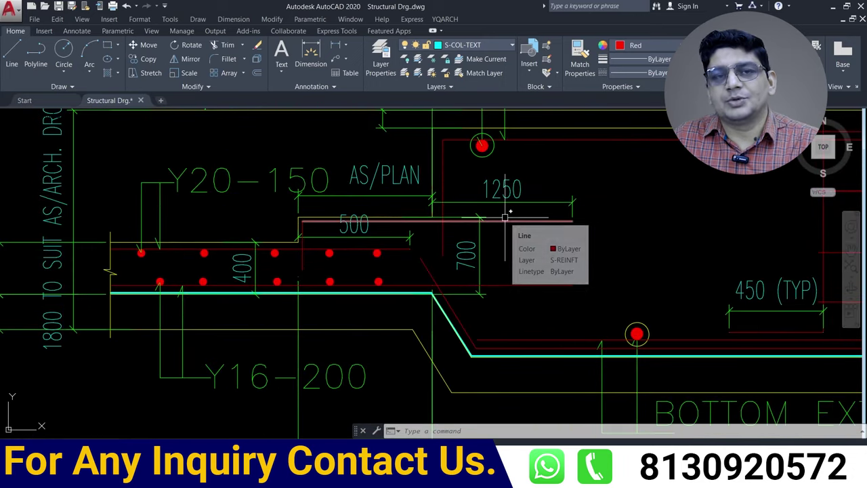
pyautogui.moveTo(470, 235); pyautogui.dragTo(485, 233, button='middle')
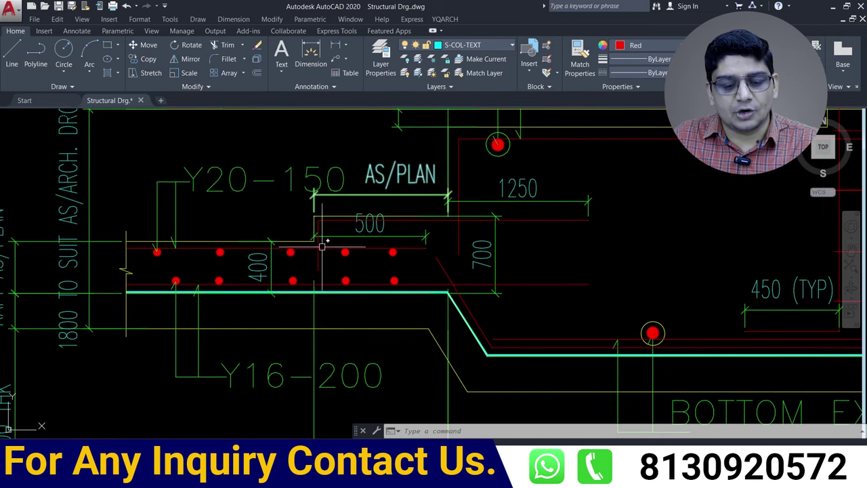
pyautogui.moveTo(319, 280); pyautogui.dragTo(300, 287, button='middle')
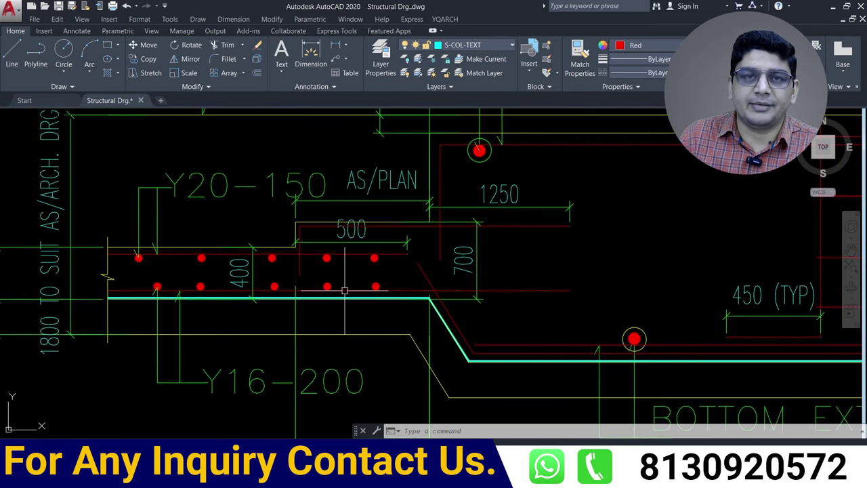